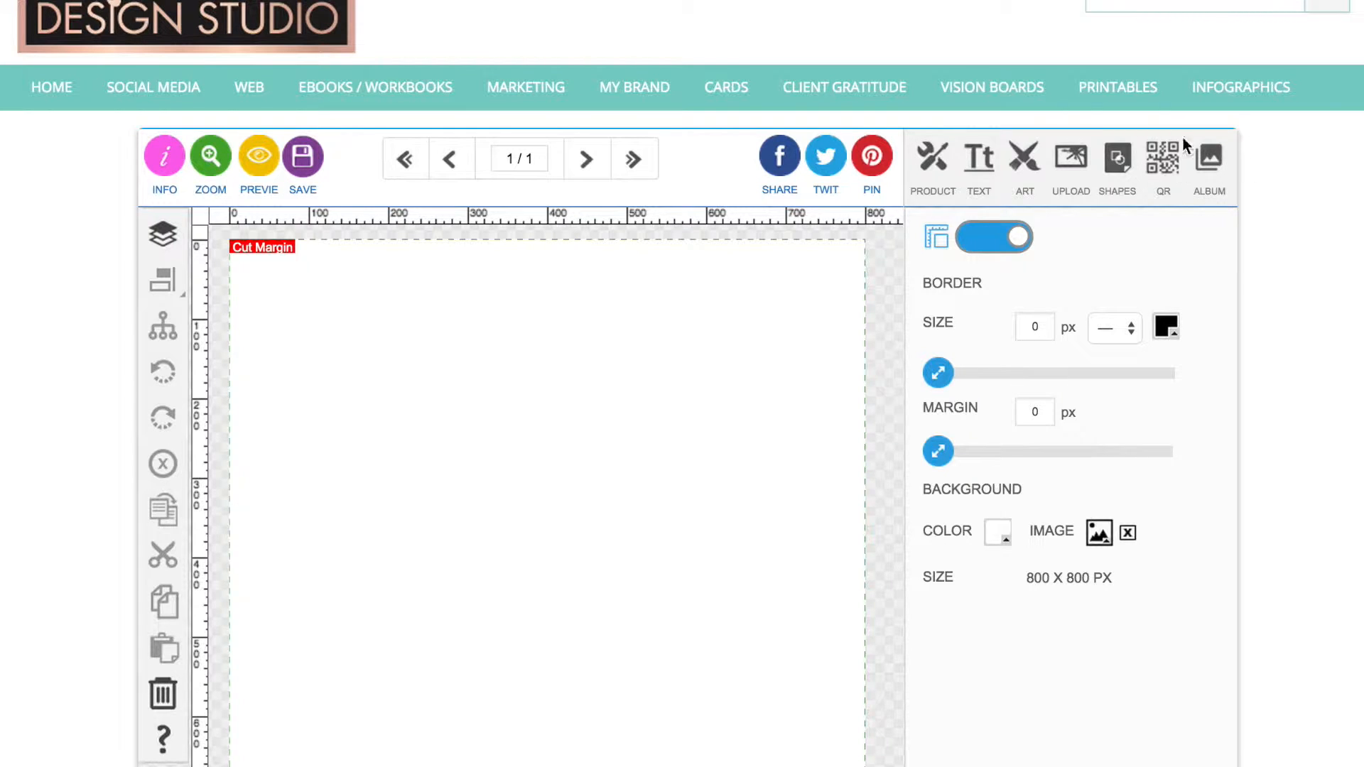
# Add the close-up pink peony photo from the Floral Backgrounds Photography album to the page.
pyautogui.click(1212, 168)
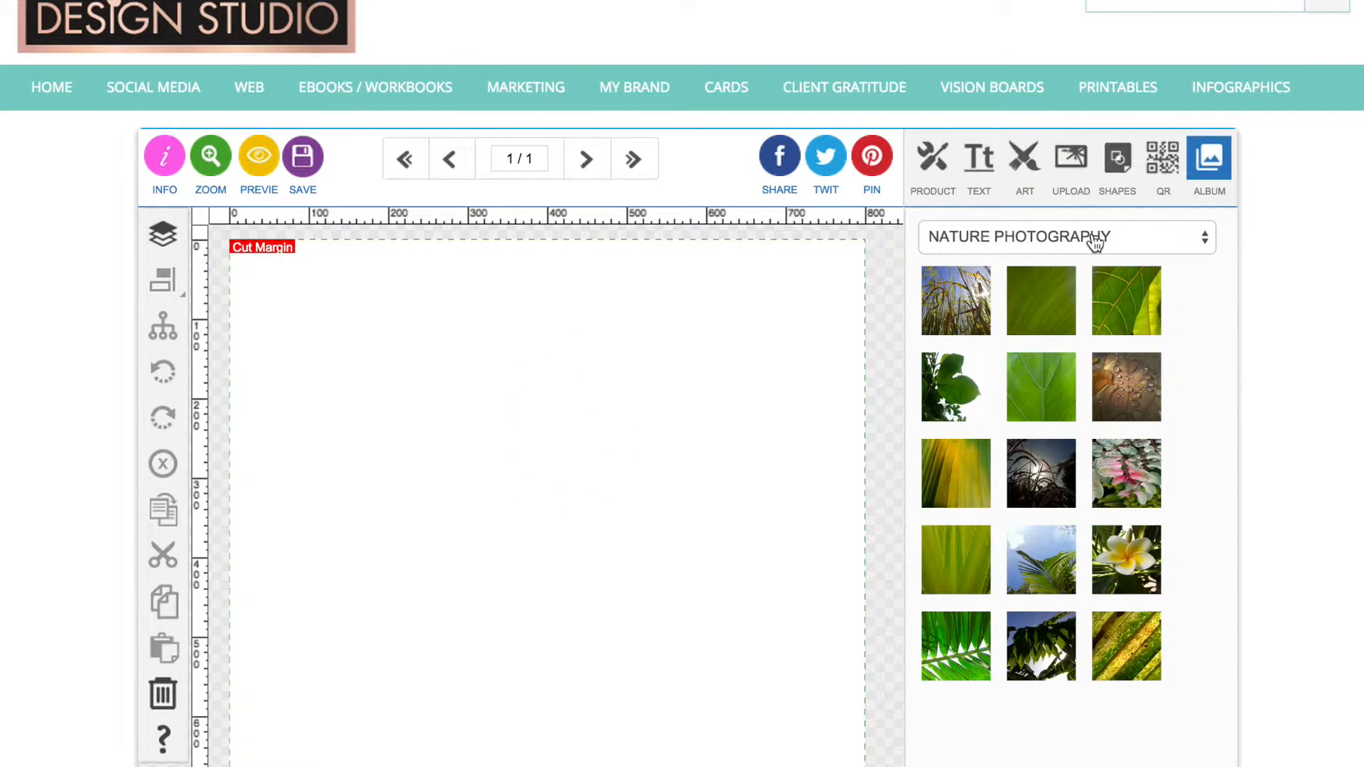
pyautogui.click(1130, 240)
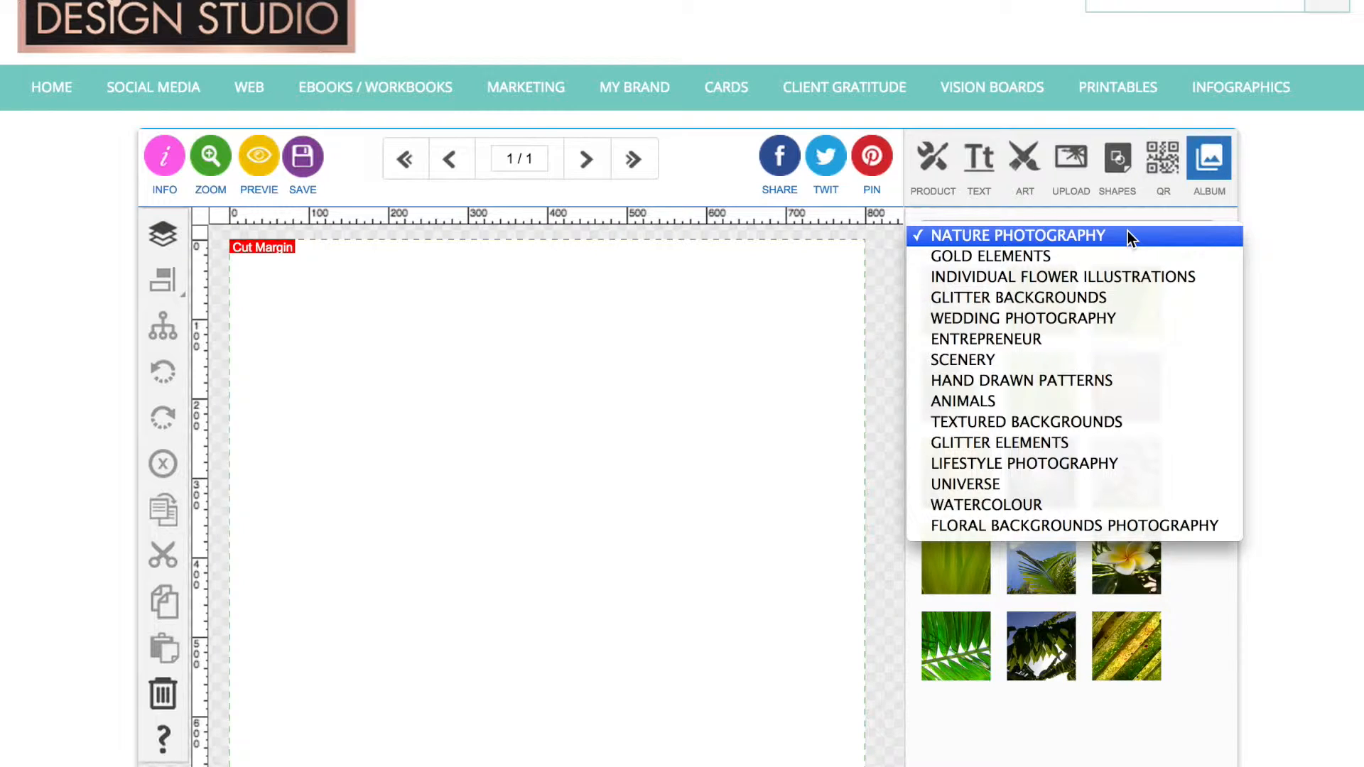
pyautogui.click(1077, 525)
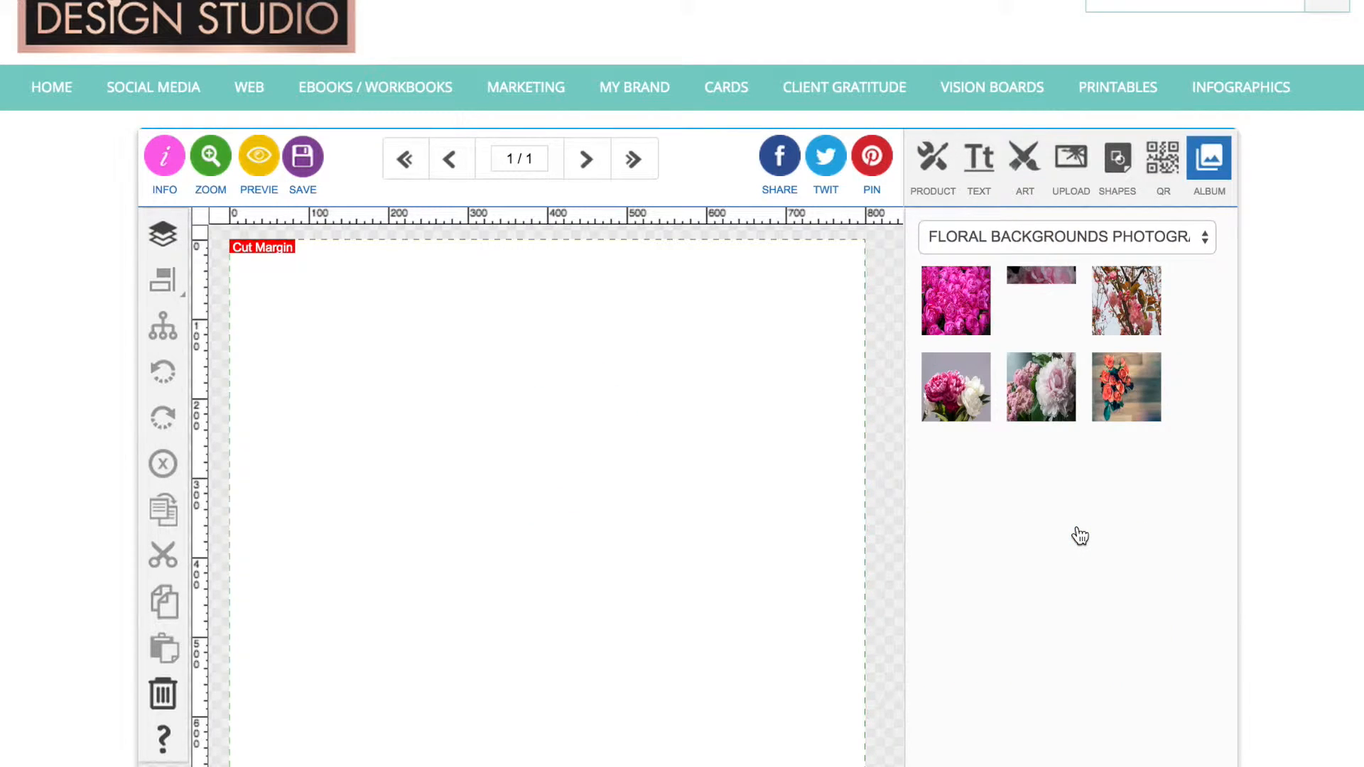
pyautogui.scroll(-2, 918, 364)
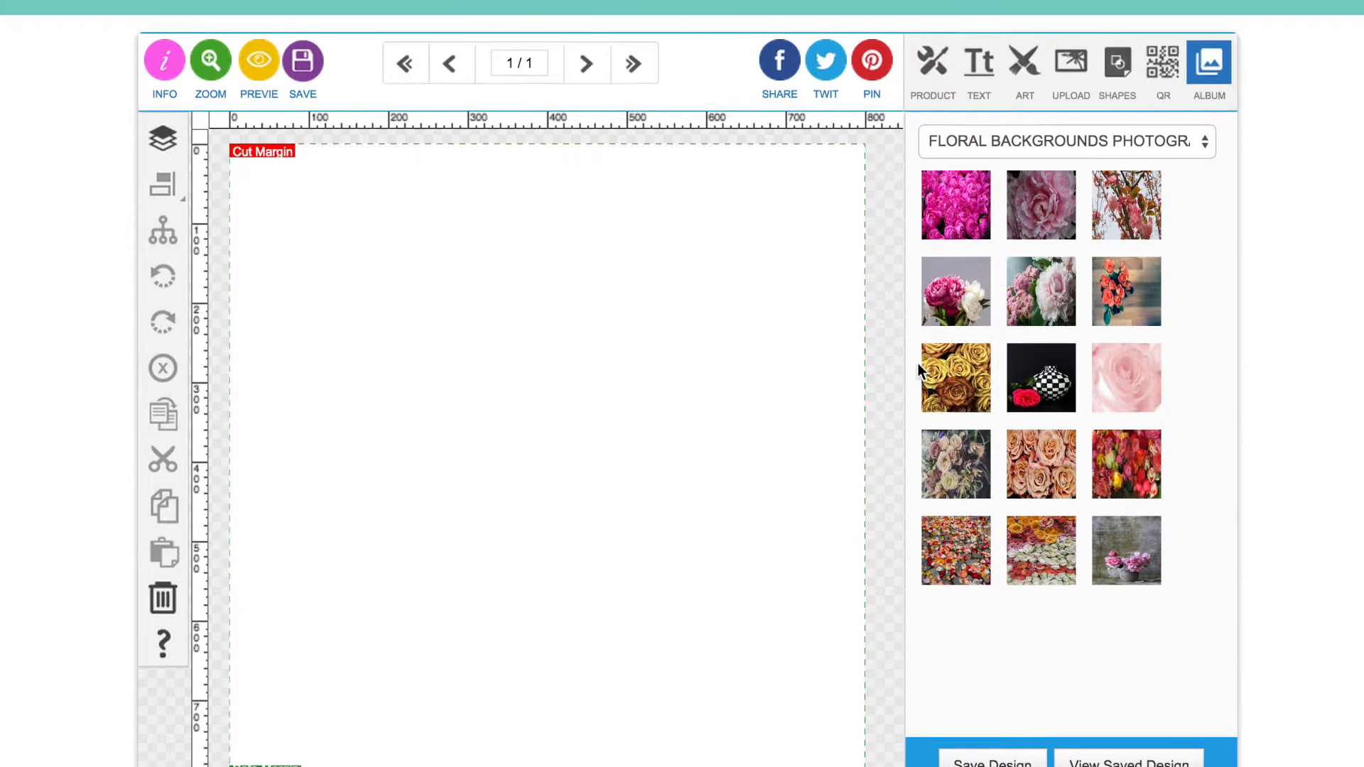
pyautogui.click(1042, 223)
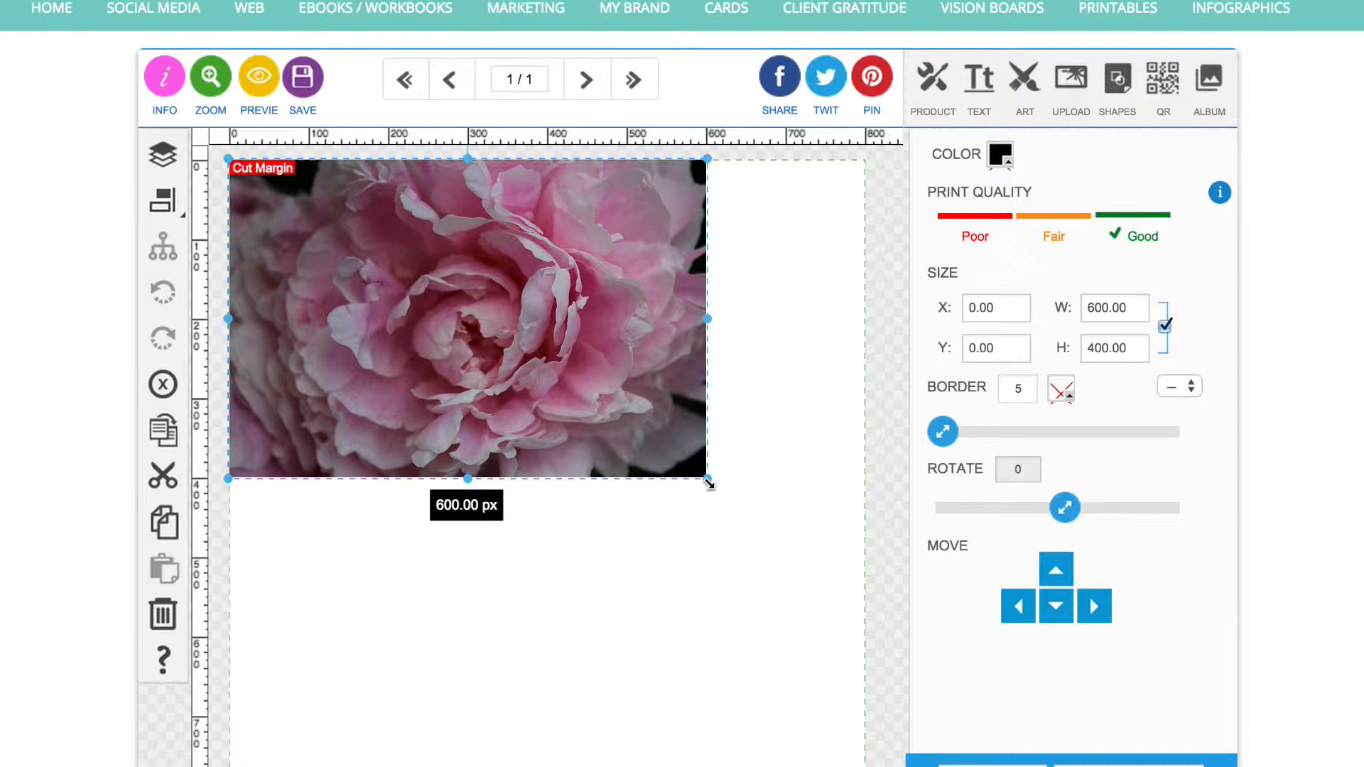
# Enlarge the peony photo to about 1214 × 809 px and centre it horizontally and vertically relative to the page.
pyautogui.moveTo(708, 483); pyautogui.dragTo(903, 601)
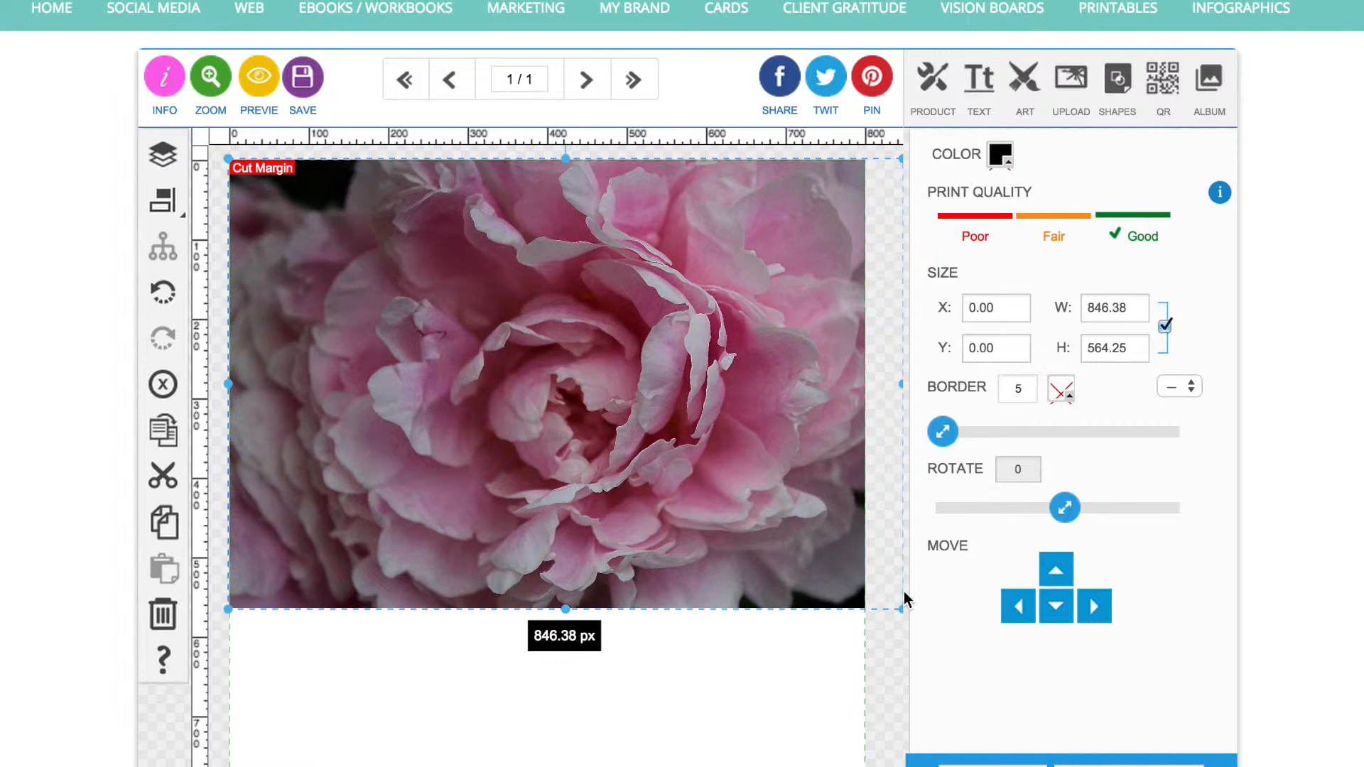
pyautogui.moveTo(566, 609); pyautogui.dragTo(604, 766)
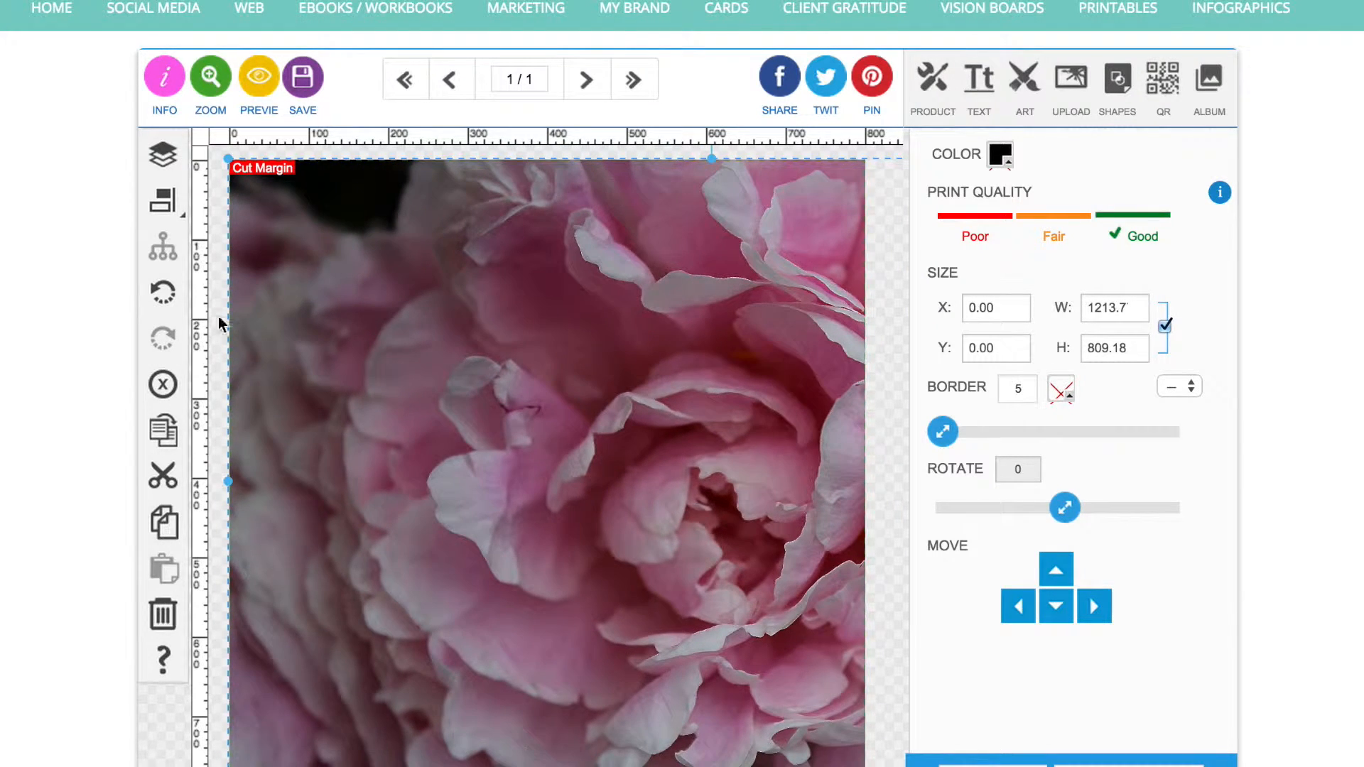
pyautogui.click(162, 201)
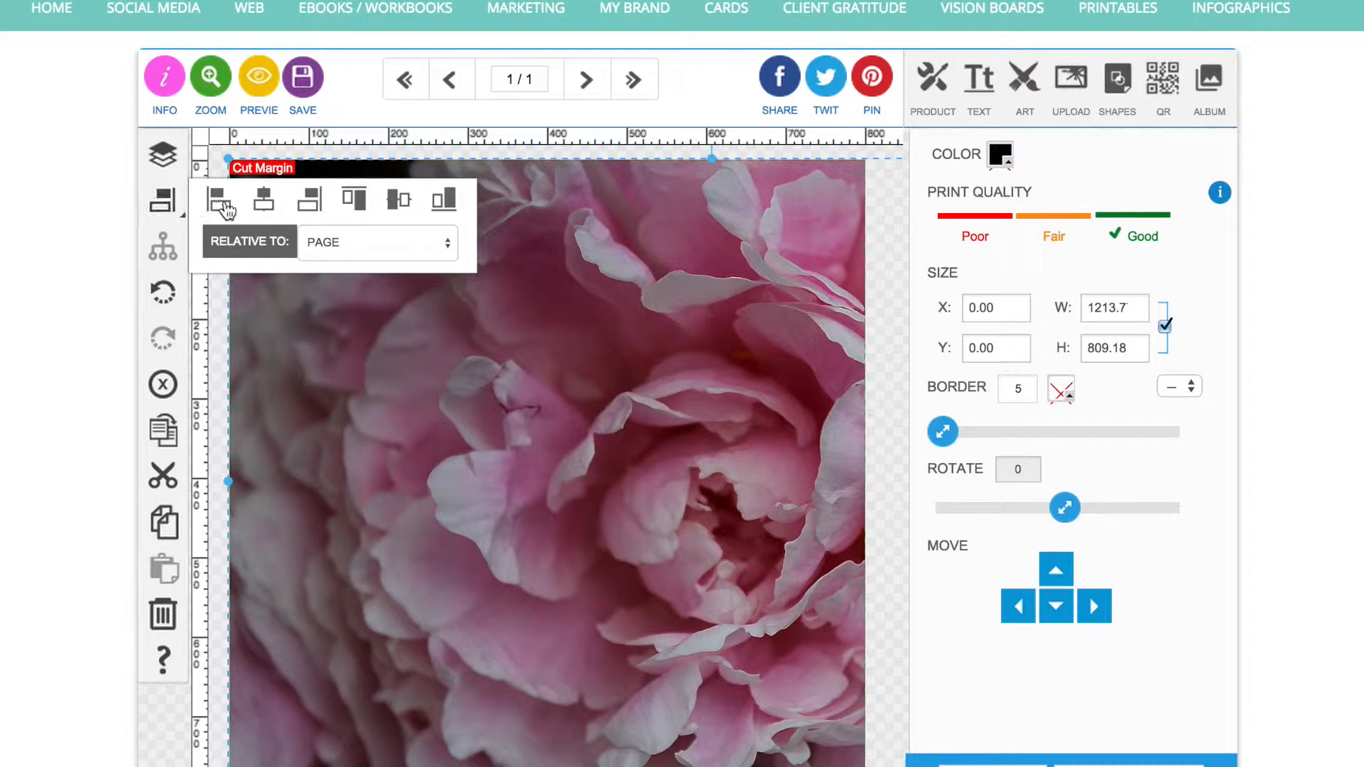
pyautogui.click(264, 201)
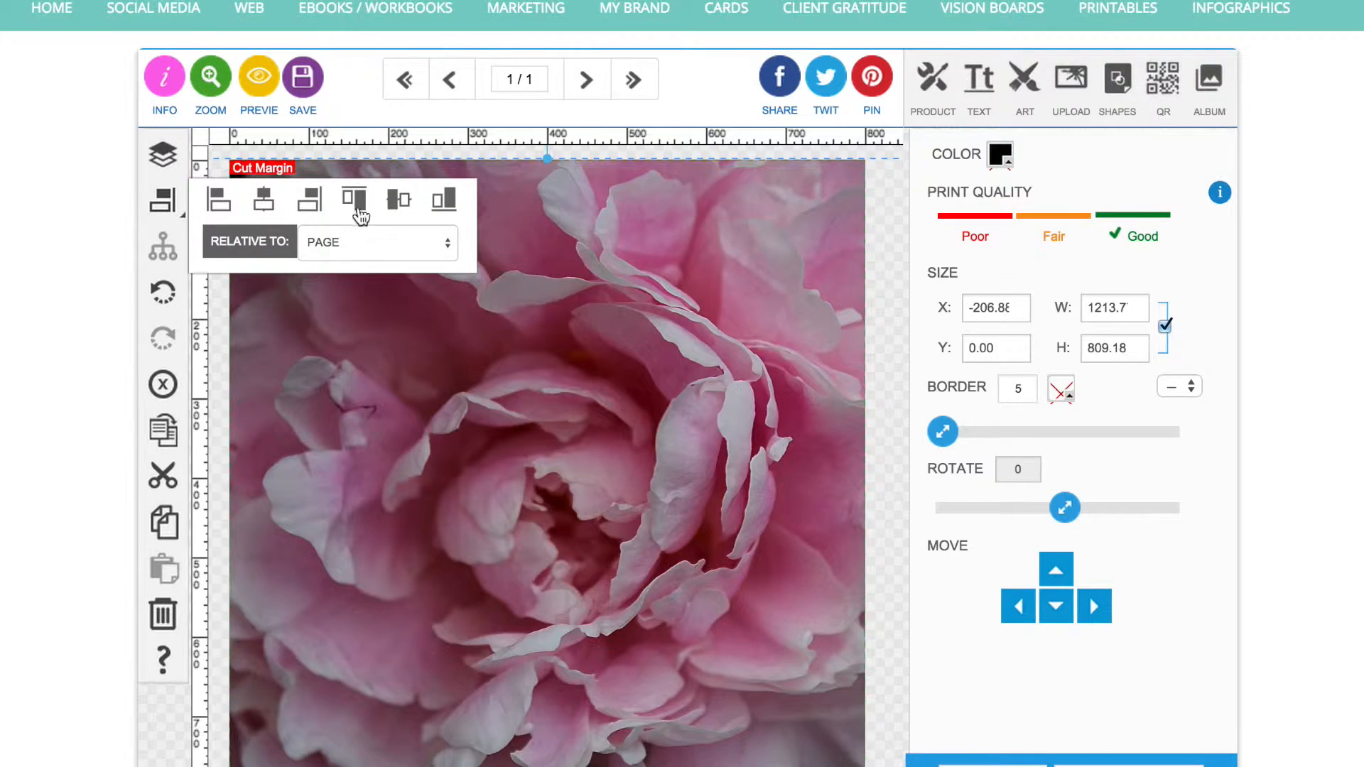
pyautogui.click(400, 203)
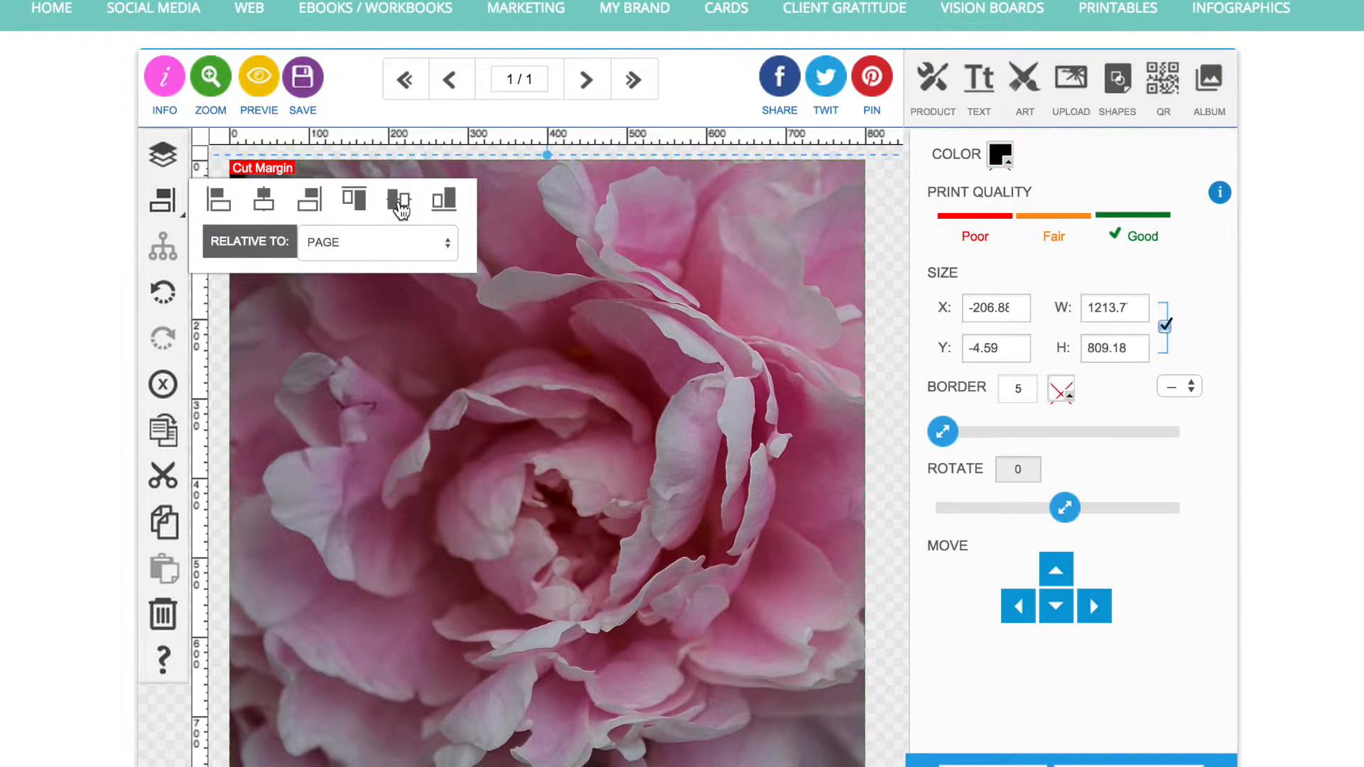
pyautogui.click(264, 204)
pyautogui.click(400, 202)
# Lock the peony photo's layer.
pyautogui.click(163, 154)
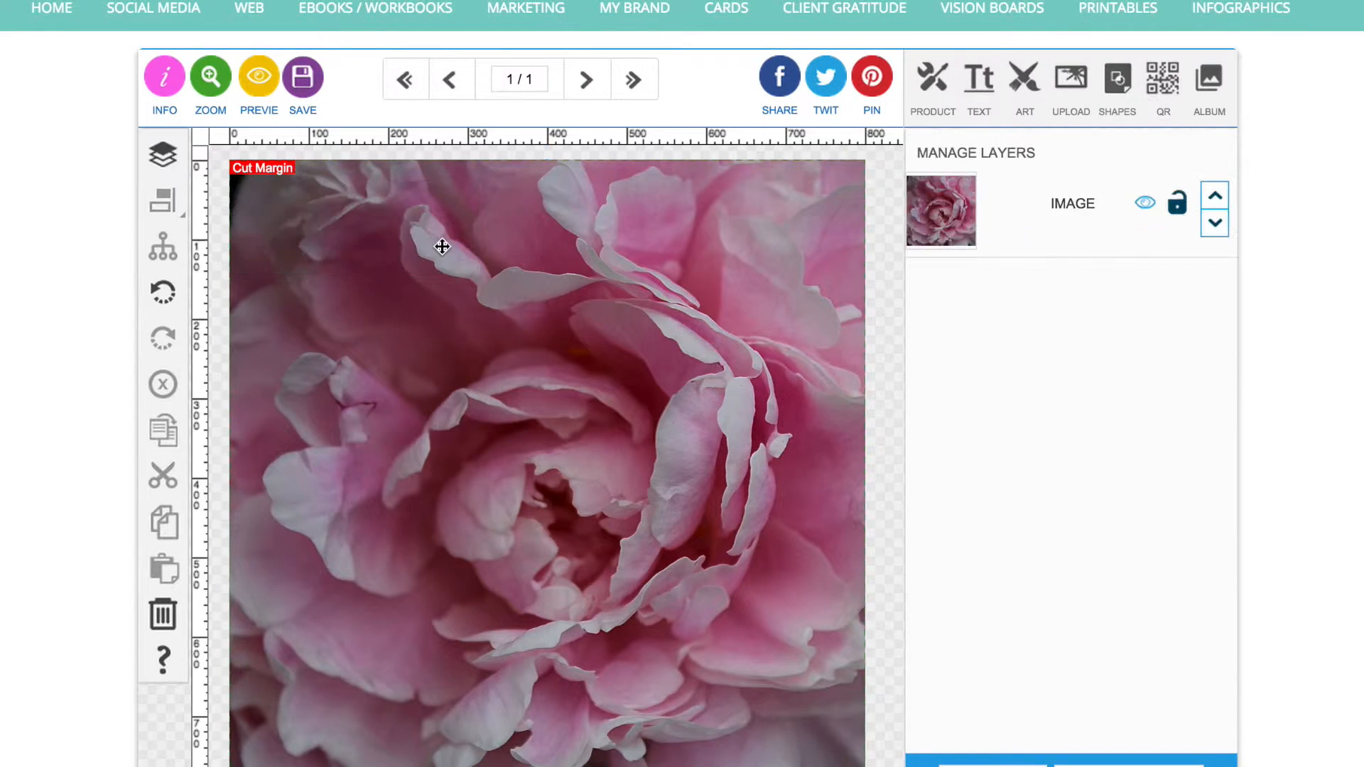
pyautogui.click(640, 295)
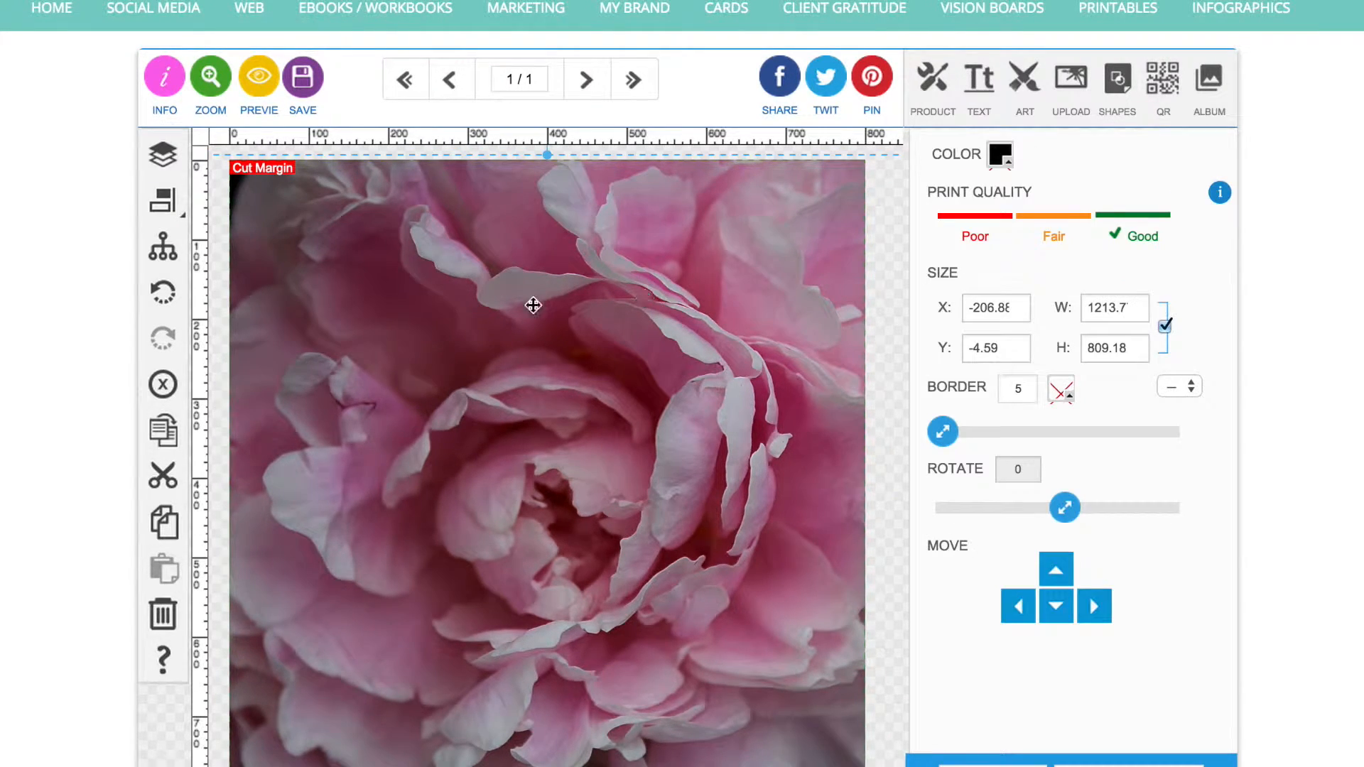
pyautogui.click(161, 155)
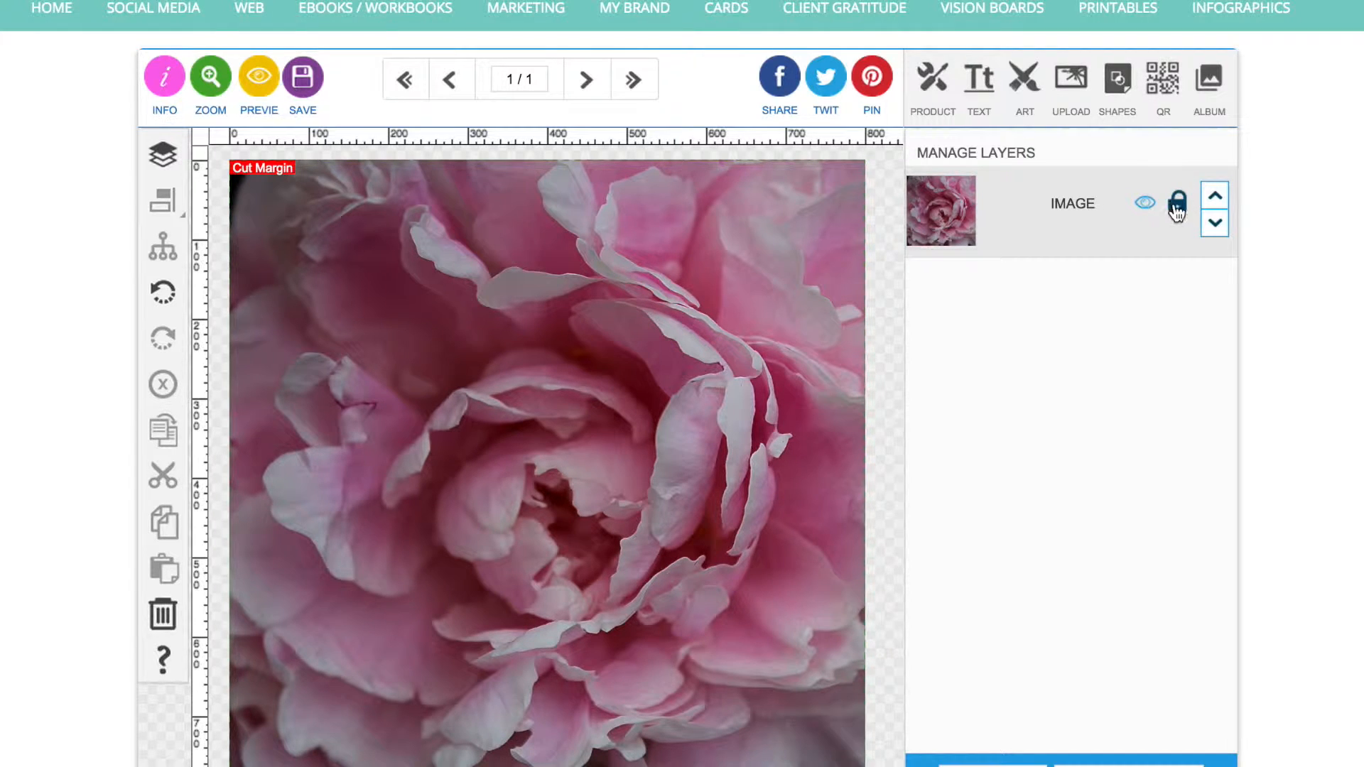
# Add the thick gold glitter frame from the Glitter Backgrounds album and enlarge it to about 735 px square.
pyautogui.click(1208, 87)
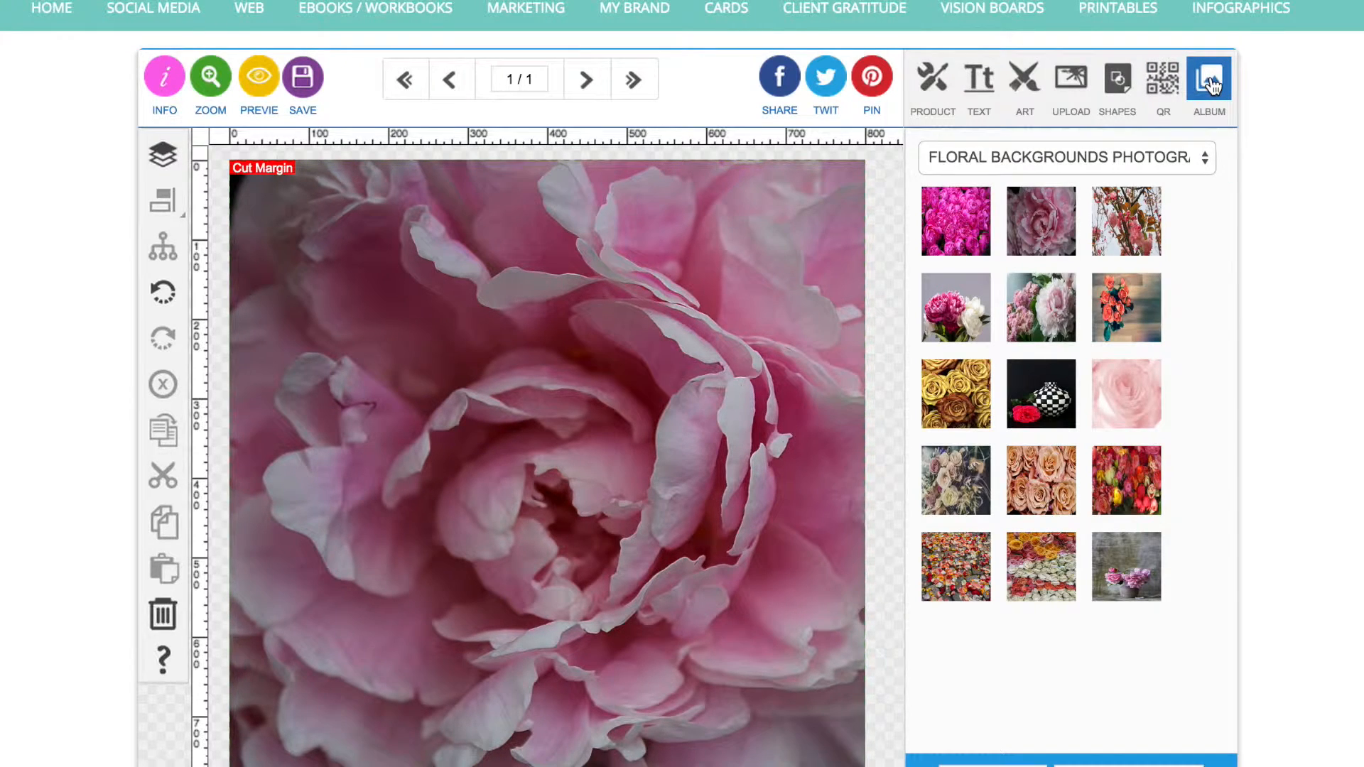
pyautogui.click(1089, 155)
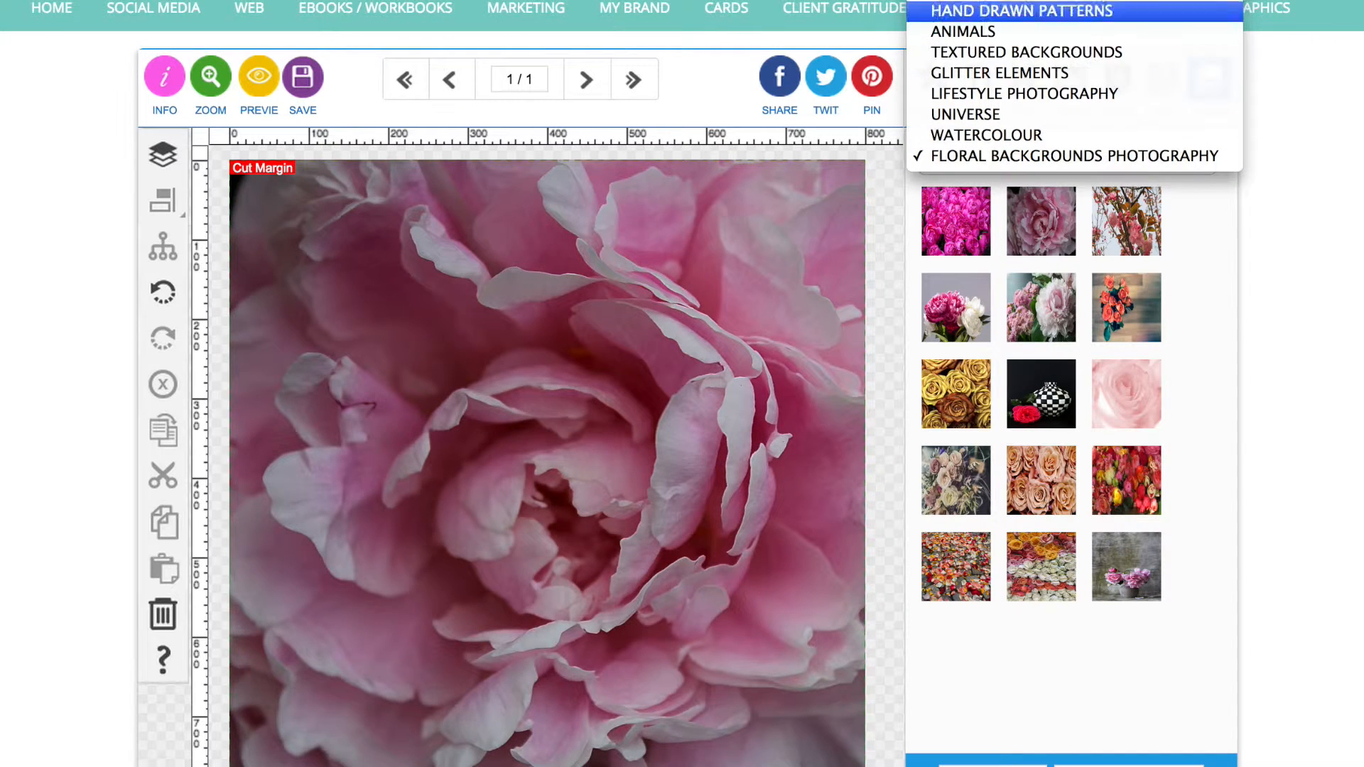
pyautogui.click(1023, 9)
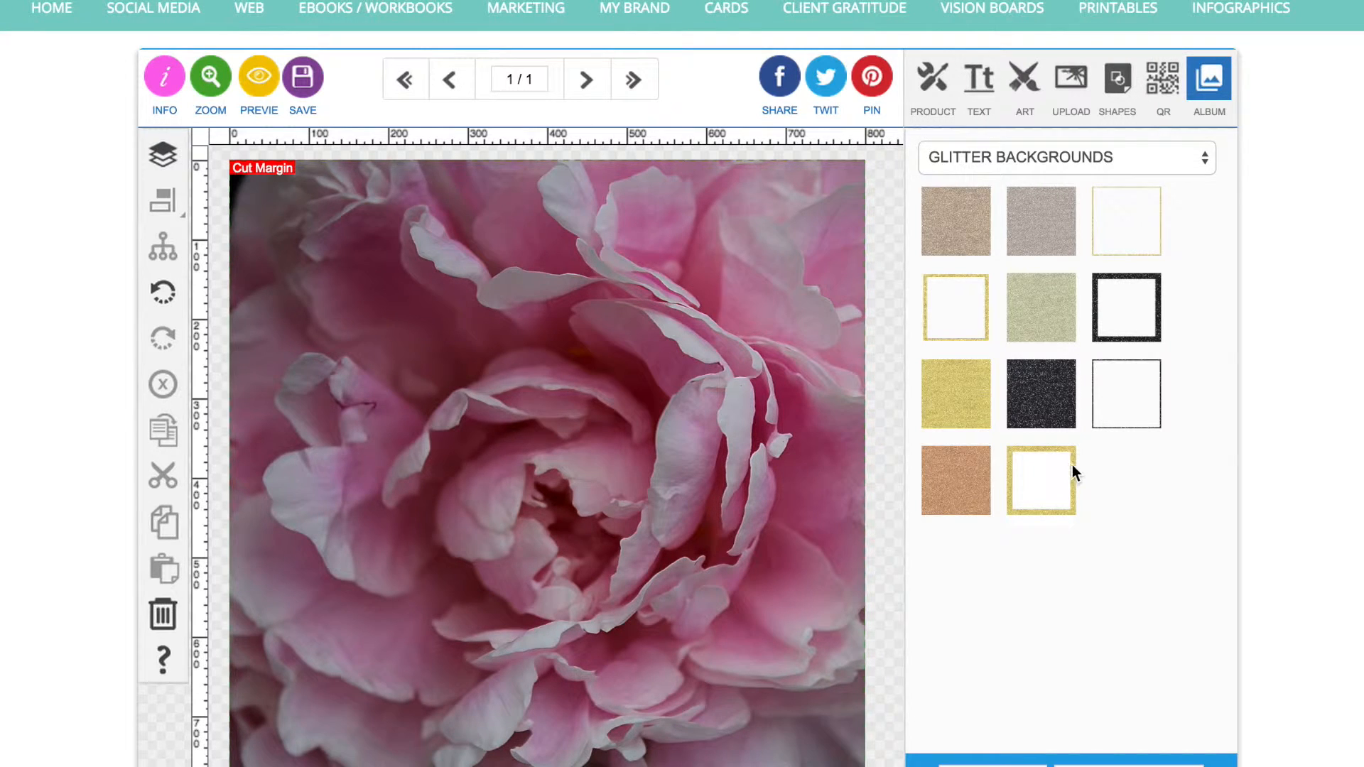
pyautogui.click(1041, 481)
pyautogui.moveTo(530, 274); pyautogui.dragTo(548, 294)
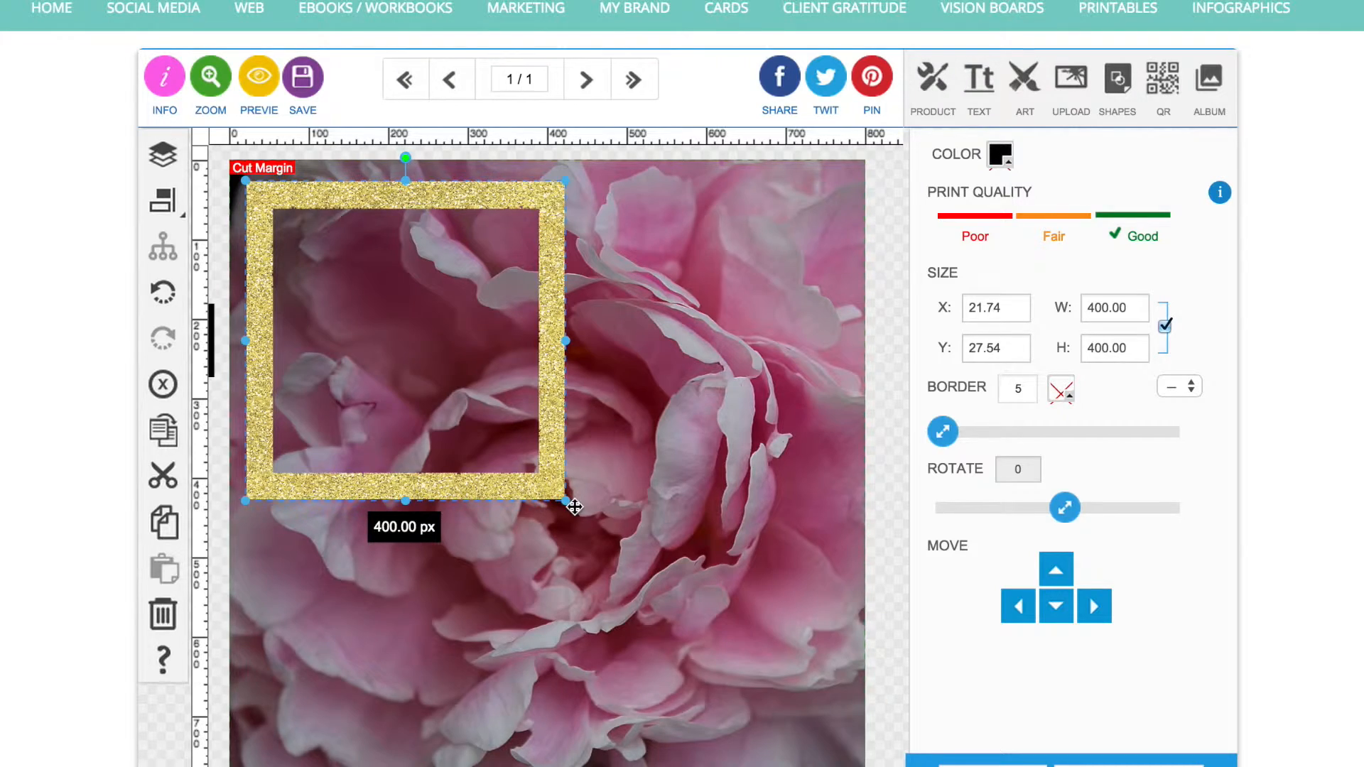
pyautogui.moveTo(573, 505); pyautogui.dragTo(835, 732)
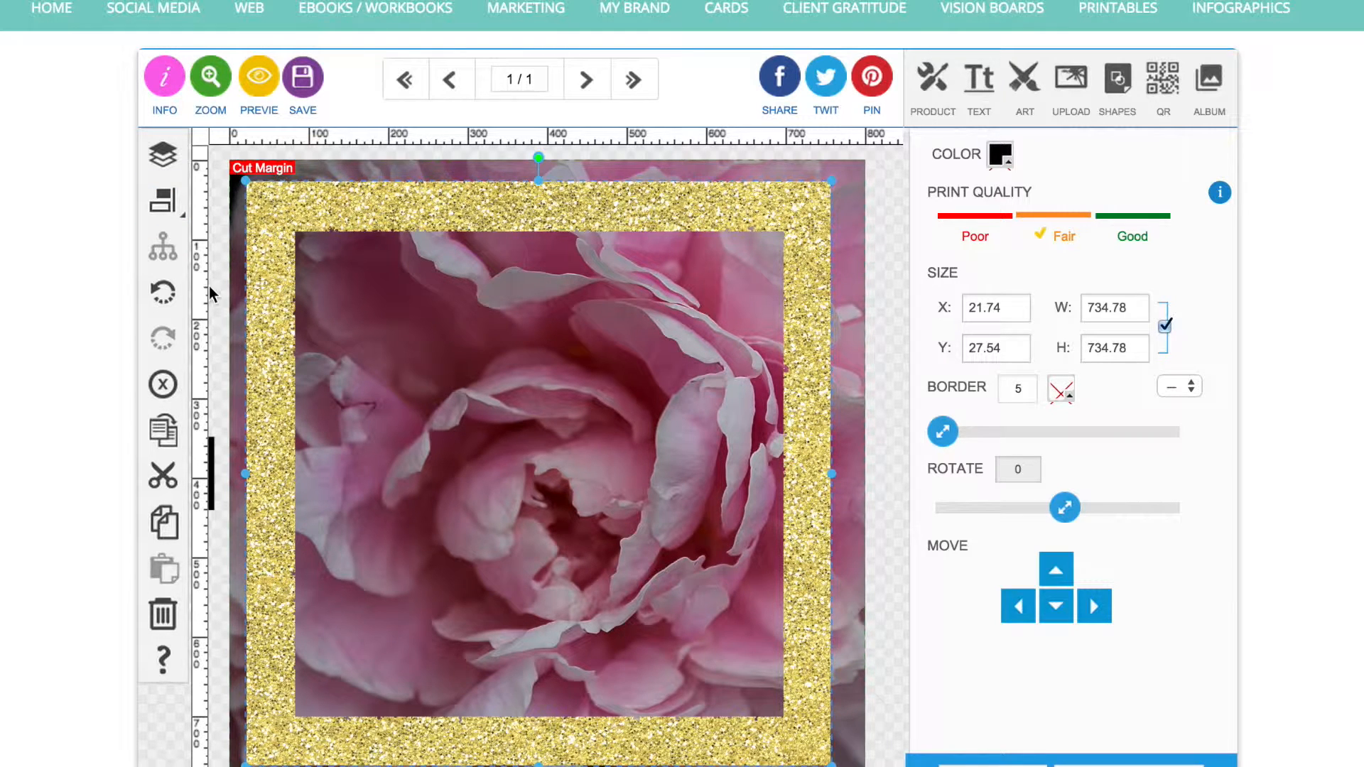
# Centre the gold glitter frame horizontally and vertically on the page and lock its layer.
pyautogui.click(163, 200)
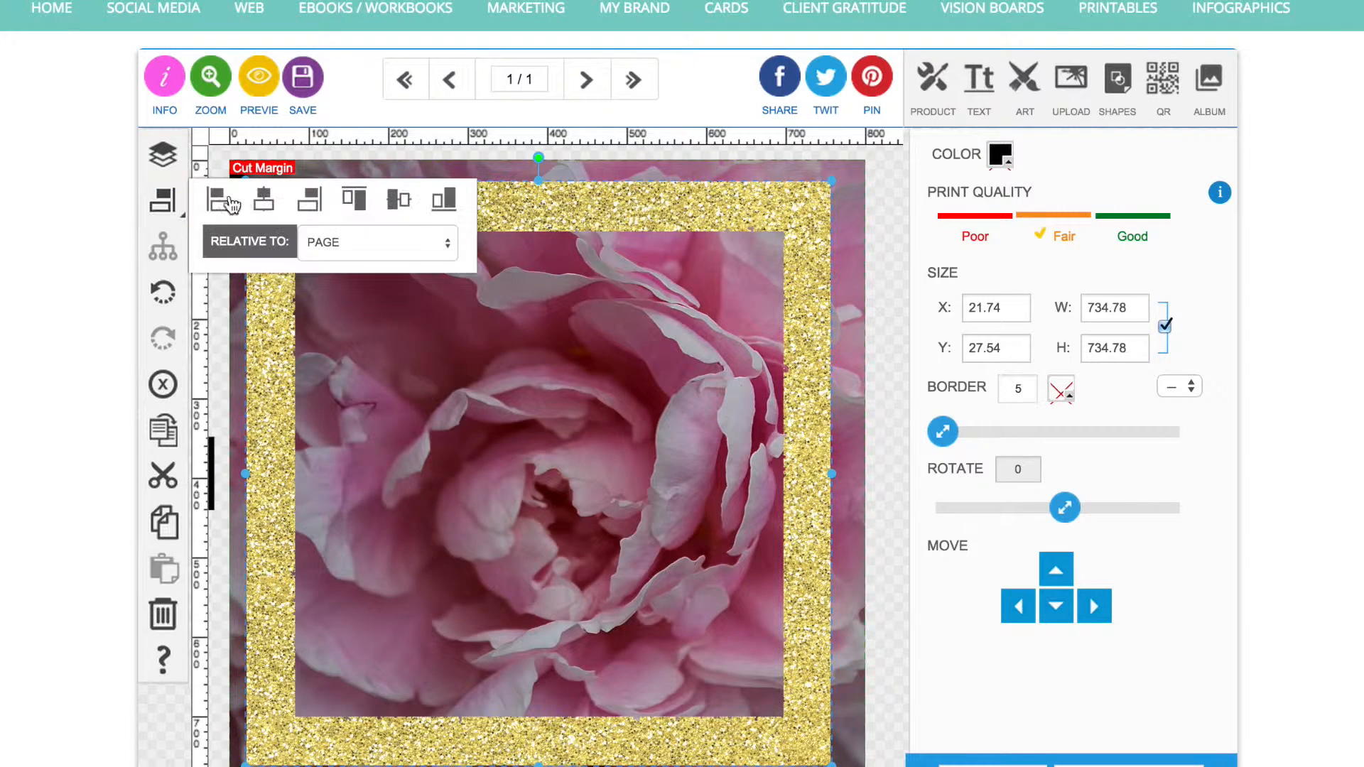
pyautogui.click(269, 204)
pyautogui.click(398, 202)
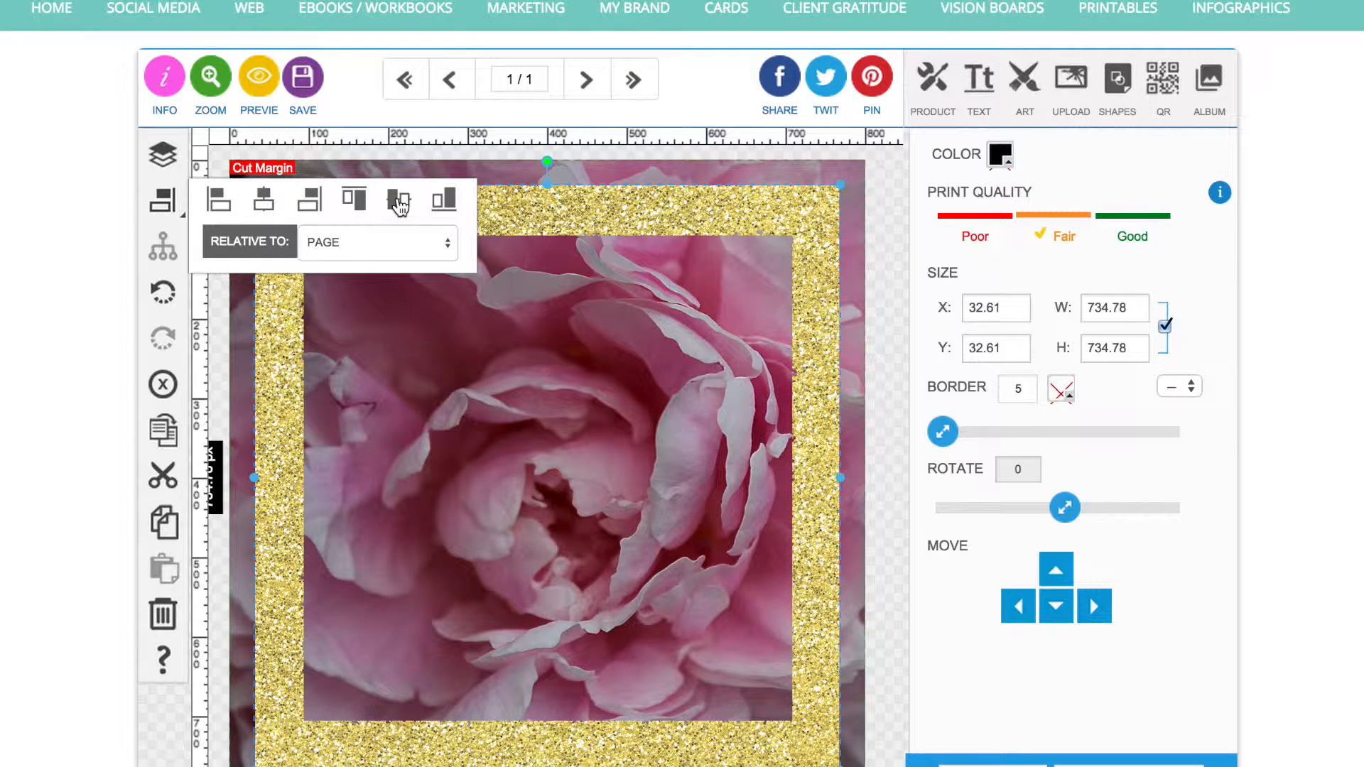
pyautogui.click(162, 150)
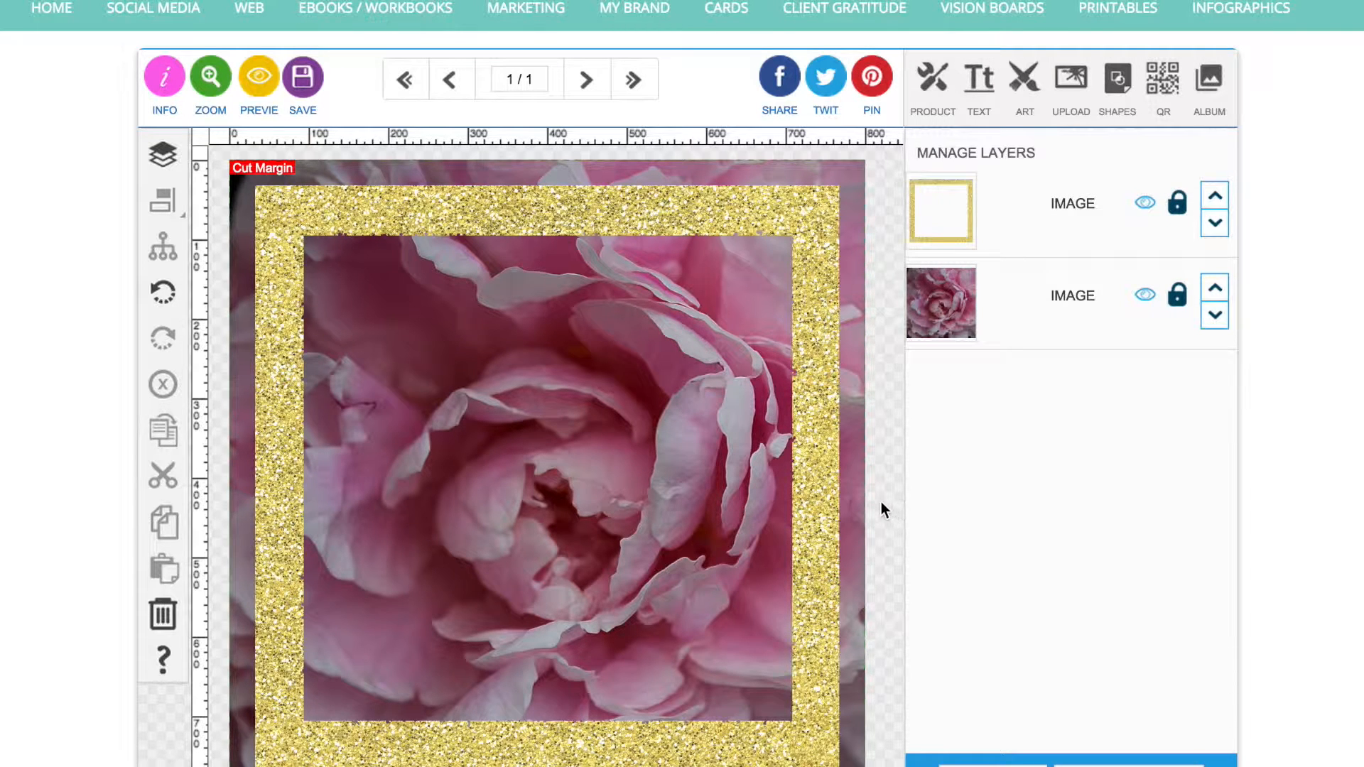
# Draw a solid rectangle about 372 × 58 px over the gold frame's lower edge and centre it horizontally on the page.
pyautogui.click(1116, 83)
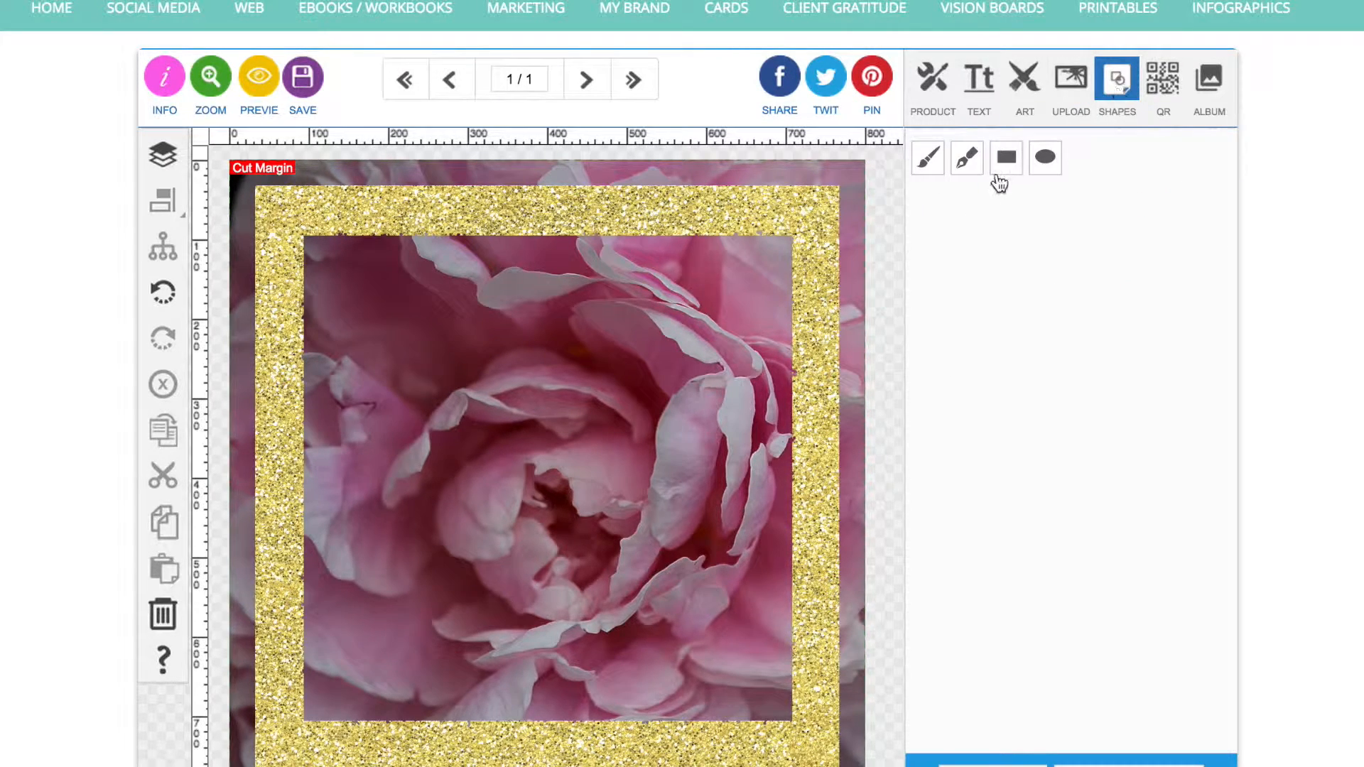
pyautogui.click(1005, 158)
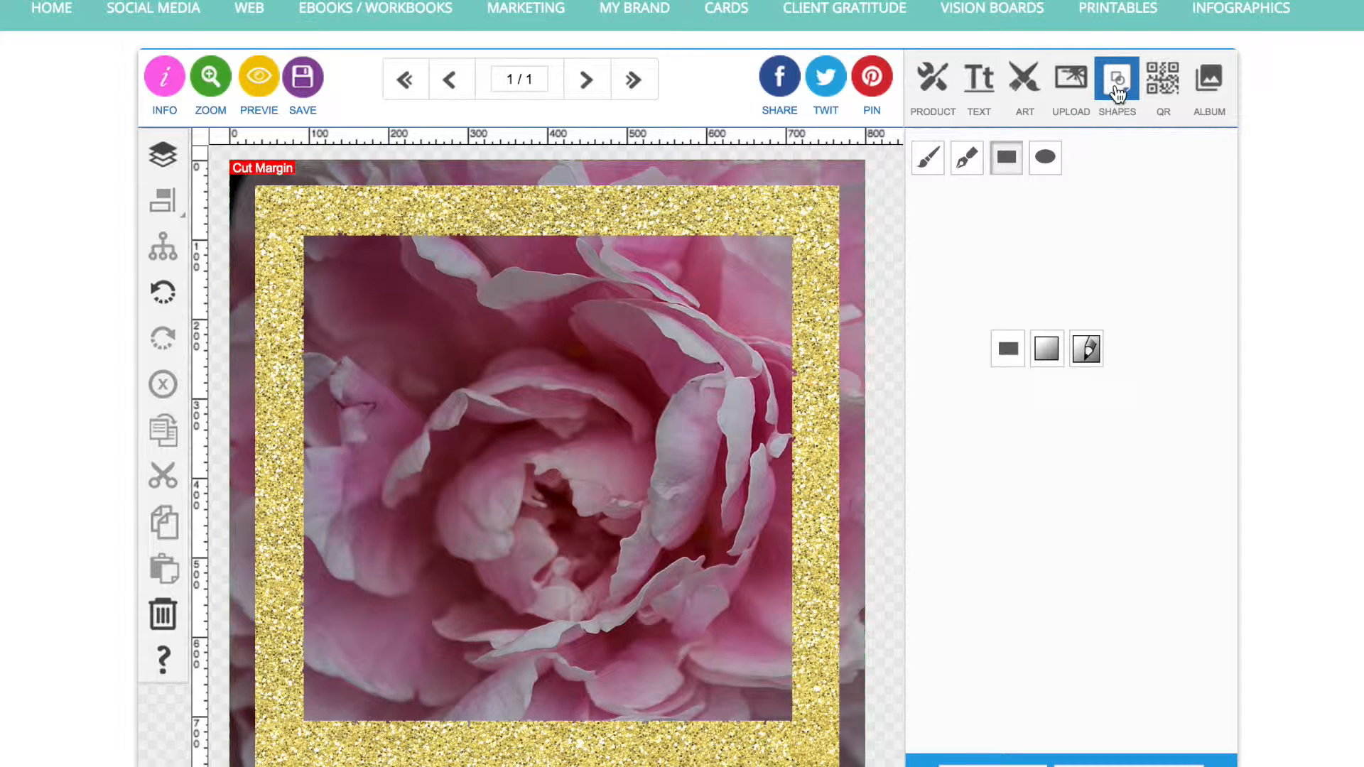
pyautogui.click(1008, 349)
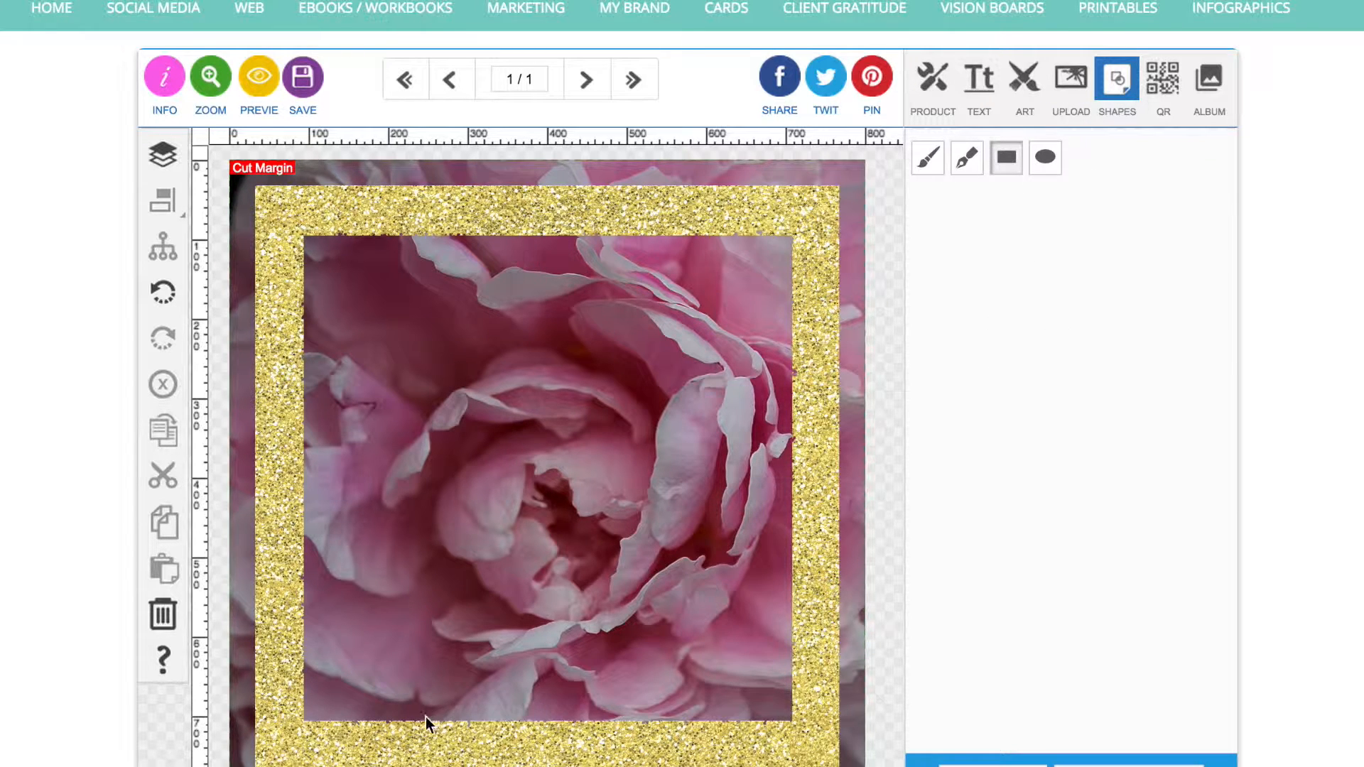
pyautogui.moveTo(424, 709); pyautogui.dragTo(720, 756)
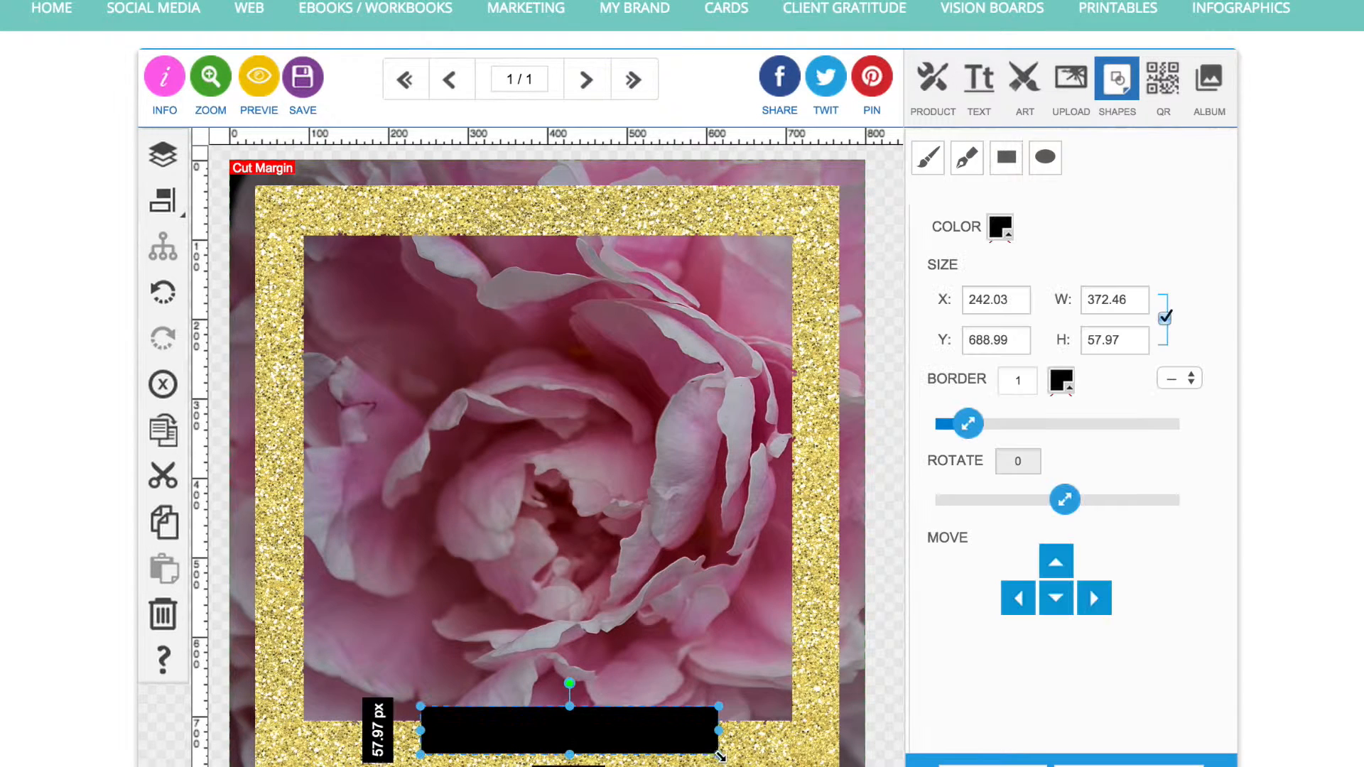
pyautogui.moveTo(611, 722); pyautogui.dragTo(604, 718)
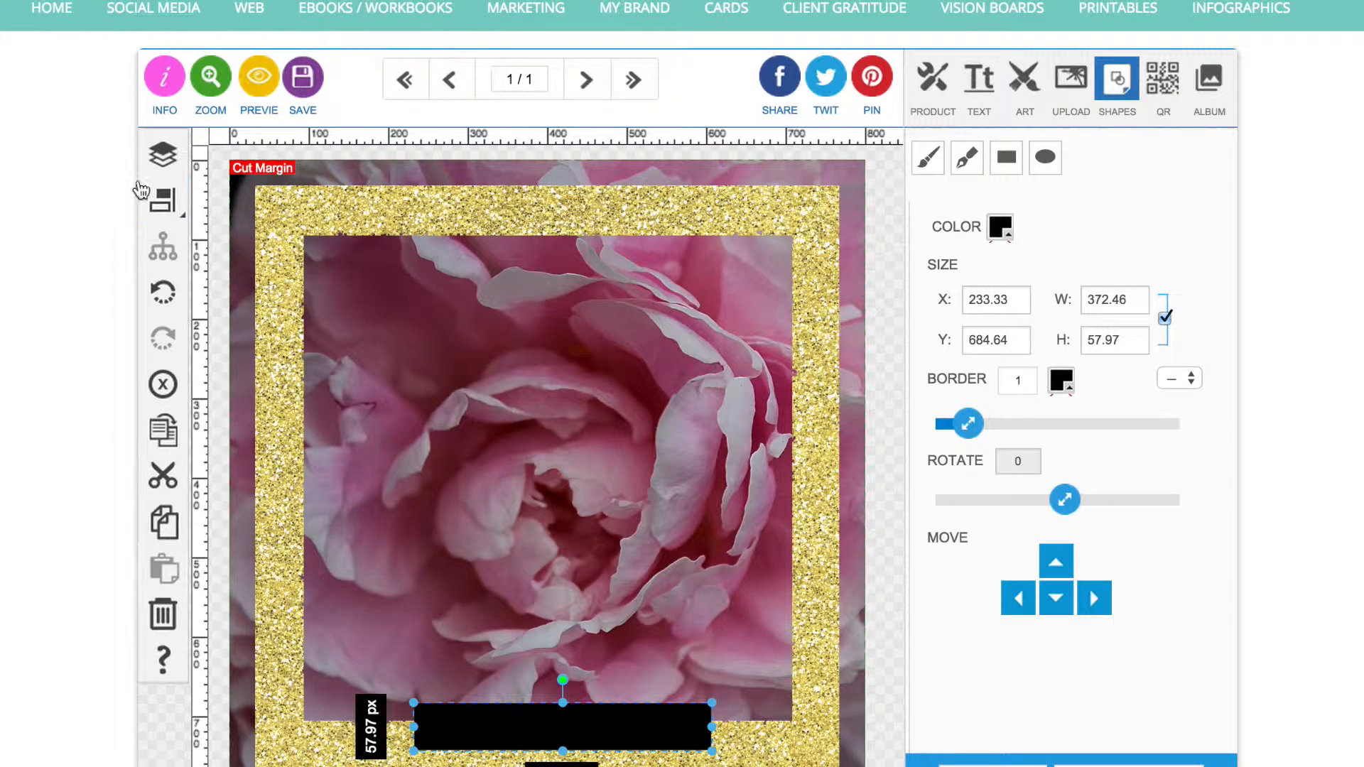
pyautogui.click(161, 200)
pyautogui.click(264, 200)
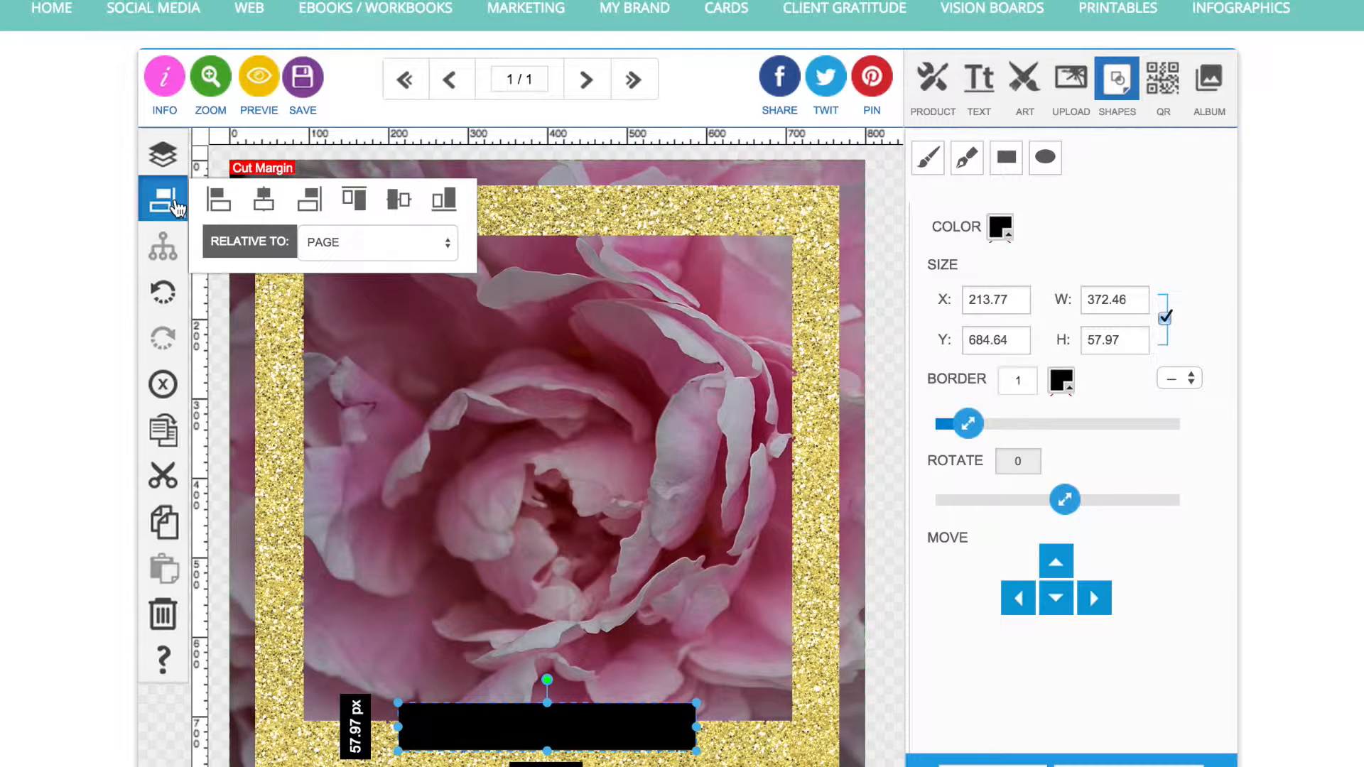
# Change the rectangle's fill colour to white.
pyautogui.click(162, 153)
pyautogui.click(1023, 208)
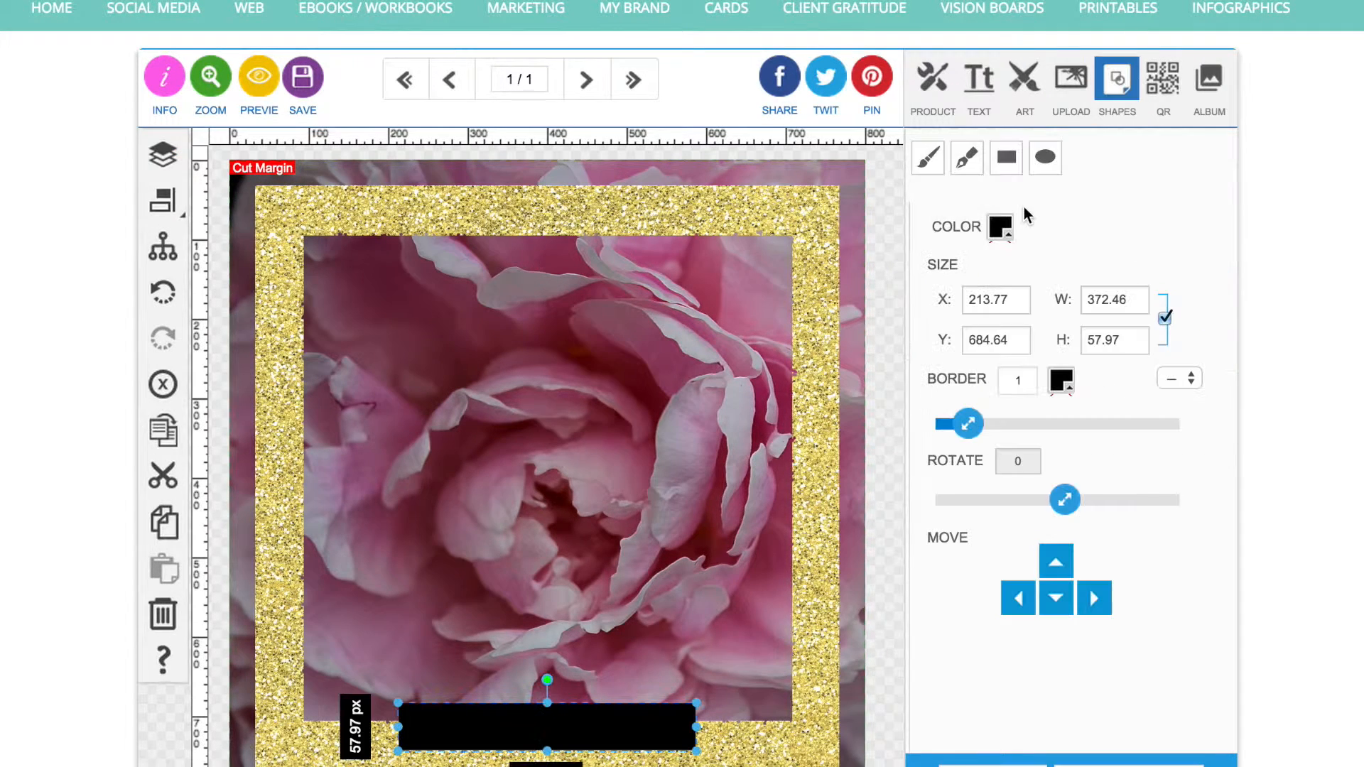
pyautogui.click(1002, 228)
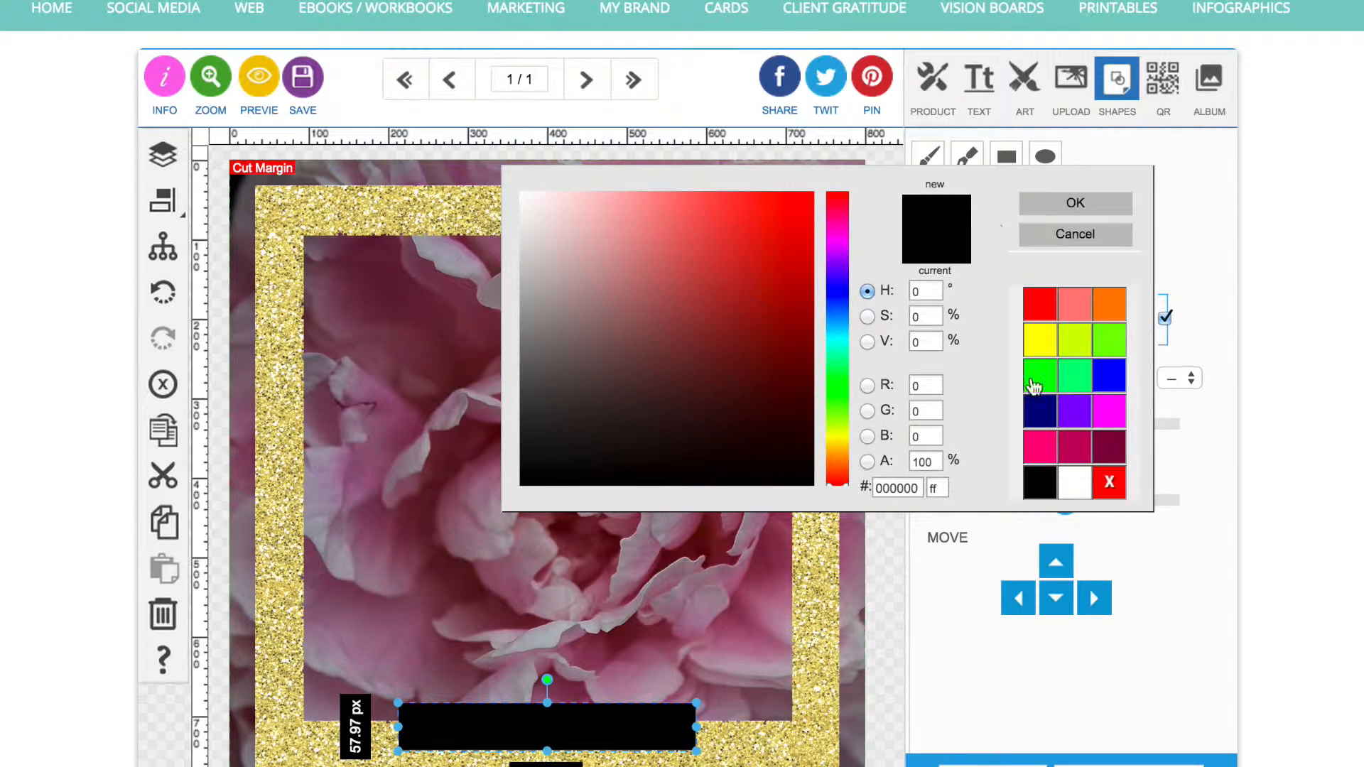
pyautogui.click(1079, 483)
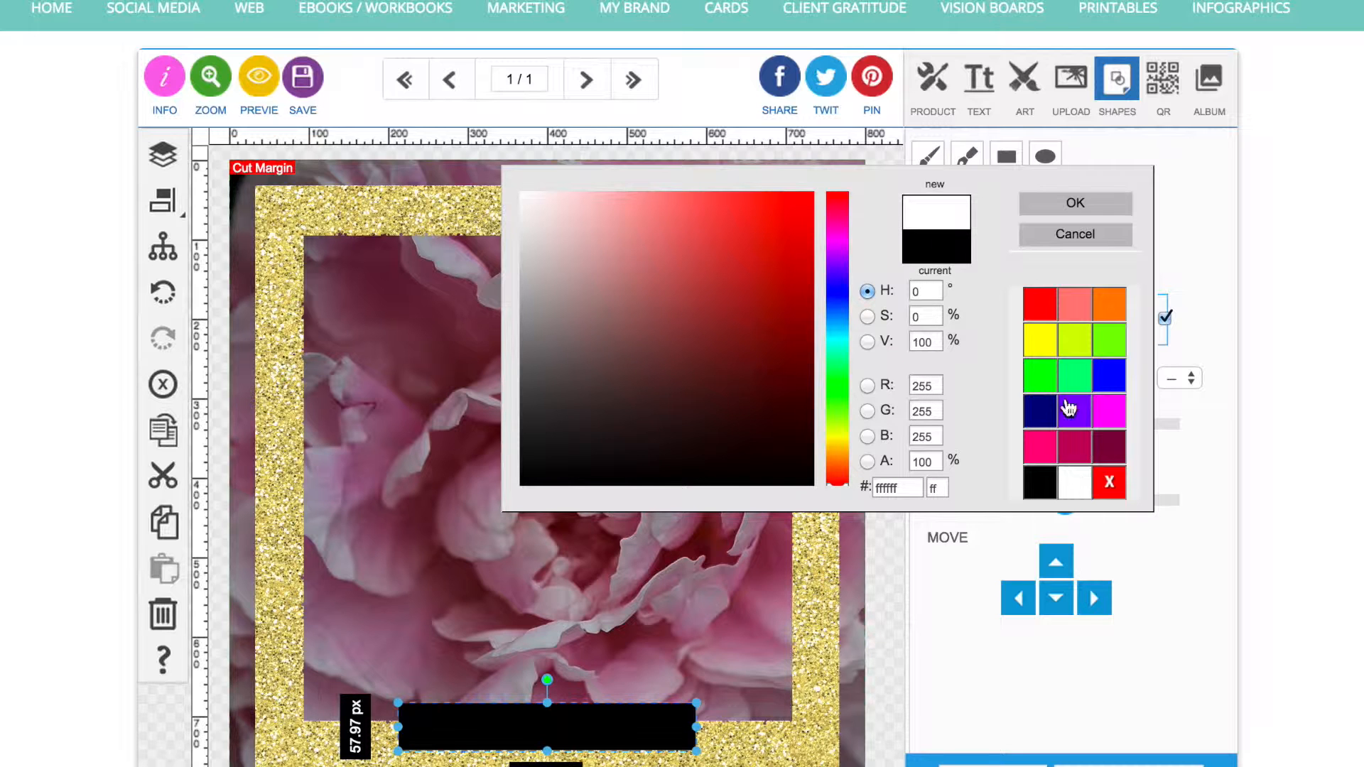
pyautogui.click(1061, 206)
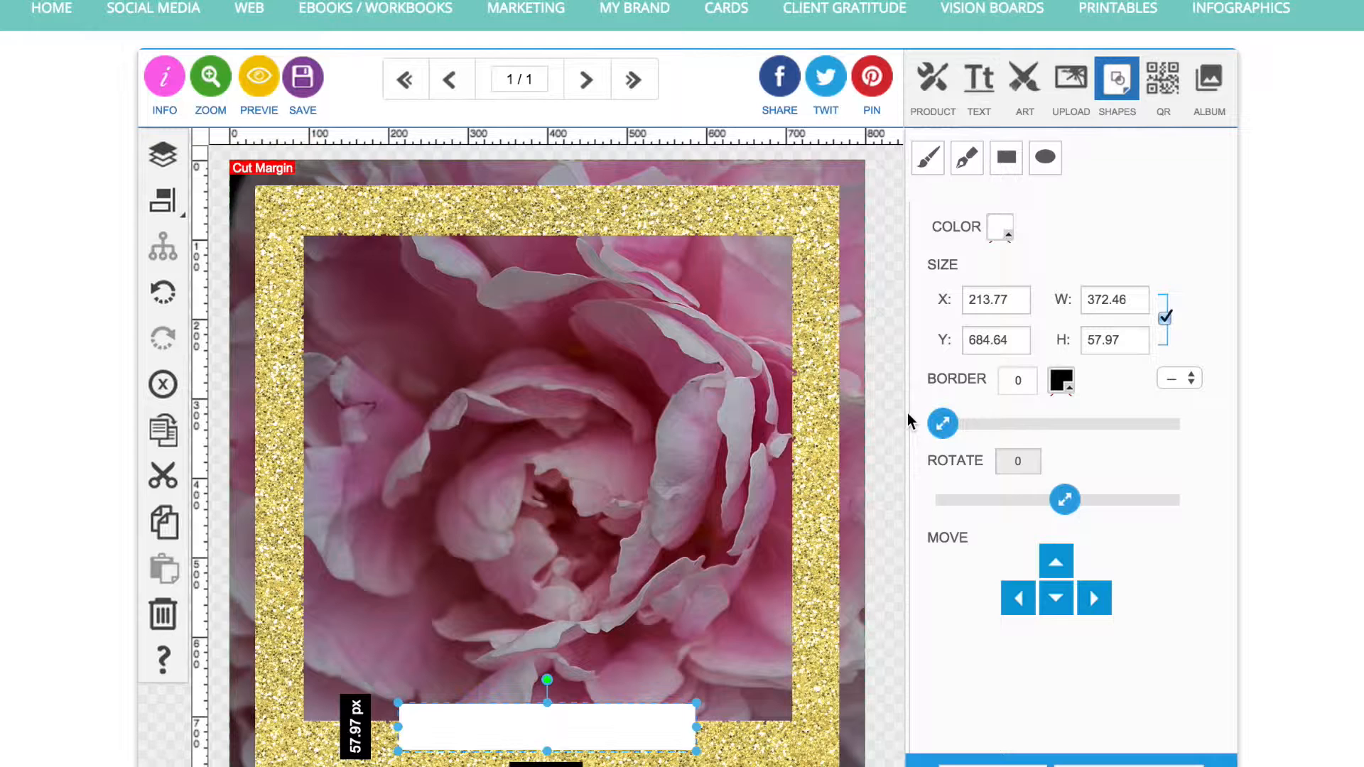
# Give the white rectangle a 5 px border in pink ef86c5.
pyautogui.click(961, 425)
pyautogui.moveTo(960, 425); pyautogui.dragTo(1042, 423)
pyautogui.click(1062, 381)
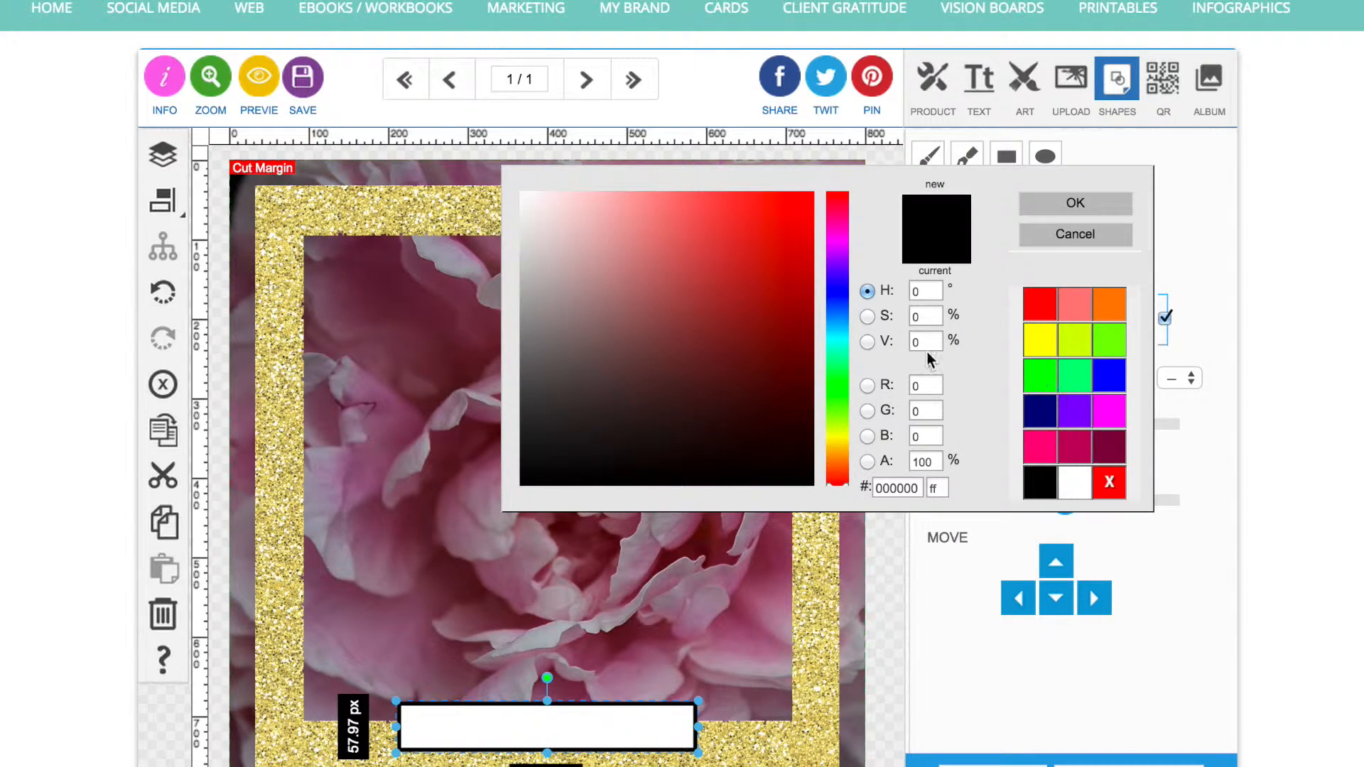
pyautogui.click(832, 221)
pyautogui.click(650, 208)
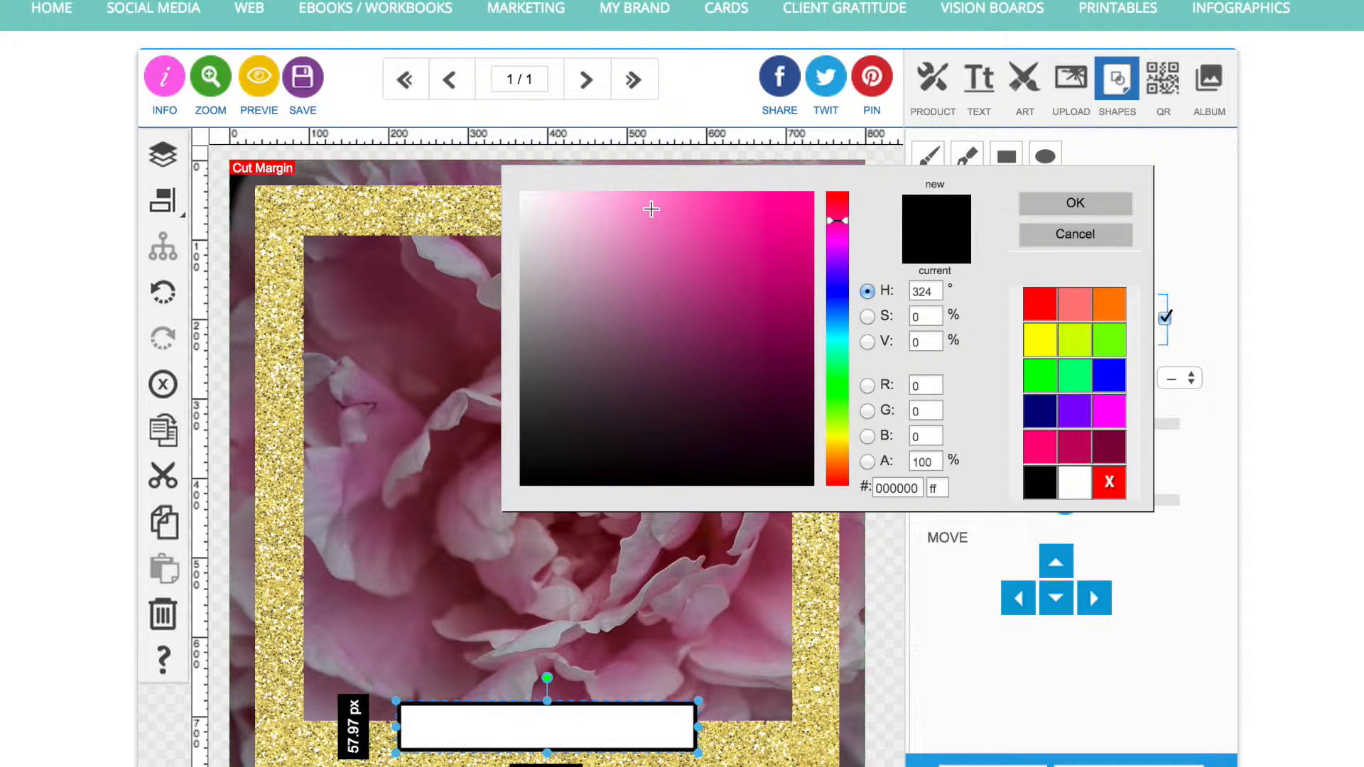
pyautogui.click(651, 213)
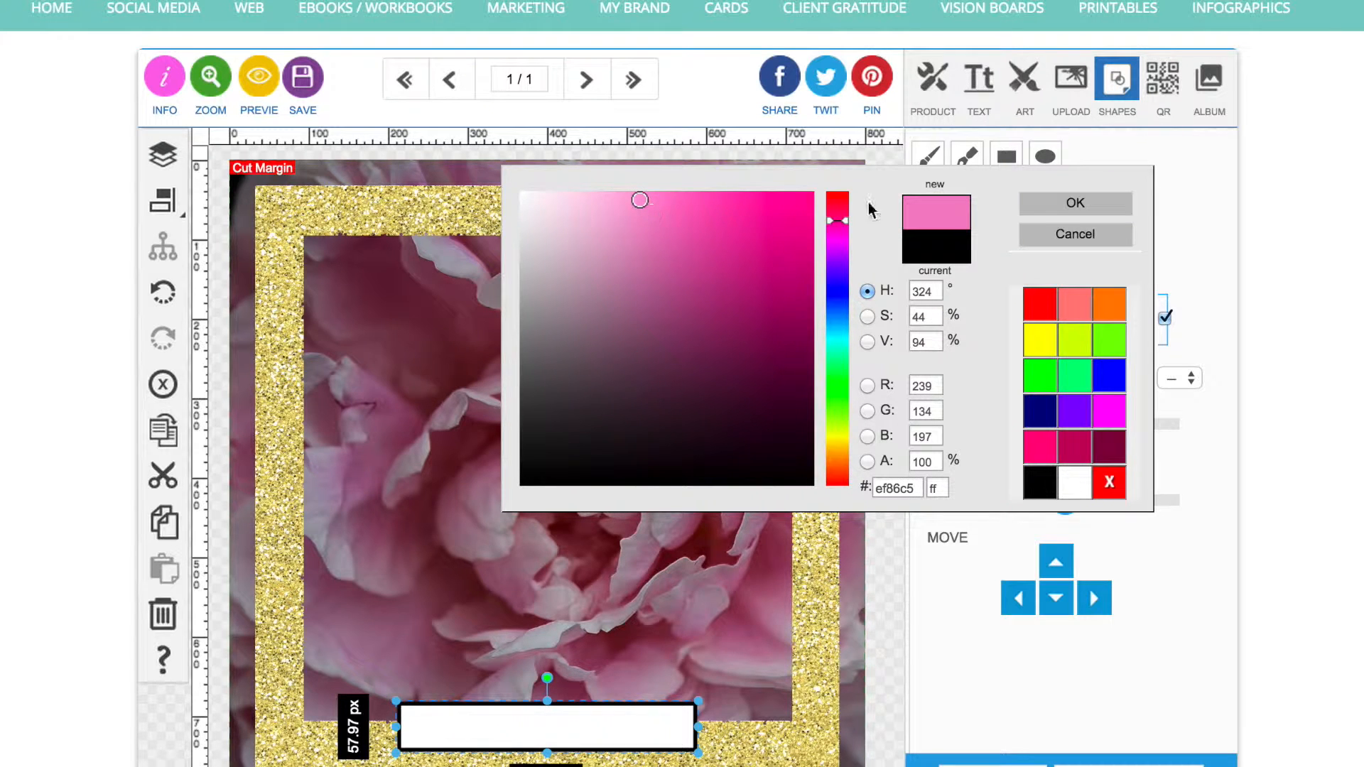
pyautogui.click(1085, 202)
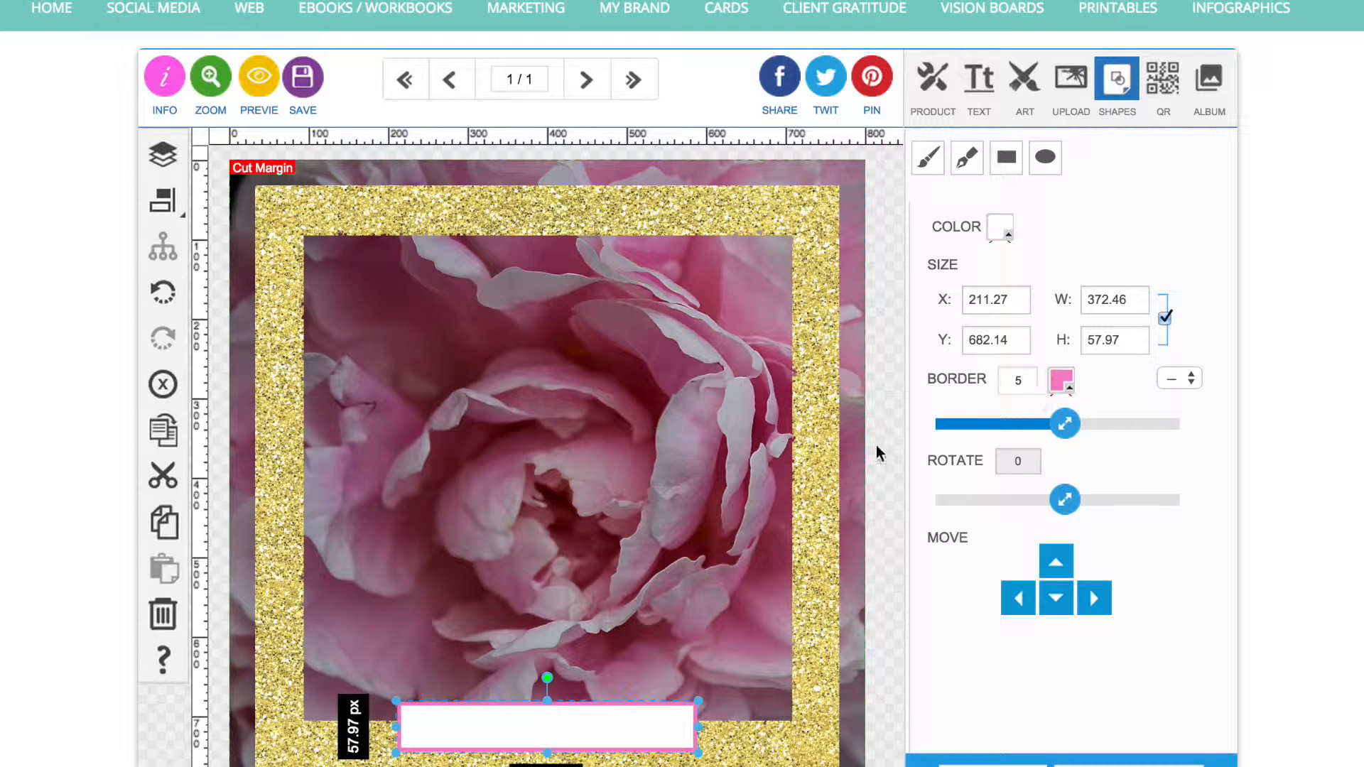
# Add the text DESIGNSTUDIO.PROJECTTHANKU.COM, straighten it to a curve of 0 and place it above the white label box.
pyautogui.click(979, 91)
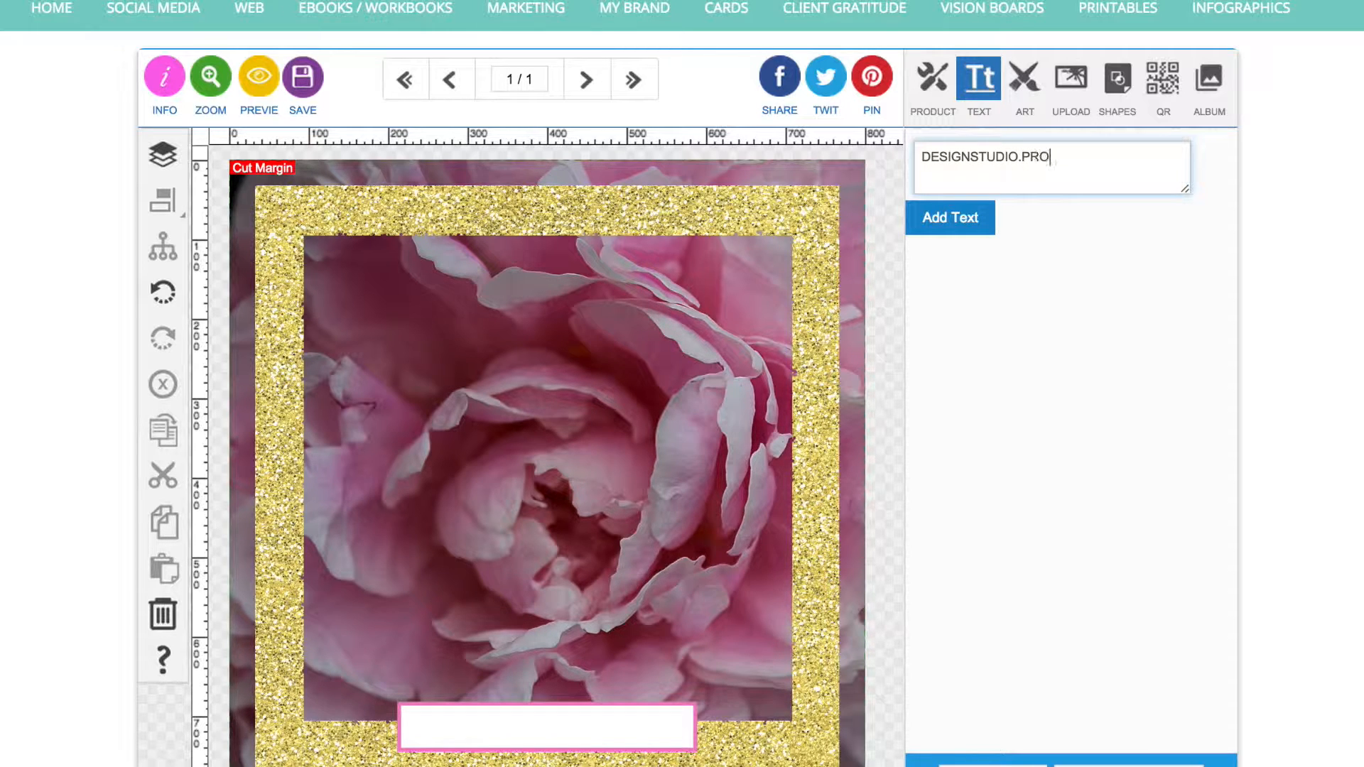
pyautogui.write('.COM')
pyautogui.click(947, 226)
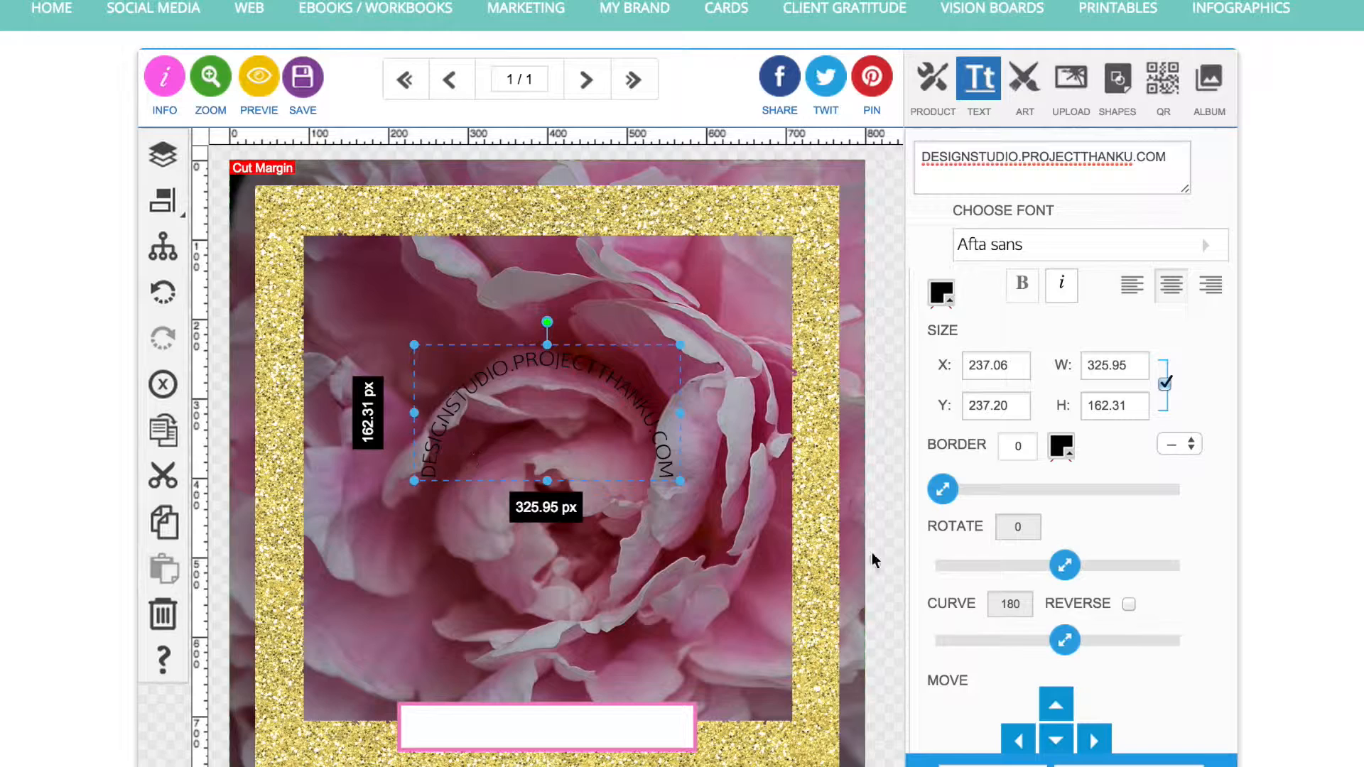
pyautogui.moveTo(1067, 646); pyautogui.dragTo(838, 609)
pyautogui.moveTo(609, 353); pyautogui.dragTo(560, 626)
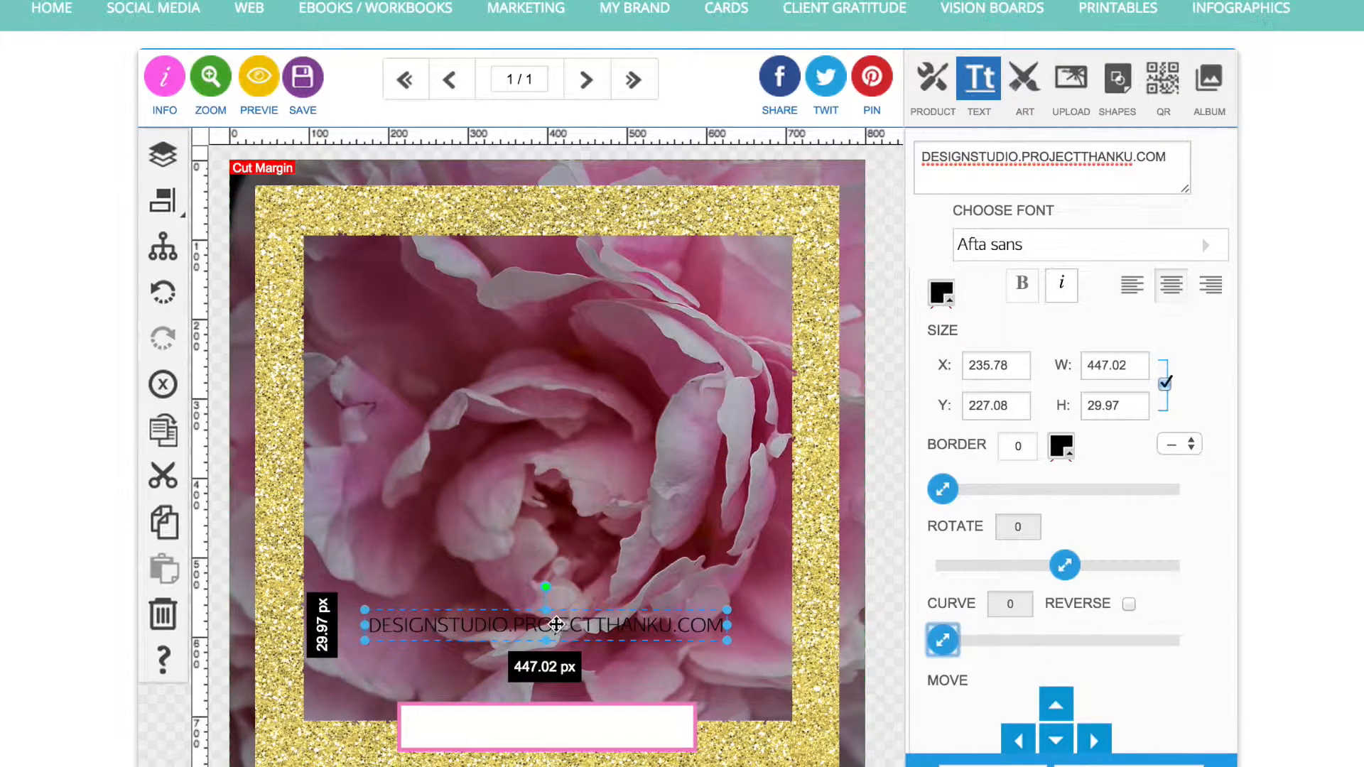
# Change the website text's font to Dosis.
pyautogui.click(1028, 243)
pyautogui.scroll(1, 1028, 299)
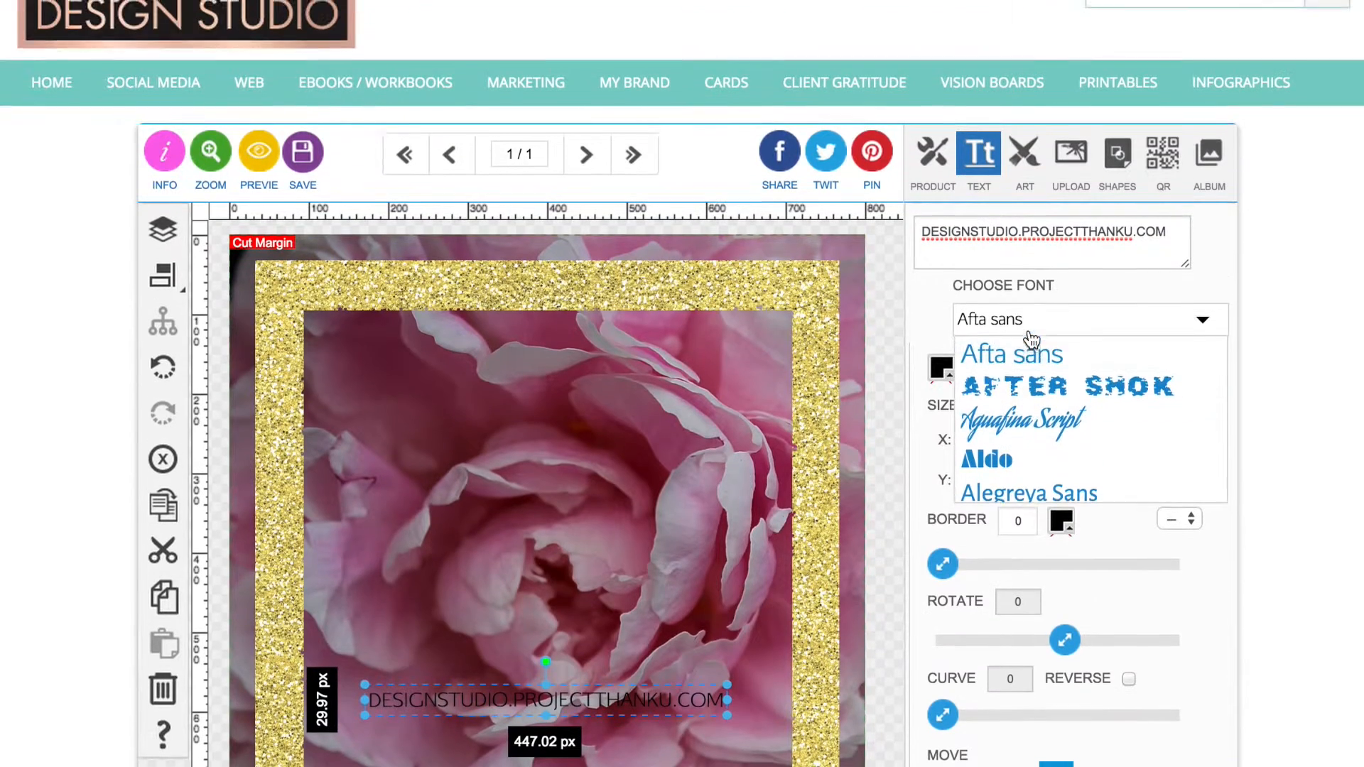
pyautogui.scroll(-1, 1028, 341)
pyautogui.scroll(-2, 867, 206)
pyautogui.scroll(-3, 1090, 289)
pyautogui.scroll(-10, 1095, 306)
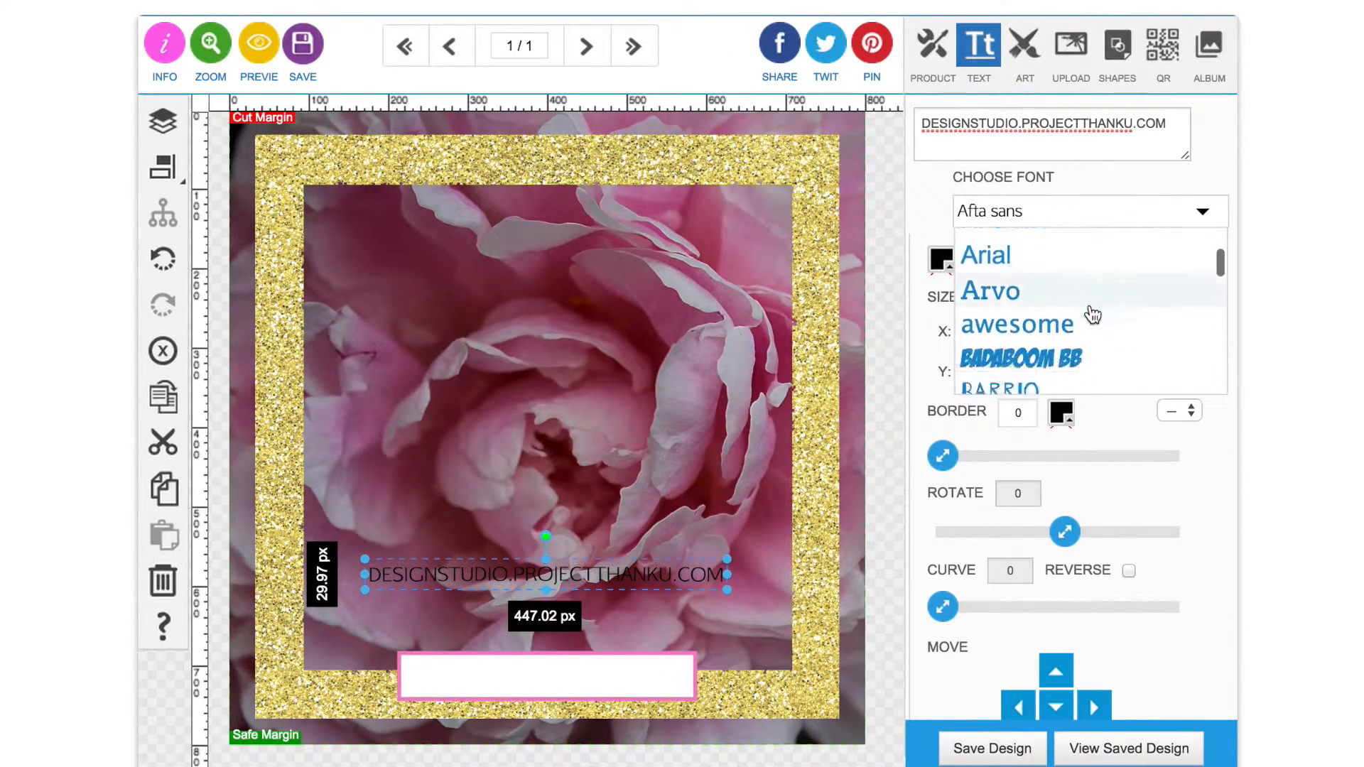
pyautogui.scroll(-10, 1079, 357)
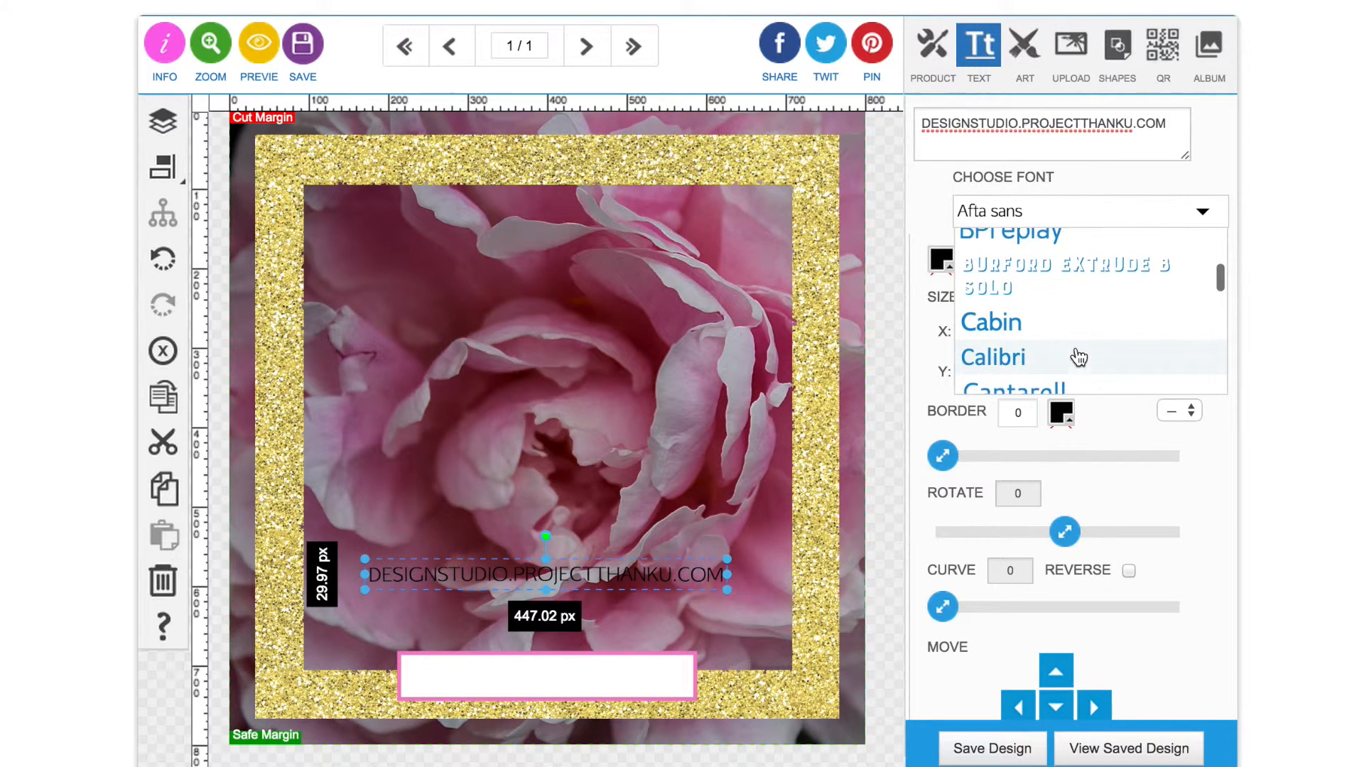
pyautogui.scroll(-8, 1059, 288)
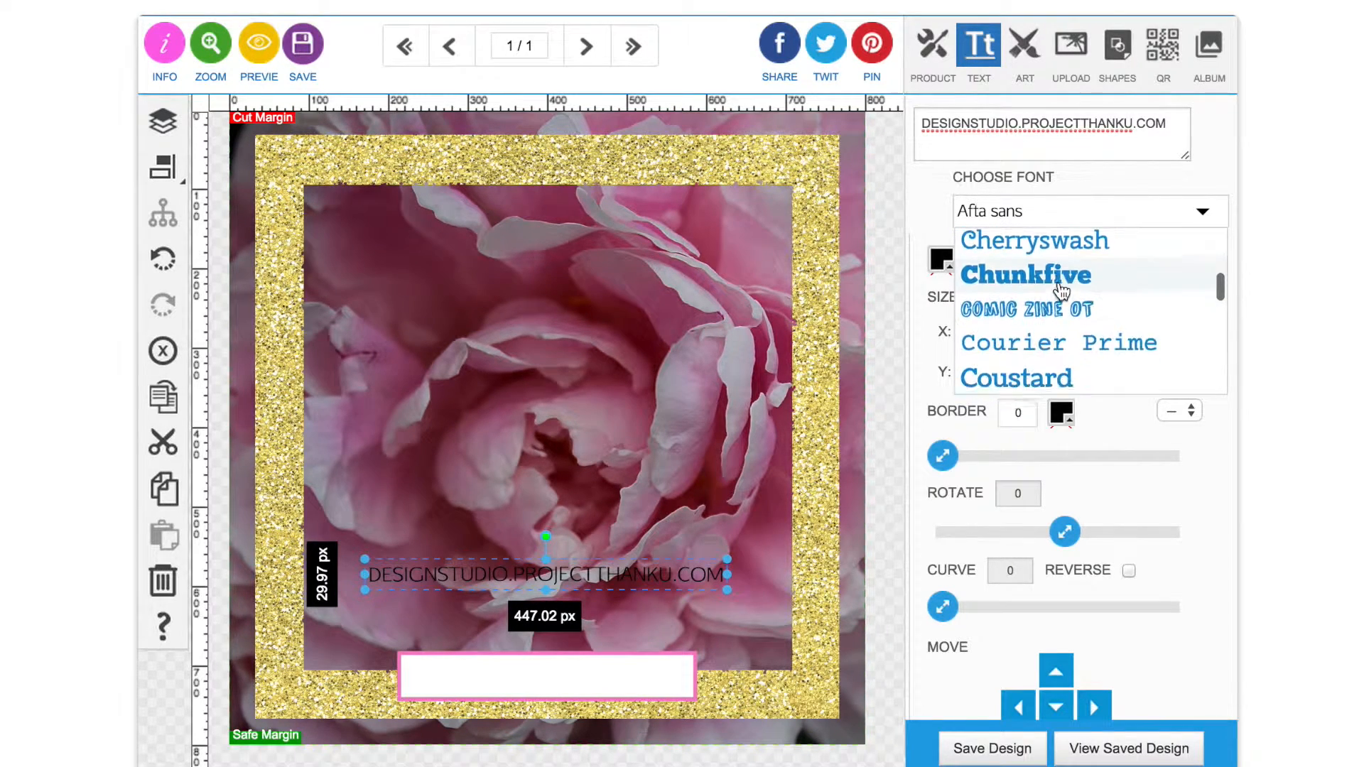
pyautogui.scroll(-3, 1063, 291)
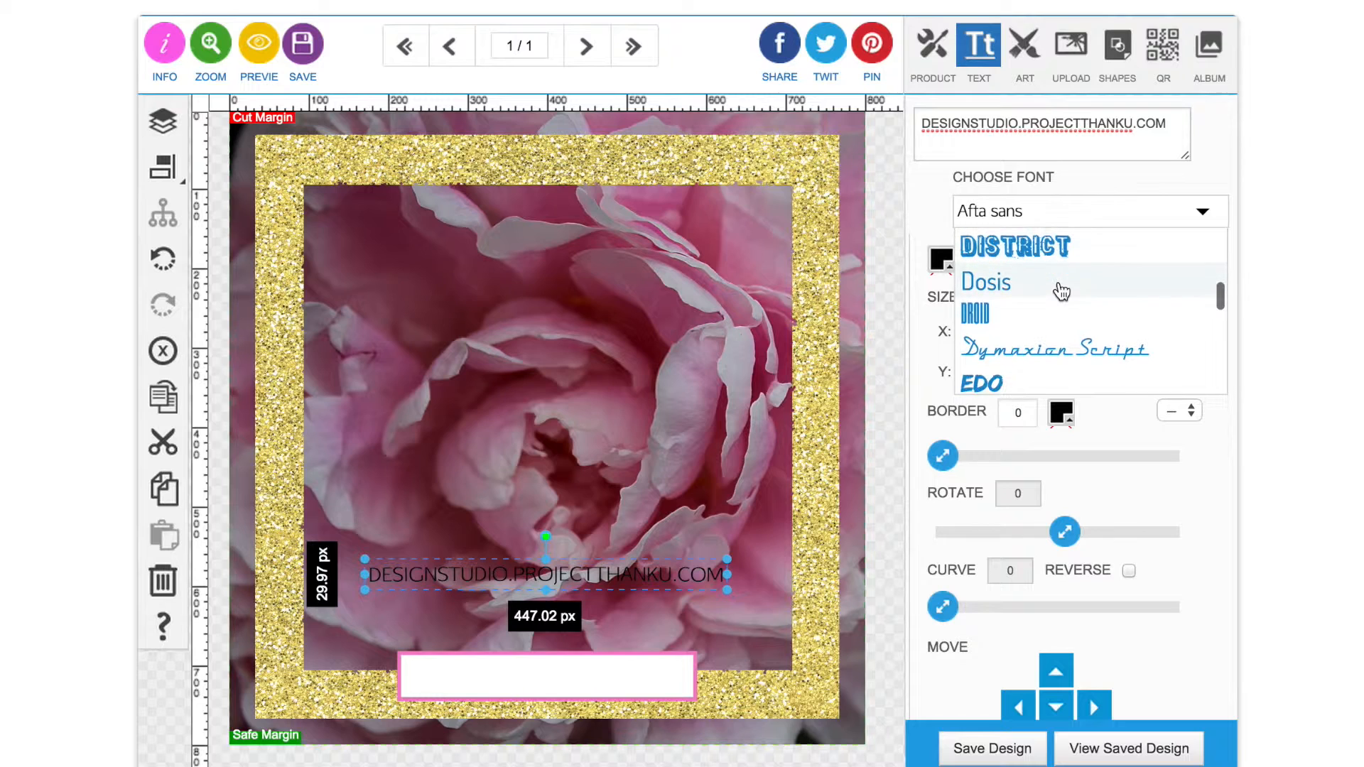
pyautogui.click(1015, 285)
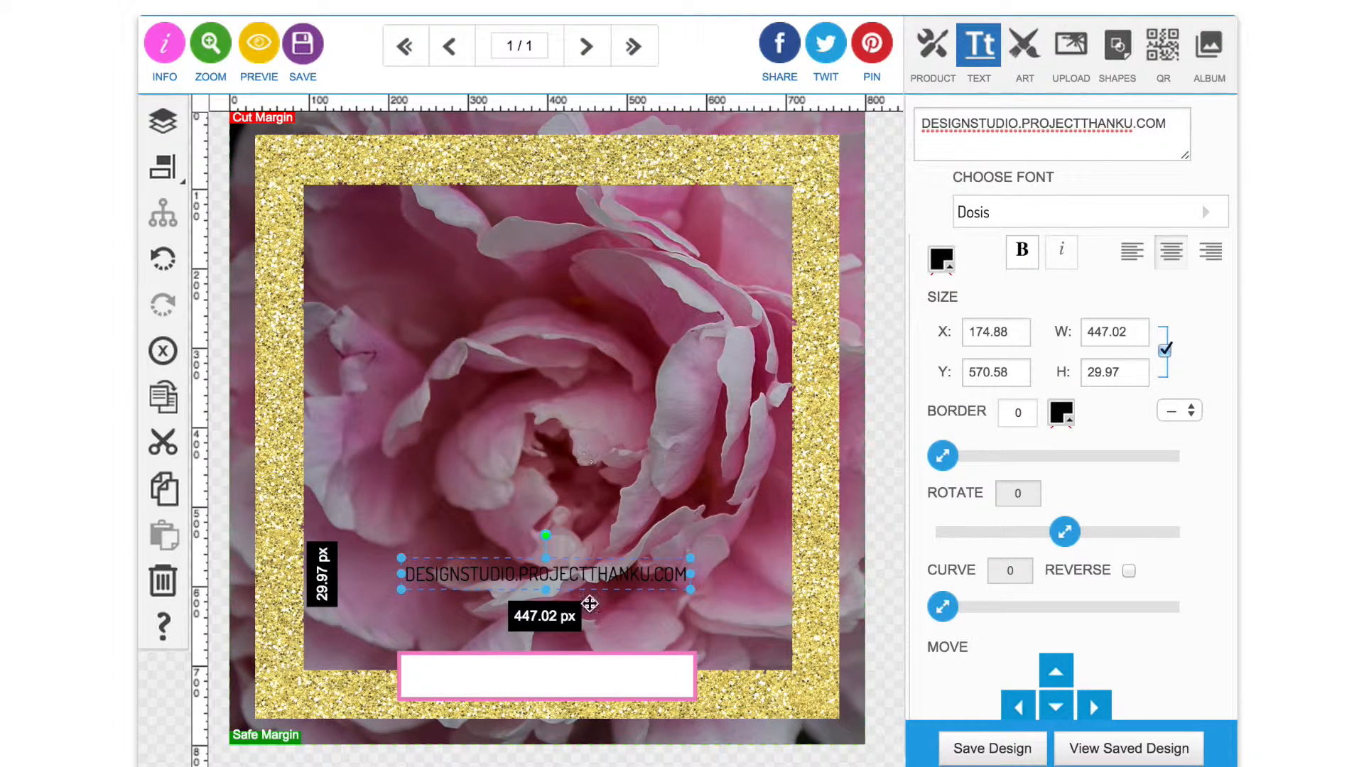
# Move the website text into the white label box, make it bold and size it to about 355 px wide.
pyautogui.moveTo(464, 578); pyautogui.dragTo(470, 680)
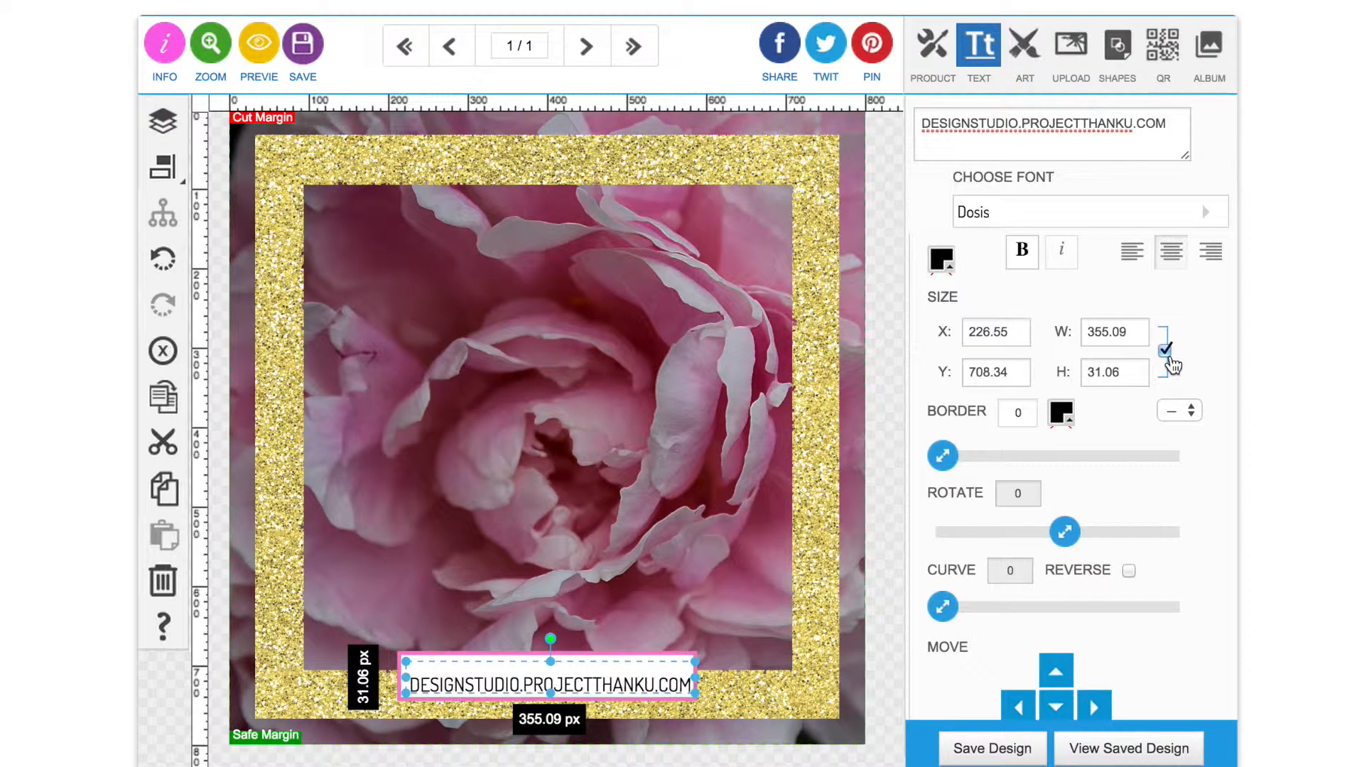
pyautogui.moveTo(698, 660); pyautogui.dragTo(628, 675)
pyautogui.click(1028, 256)
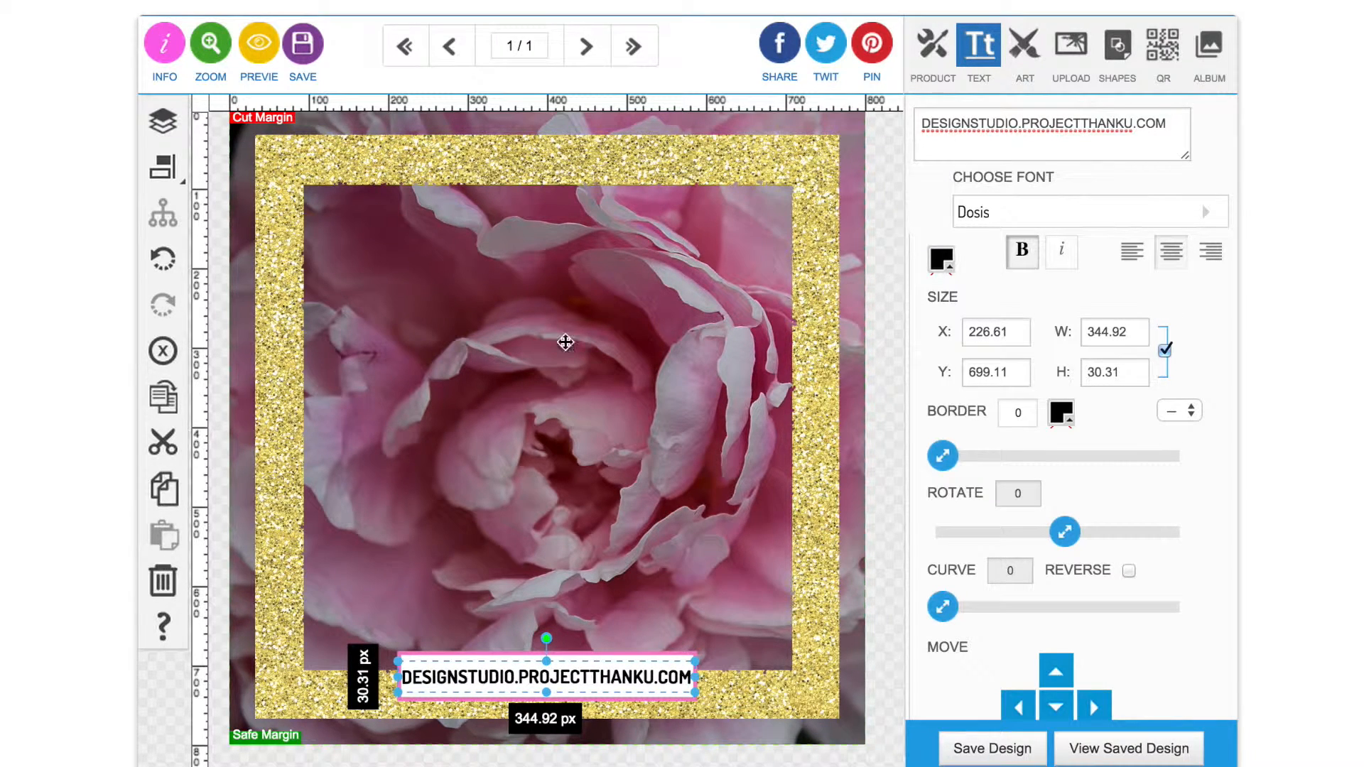
pyautogui.moveTo(699, 696); pyautogui.dragTo(707, 698)
# Centre the website text horizontally on the page and adjust its height to sit in the middle of the label box.
pyautogui.click(163, 165)
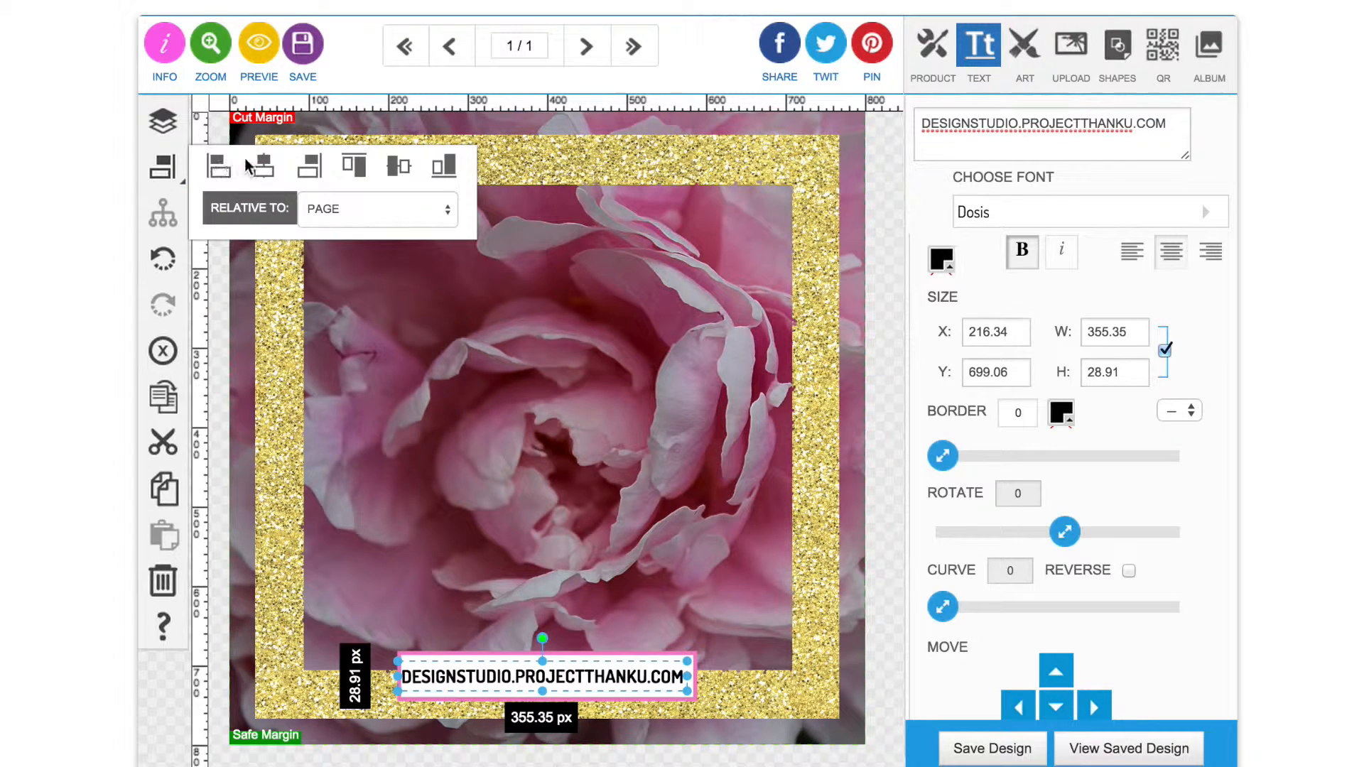
pyautogui.click(264, 166)
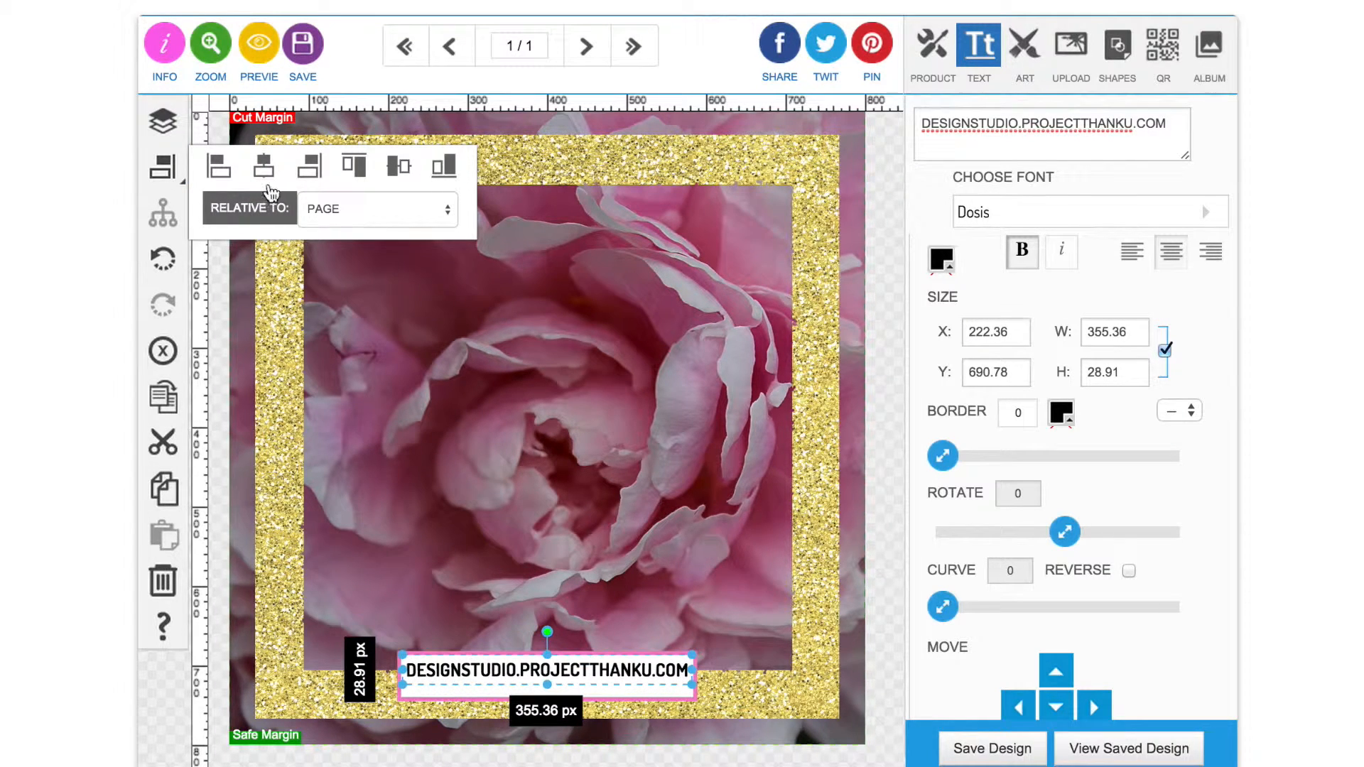
pyautogui.moveTo(522, 671); pyautogui.dragTo(522, 676)
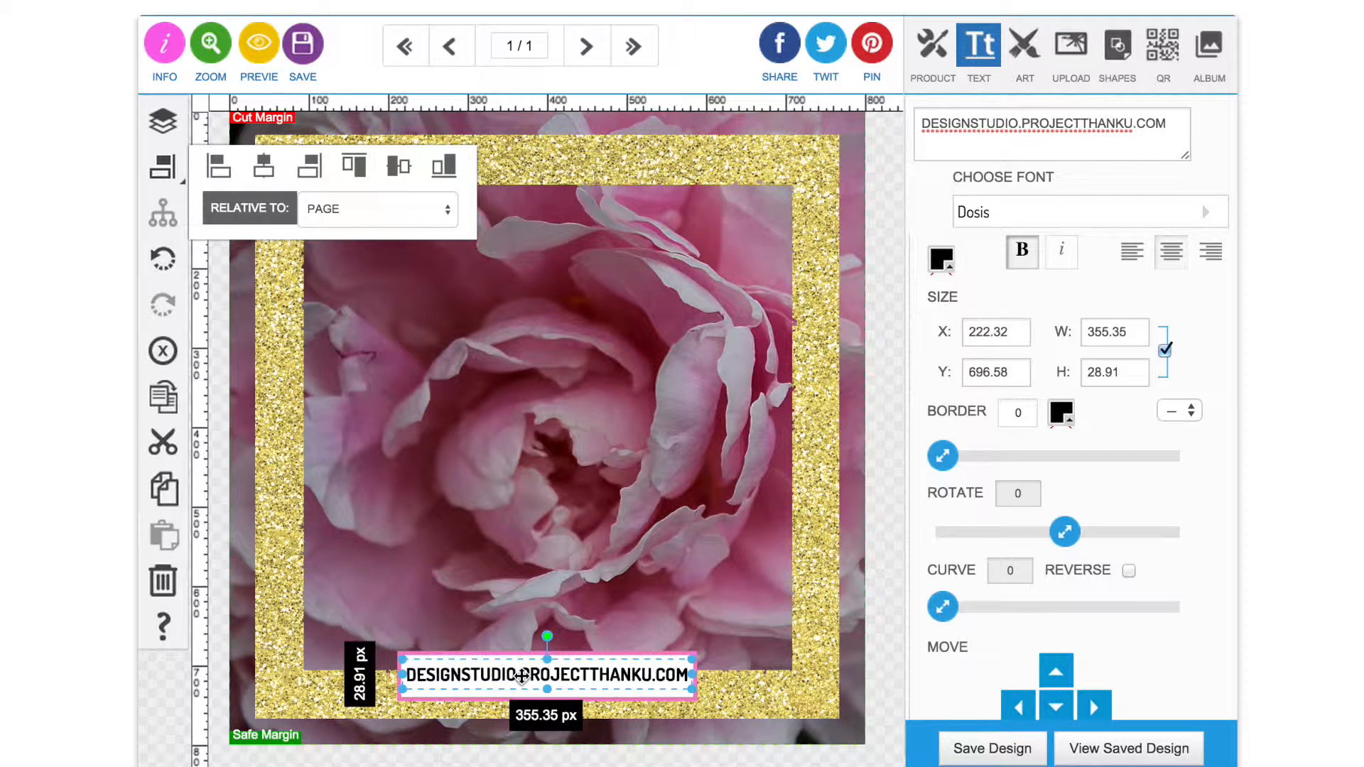
# Copy the hex code ef86c5 from the label box's border colour, leaving the border unchanged.
pyautogui.click(481, 654)
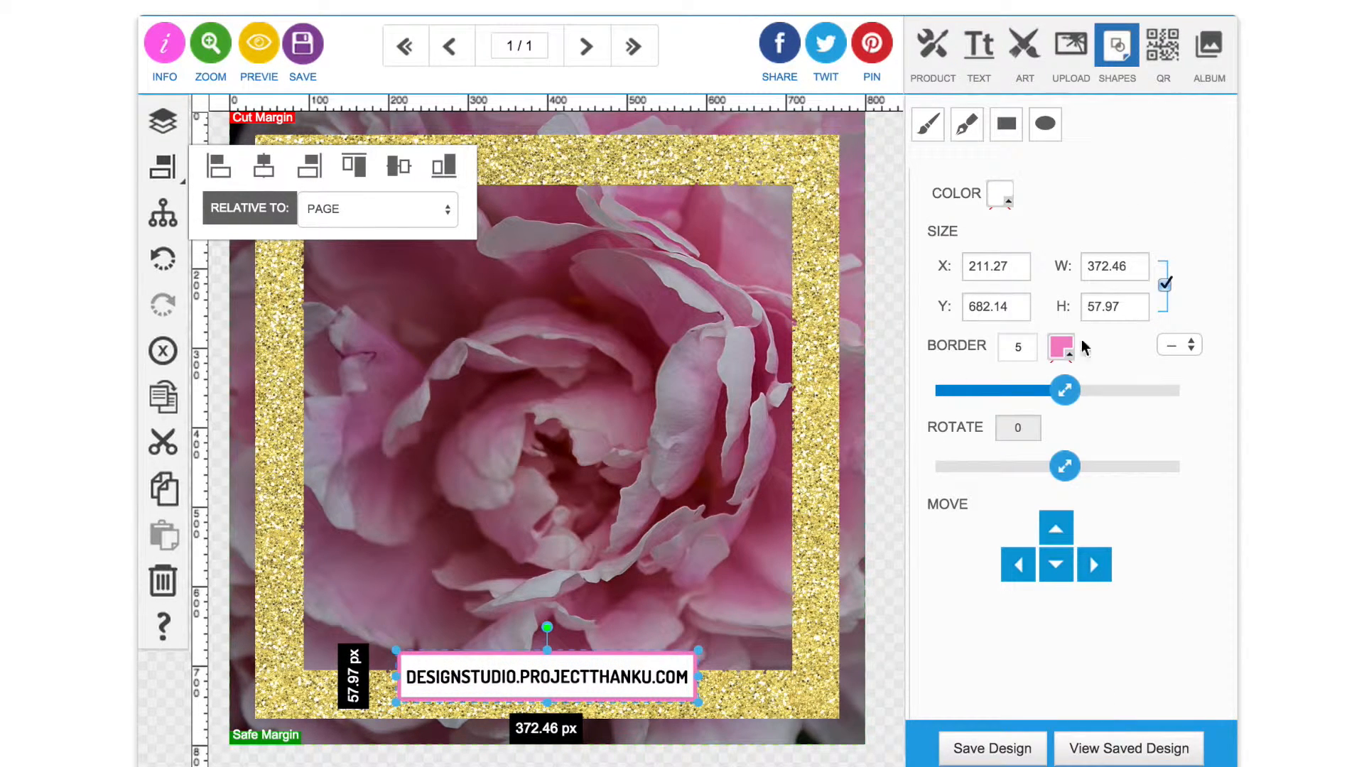
pyautogui.click(1061, 346)
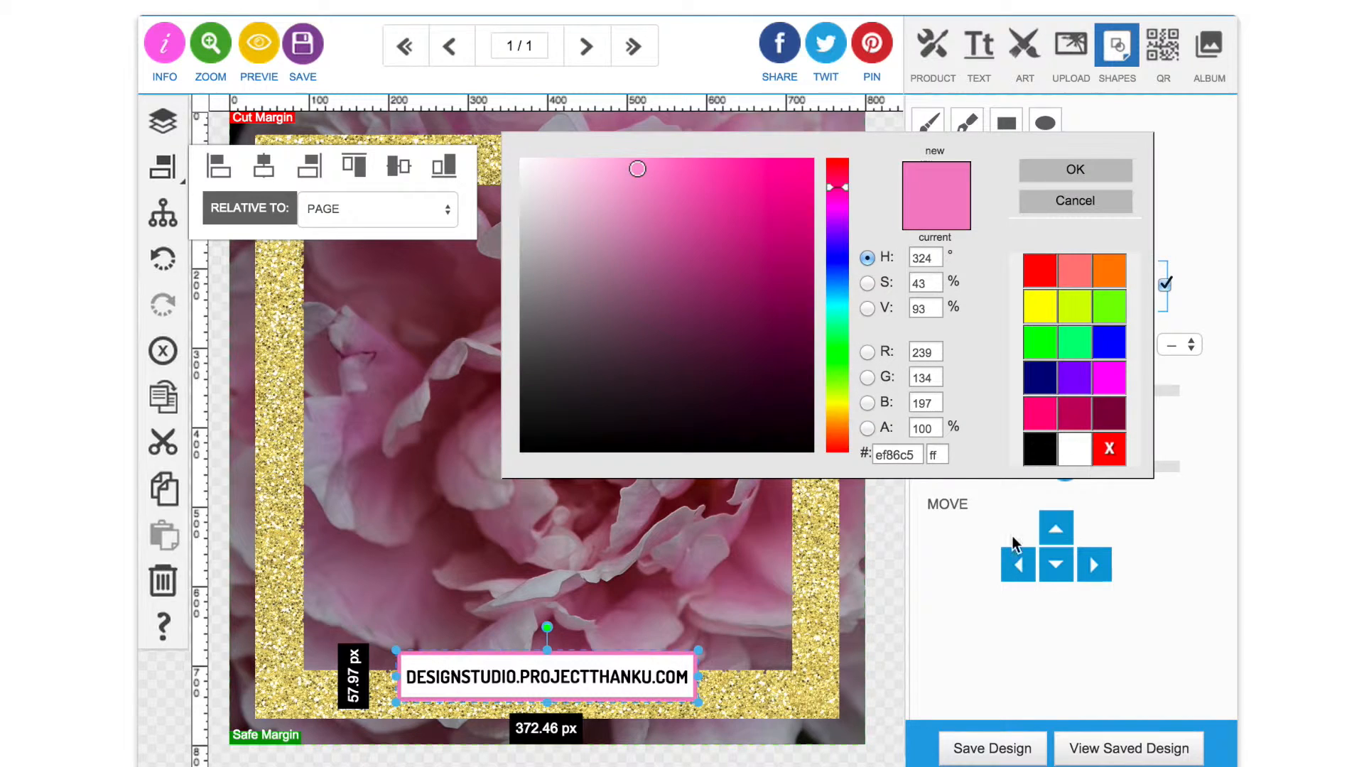
pyautogui.doubleClick(898, 455)
pyautogui.hotkey('ctrl', 'c')
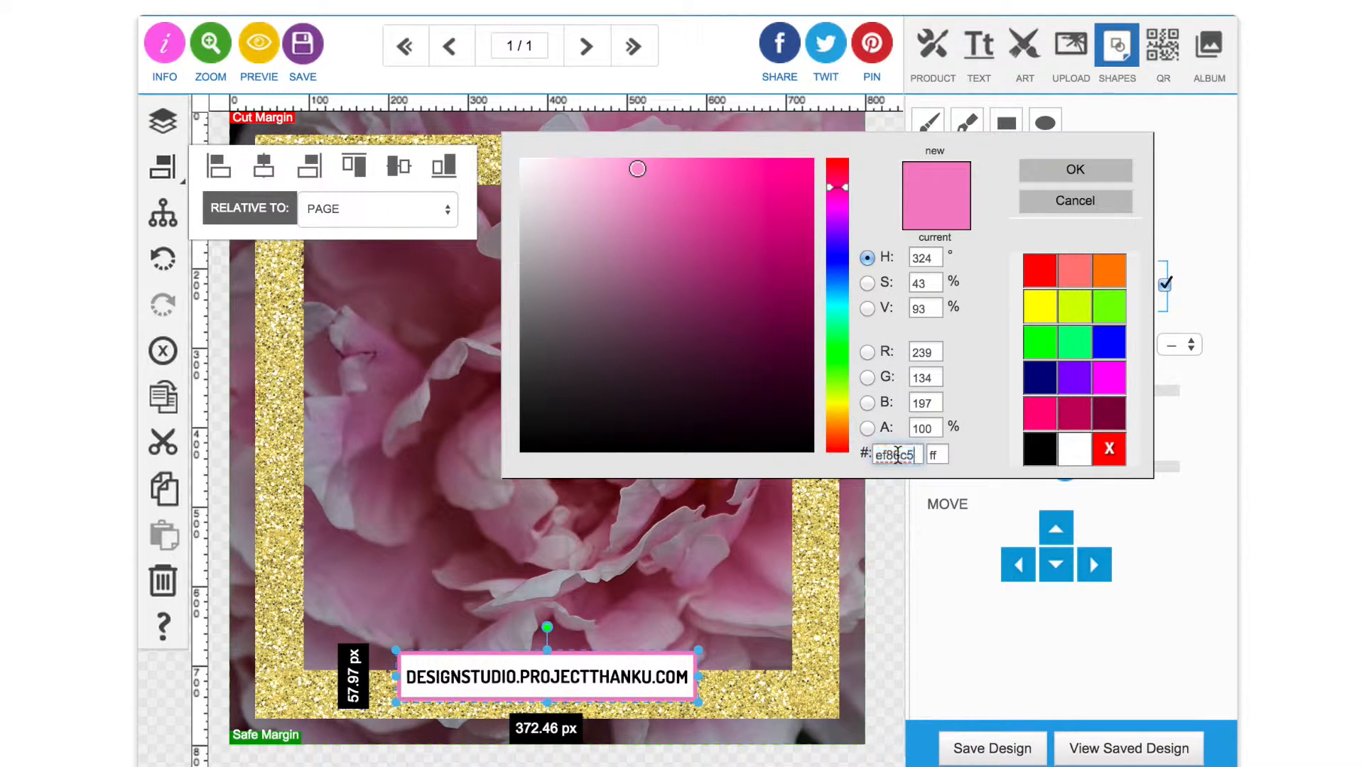
pyautogui.click(1087, 201)
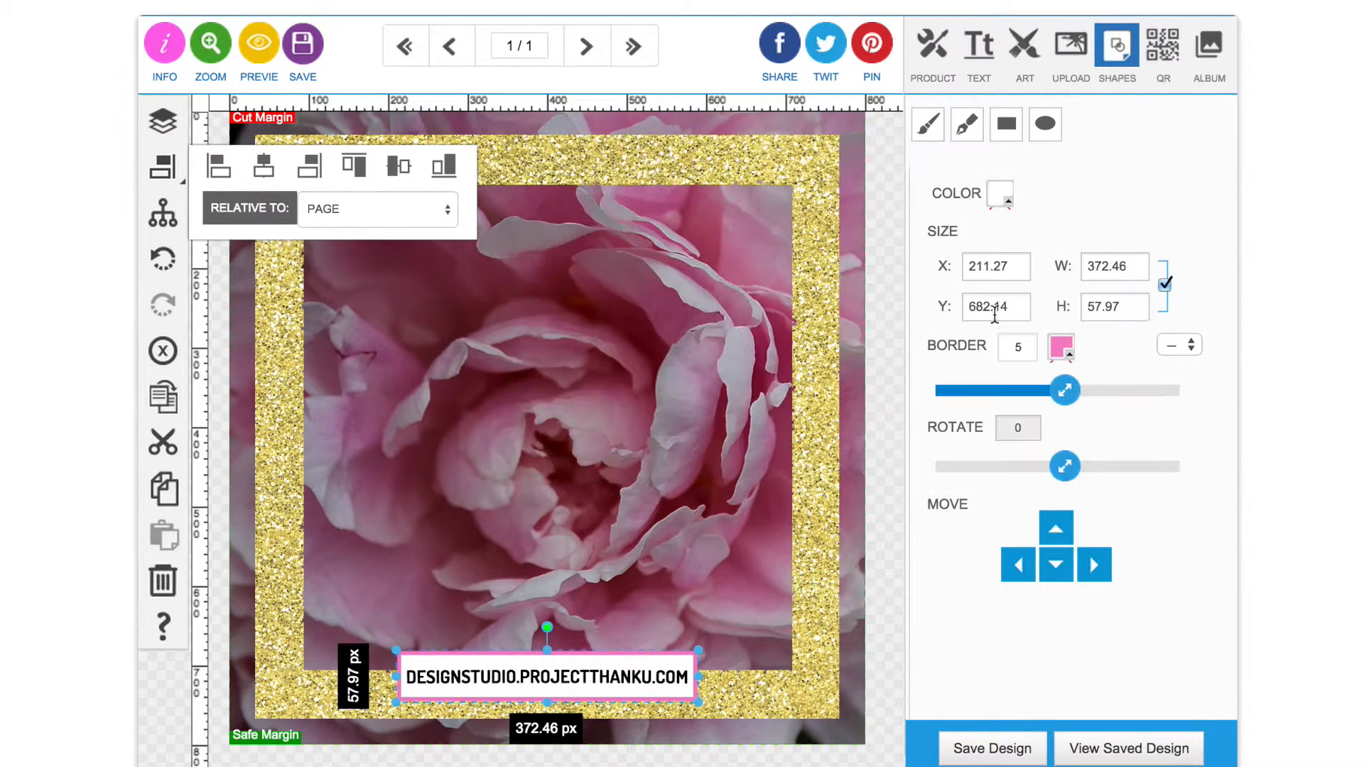
# Set the website text's colour to the copied pink ef86c5.
pyautogui.click(616, 676)
pyautogui.click(942, 258)
pyautogui.doubleClick(898, 454)
pyautogui.hotkey('ctrl', 'v')
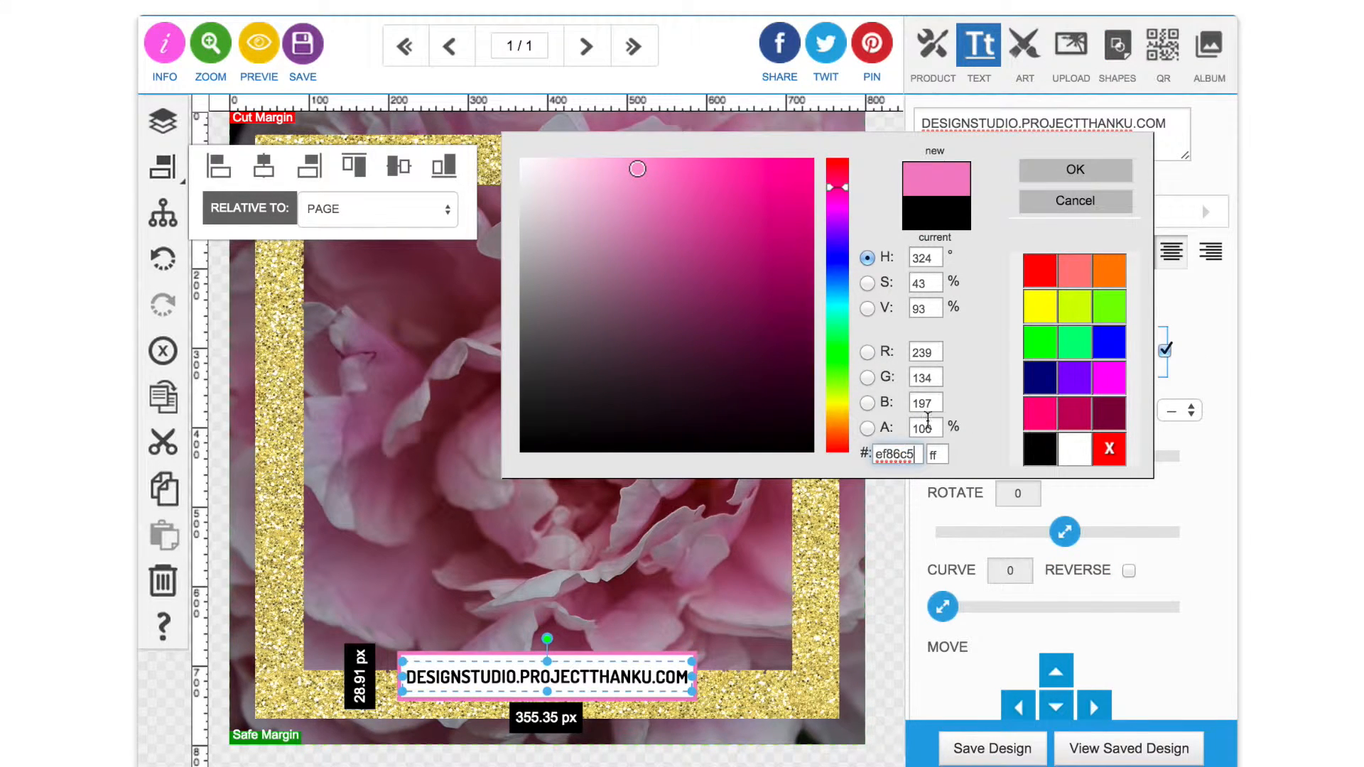
pyautogui.click(1077, 172)
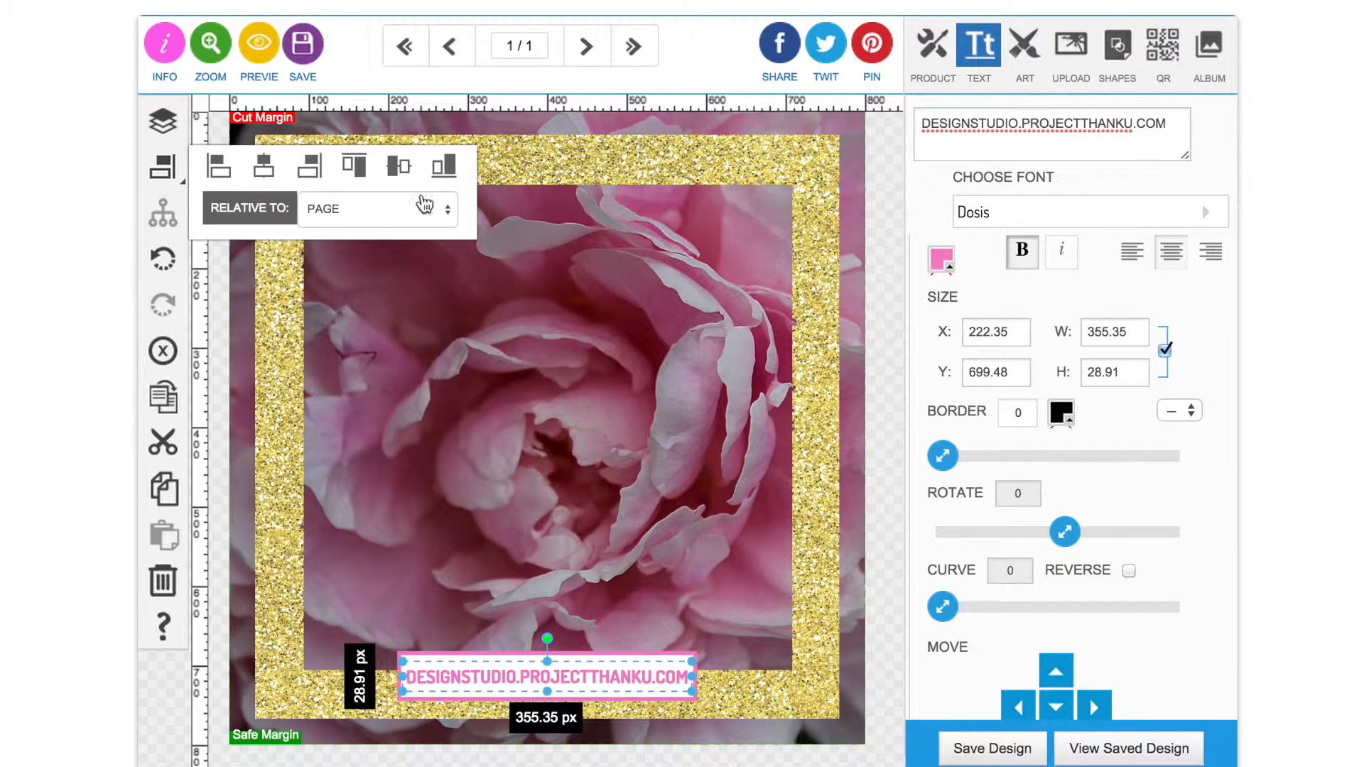
# Draw a solid circle about 522 px in diameter over the middle of the peony photo.
pyautogui.click(156, 123)
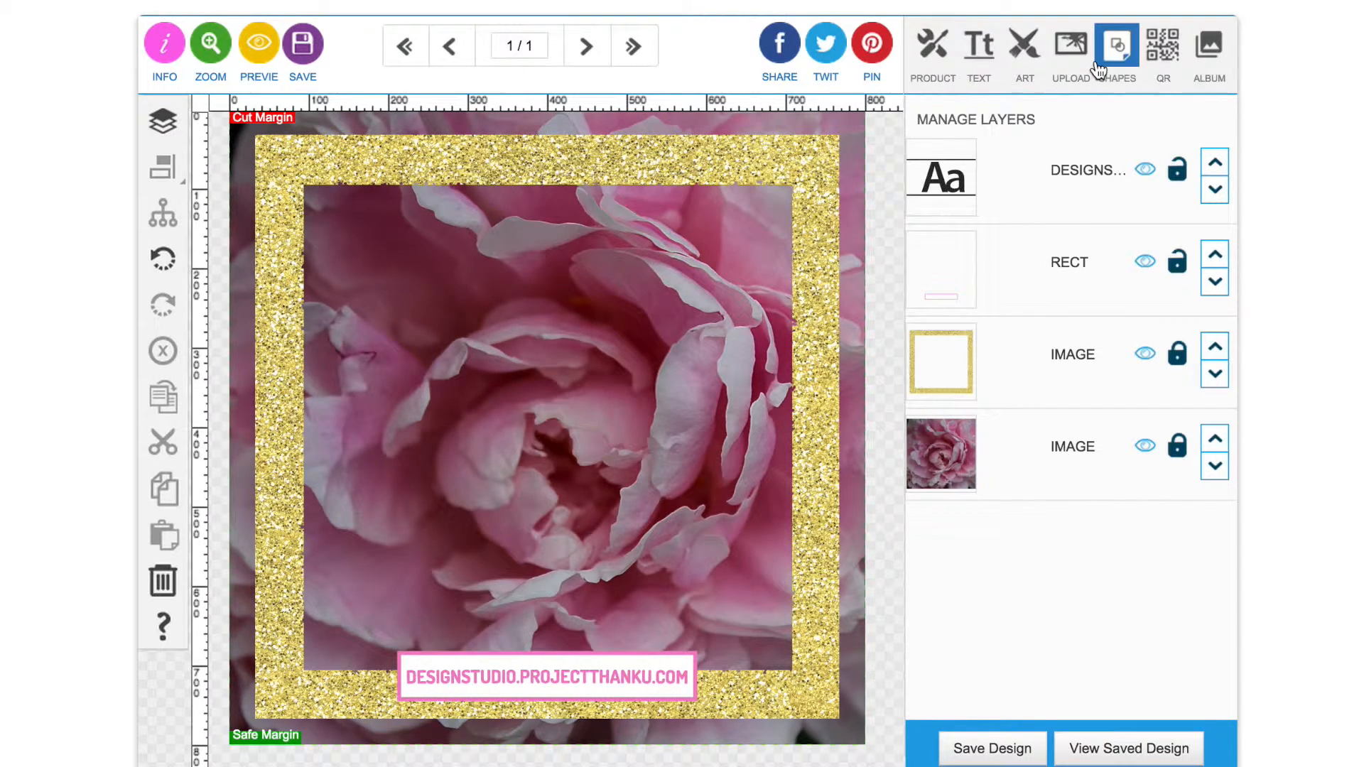
pyautogui.click(1119, 49)
pyautogui.click(1046, 127)
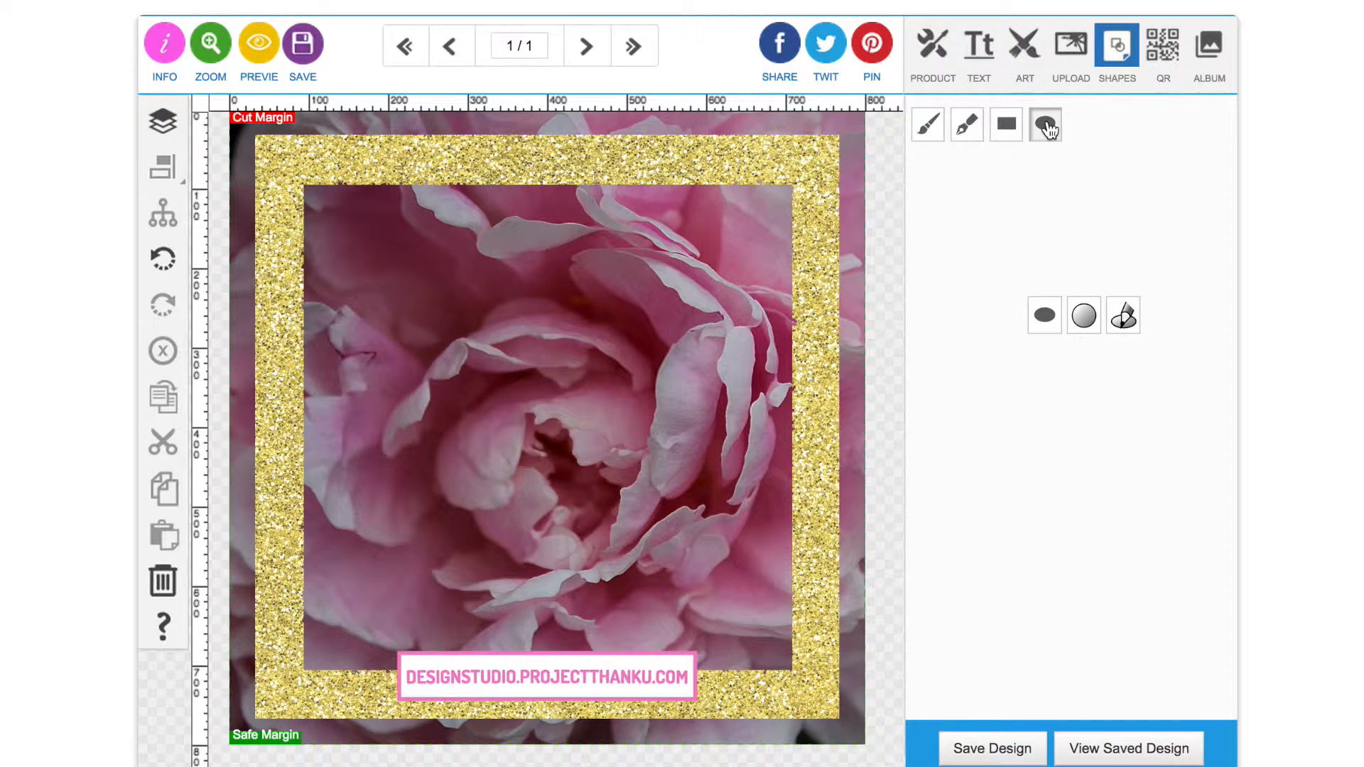
pyautogui.click(1045, 318)
pyautogui.moveTo(408, 252); pyautogui.dragTo(615, 419)
pyautogui.moveTo(463, 310); pyautogui.dragTo(615, 488)
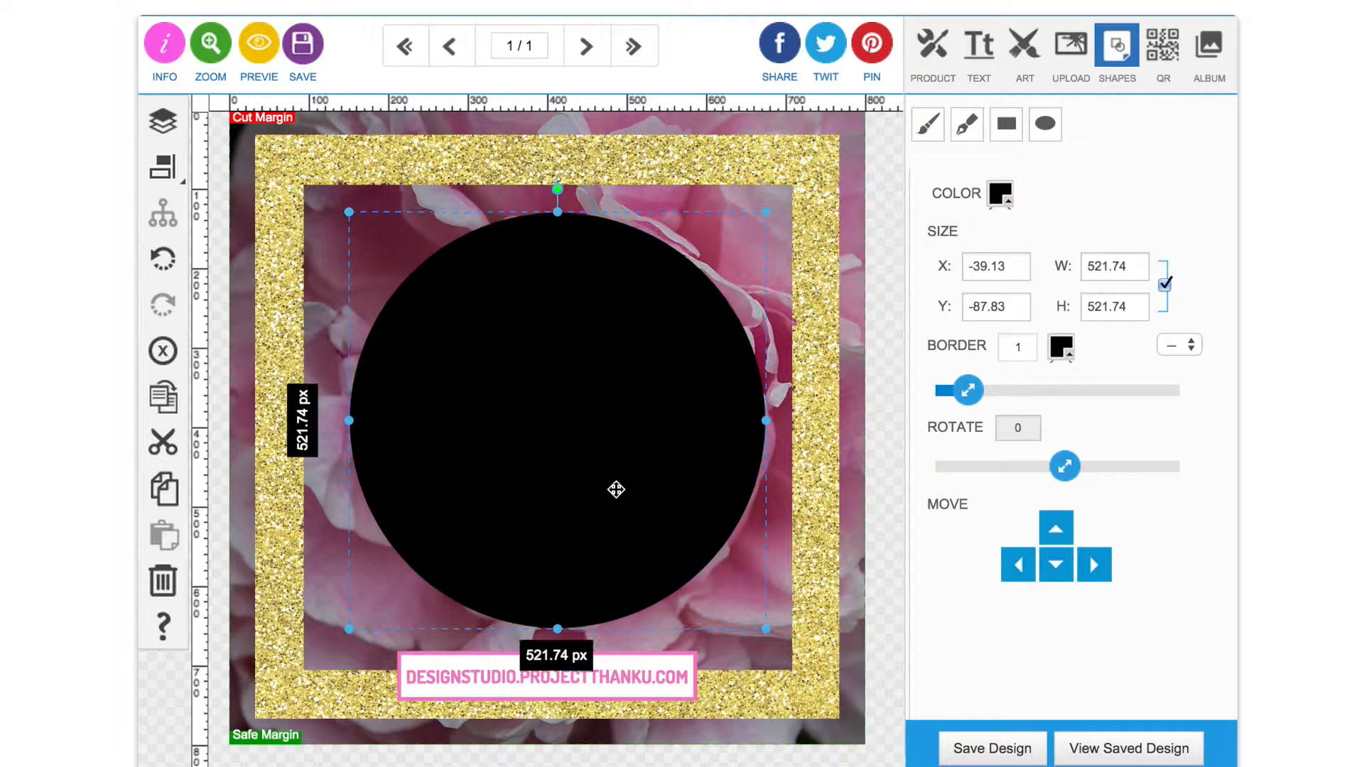
# Centre the circle horizontally and vertically on the page.
pyautogui.click(165, 169)
pyautogui.click(263, 166)
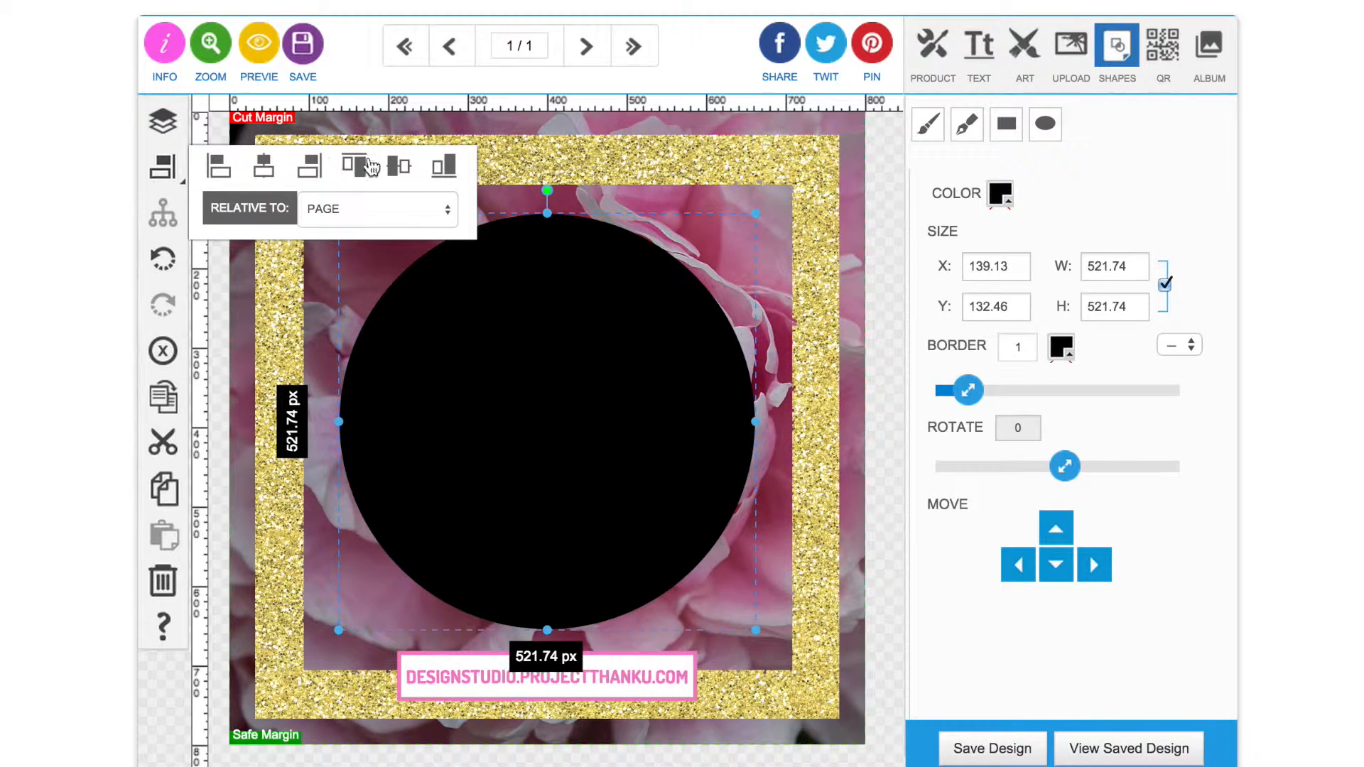
pyautogui.click(399, 166)
# Fill the circle with pink ef86c5 and set its border width to 0.
pyautogui.click(162, 121)
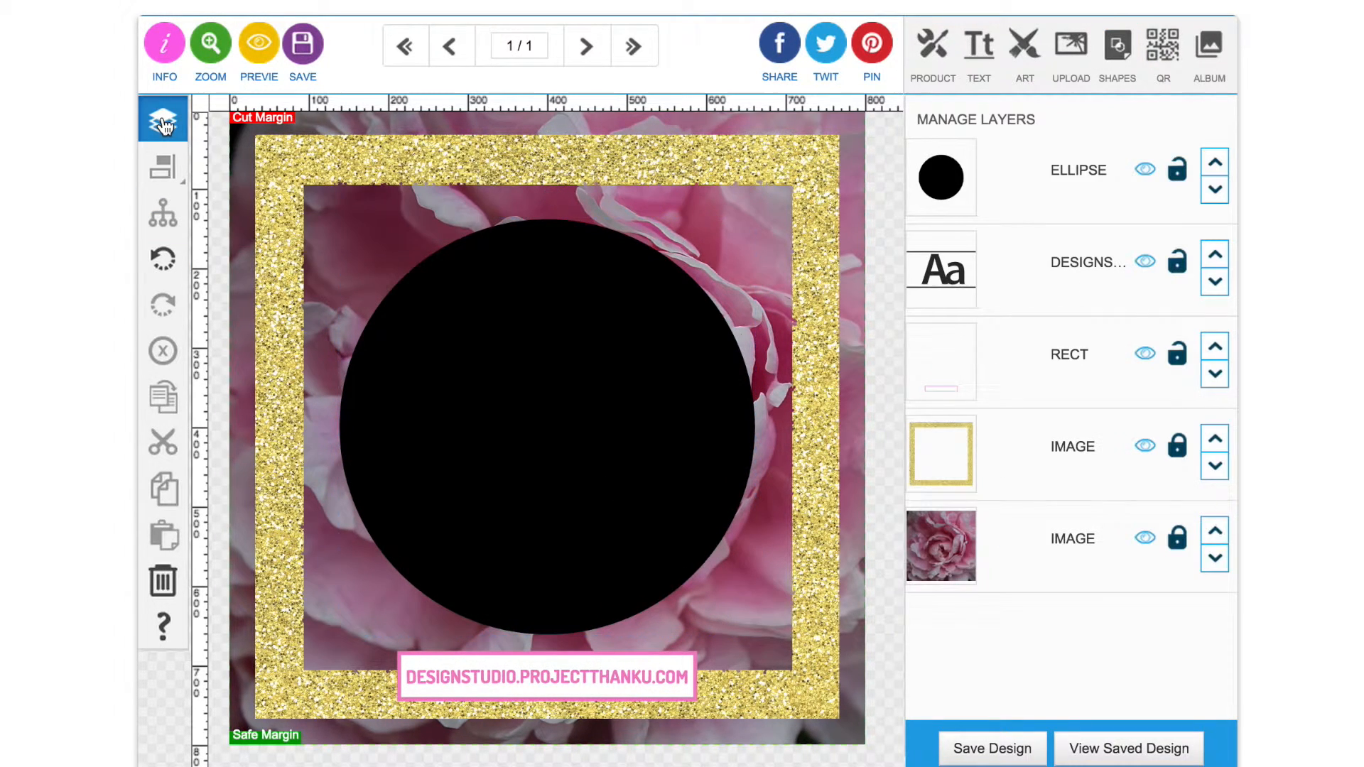
pyautogui.click(1030, 176)
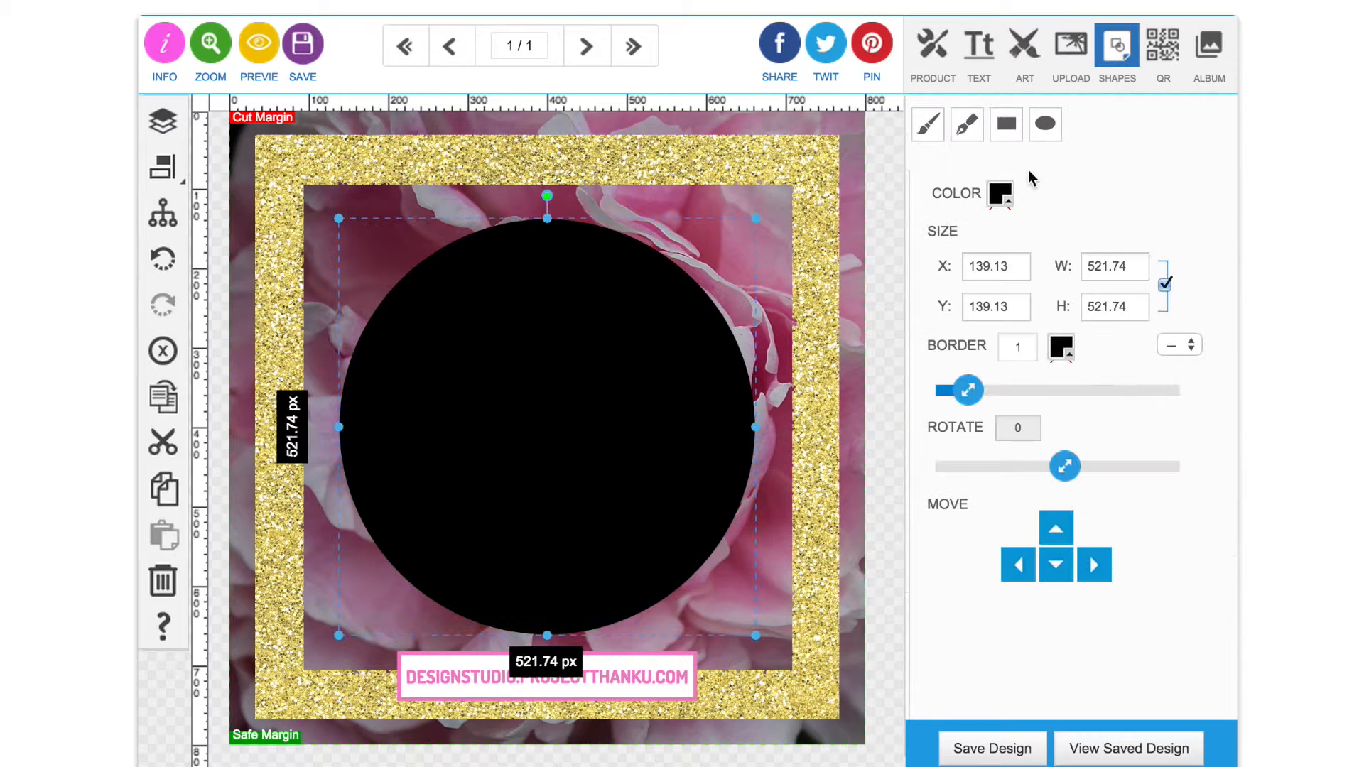
pyautogui.click(1001, 194)
pyautogui.doubleClick(899, 455)
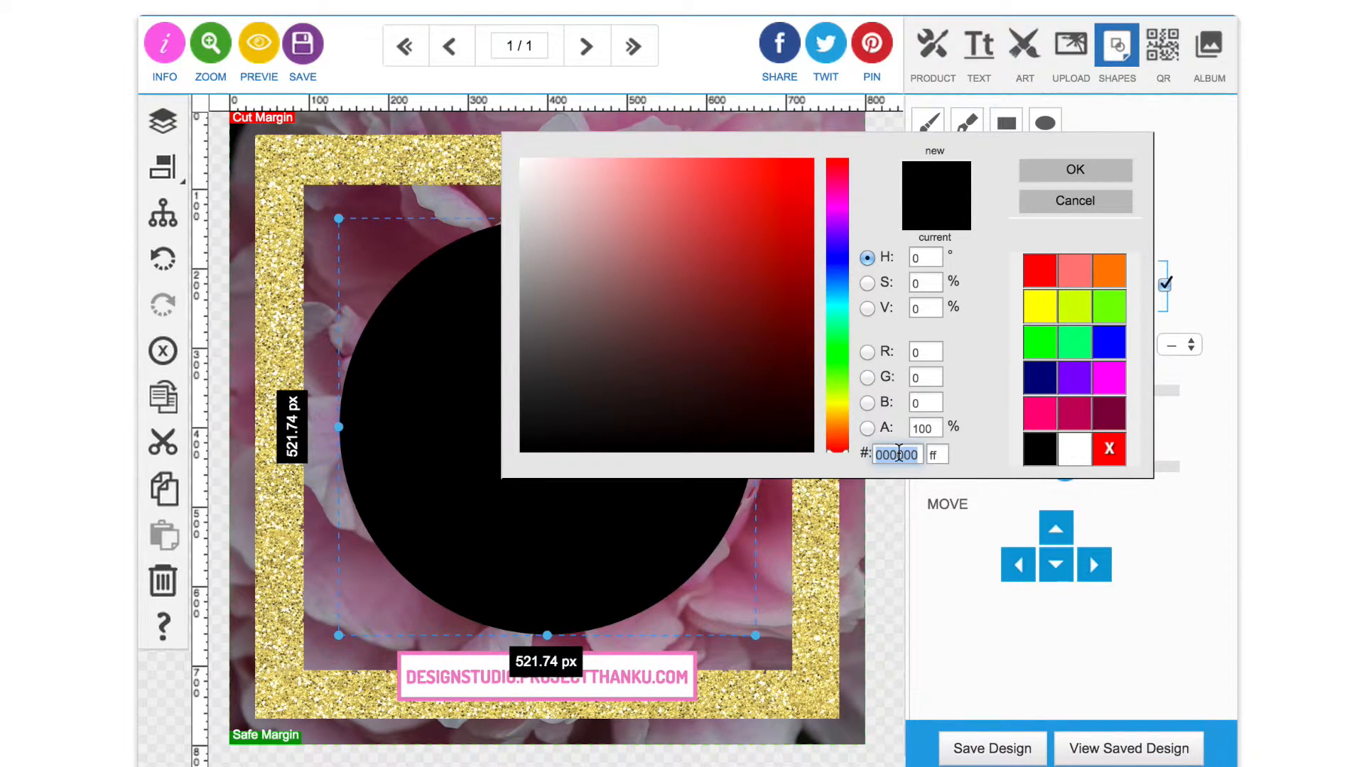
pyautogui.hotkey('ctrl', 'v')
pyautogui.click(1063, 169)
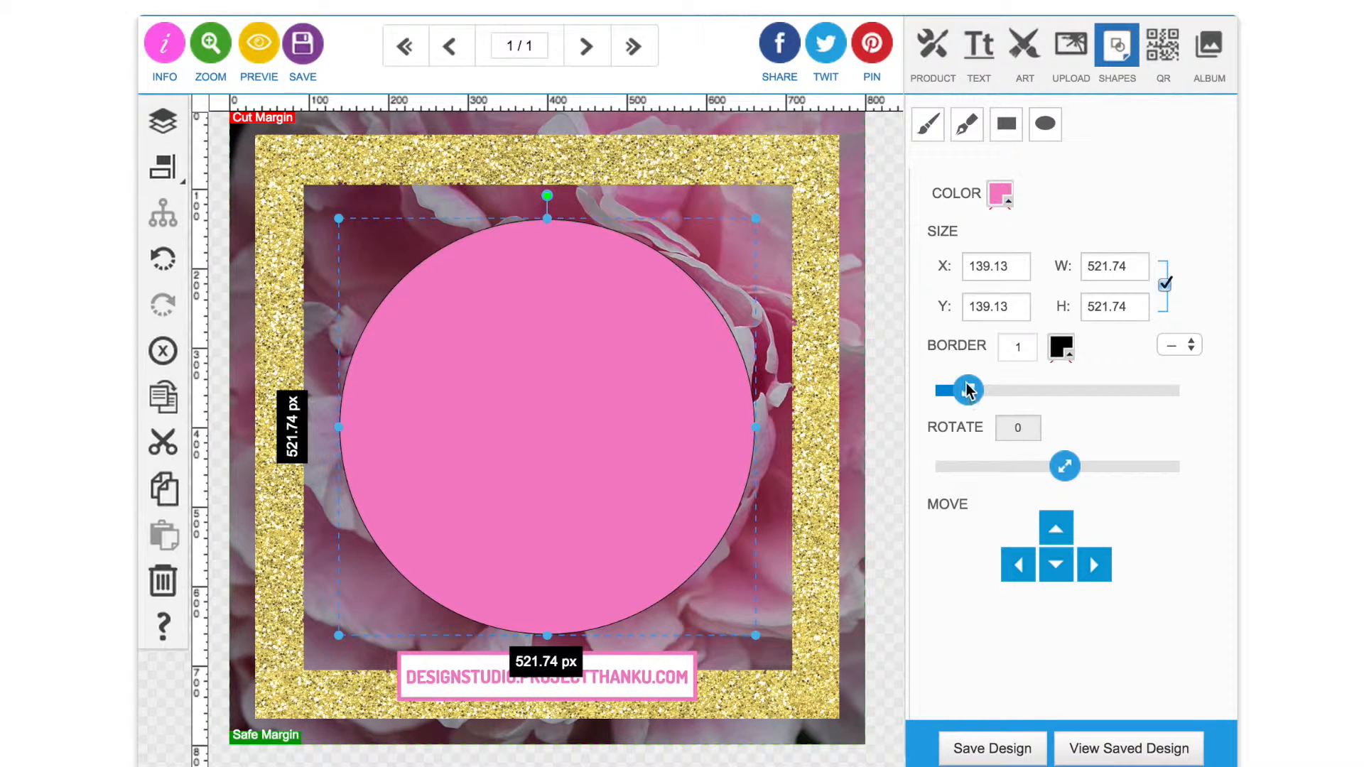
pyautogui.moveTo(939, 390); pyautogui.dragTo(868, 389)
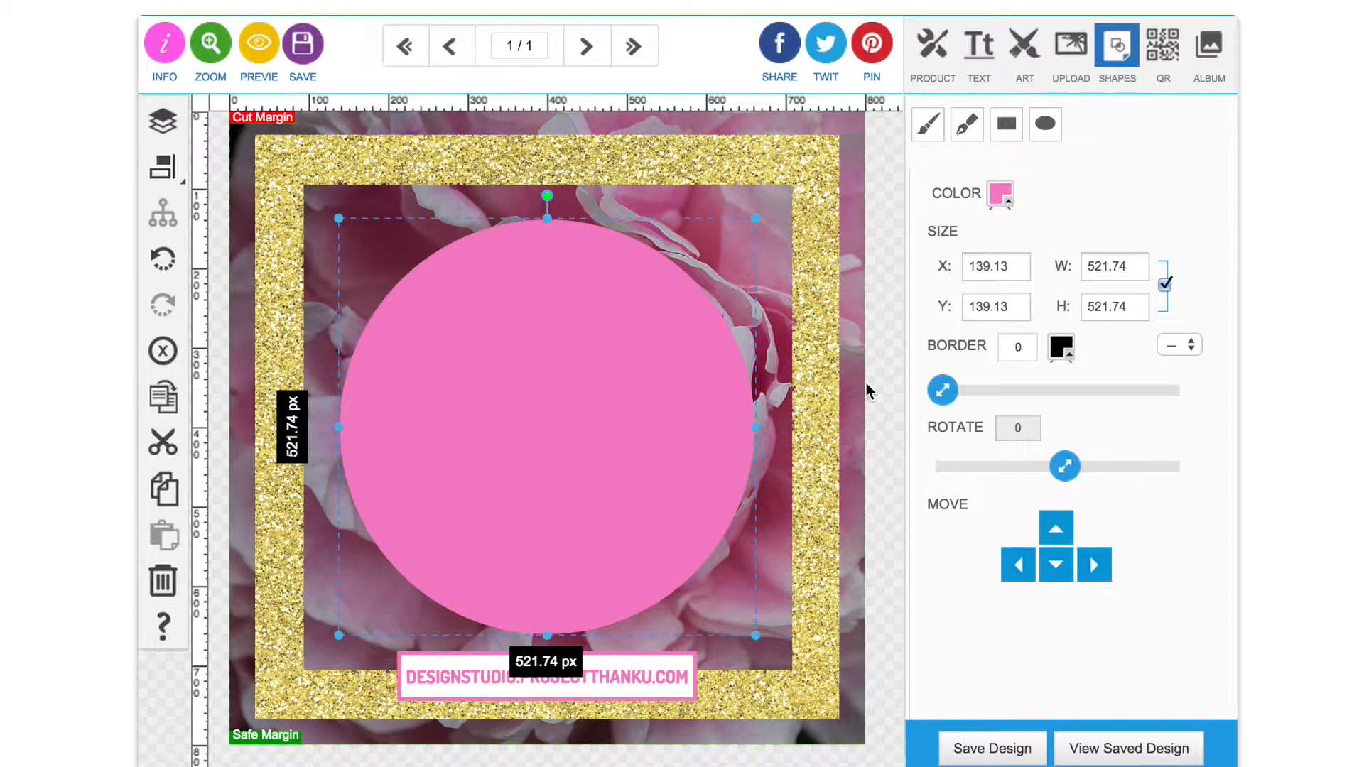
# Set the opacity of the circle's pink fill to 85%.
pyautogui.click(1001, 196)
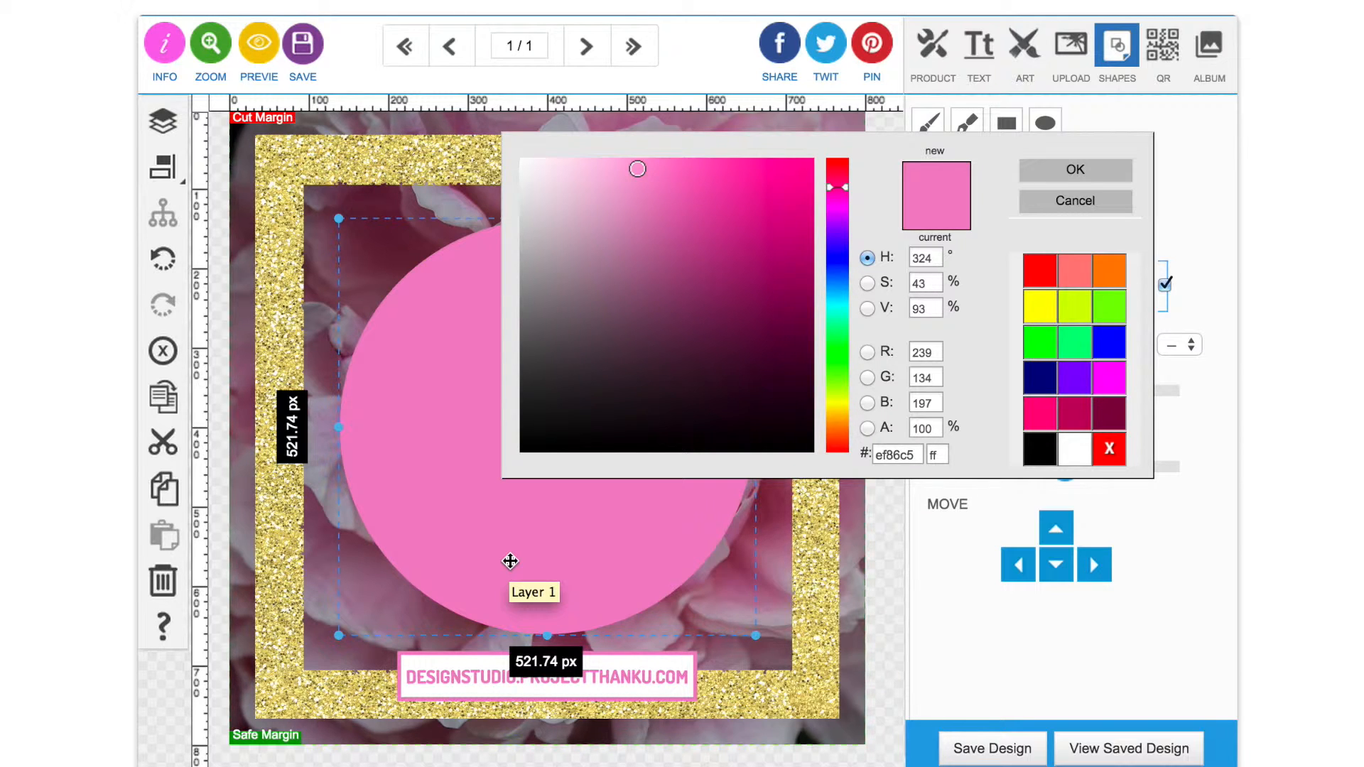
pyautogui.doubleClick(926, 429)
pyautogui.write('85')
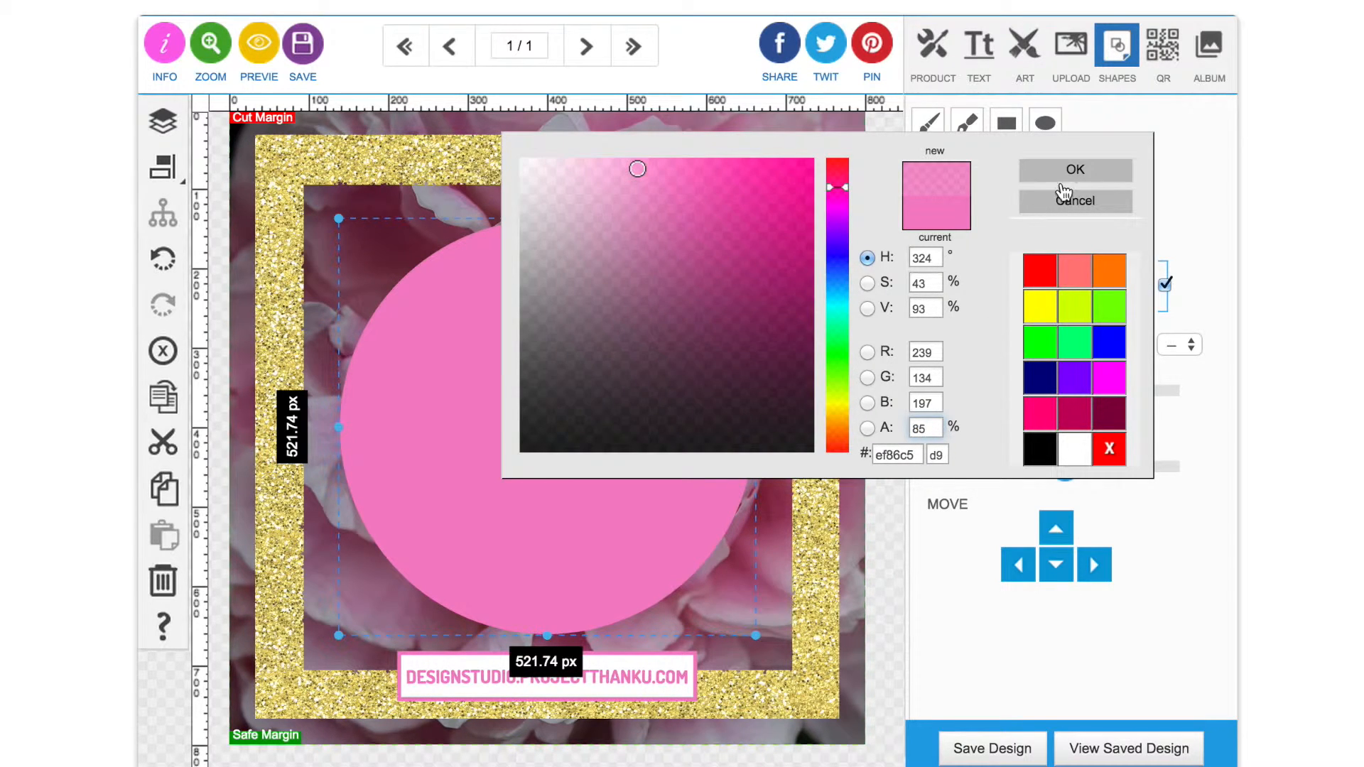
pyautogui.click(1068, 174)
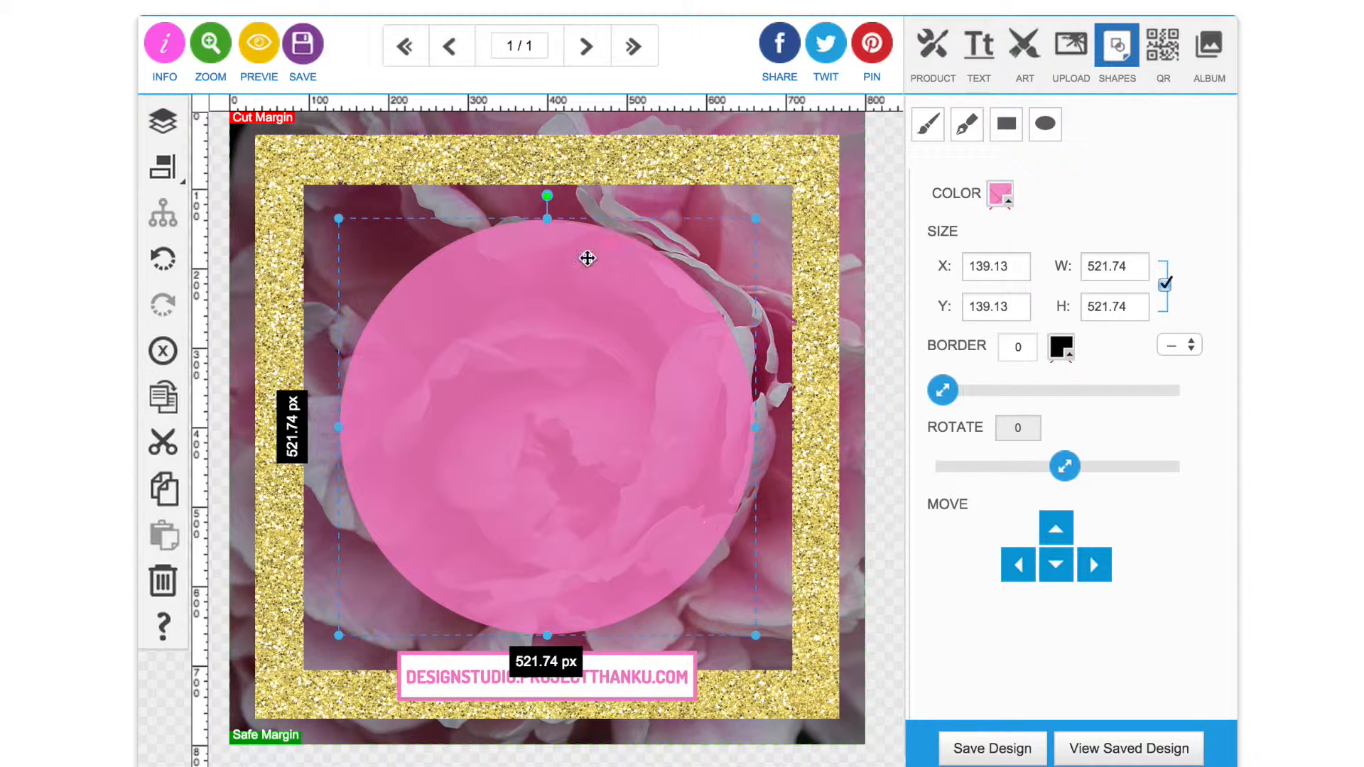
# Duplicate the semi-transparent pink circle.
pyautogui.click(893, 364)
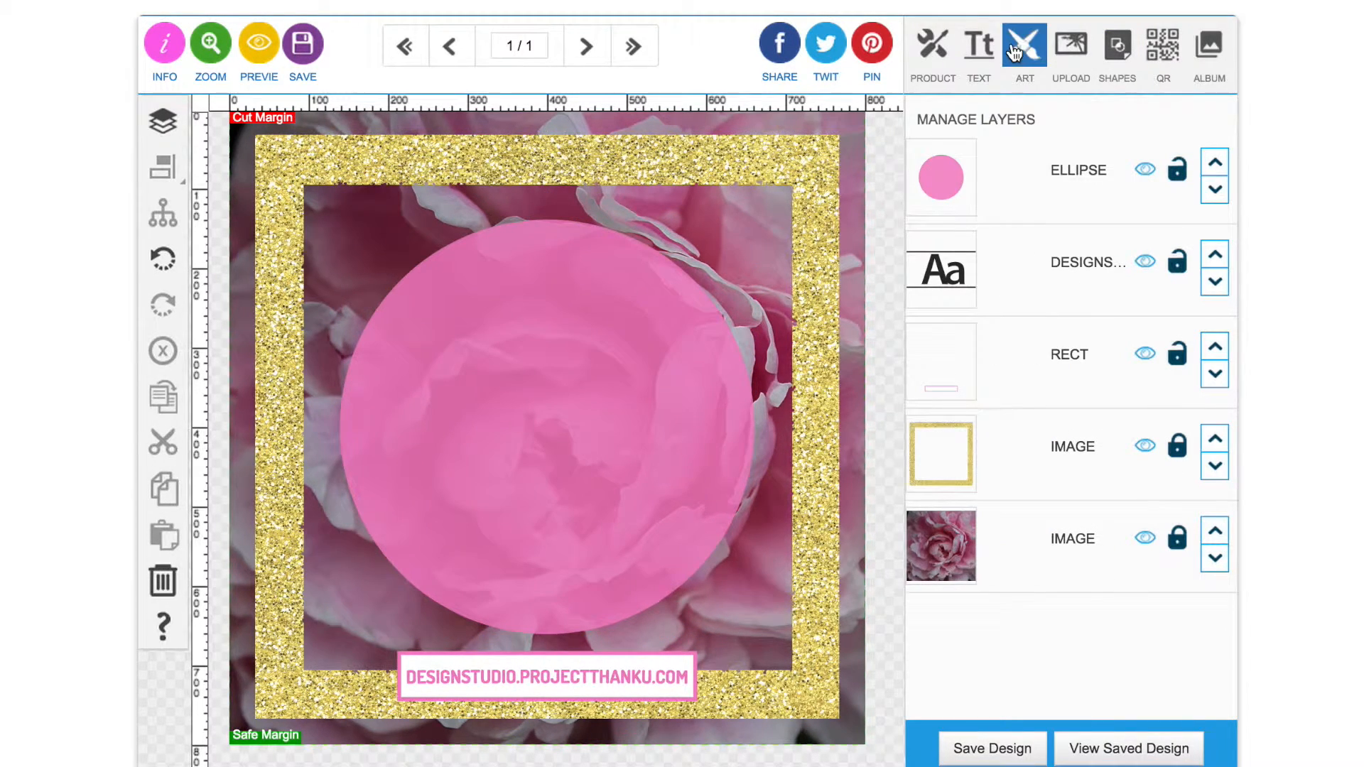
pyautogui.click(603, 372)
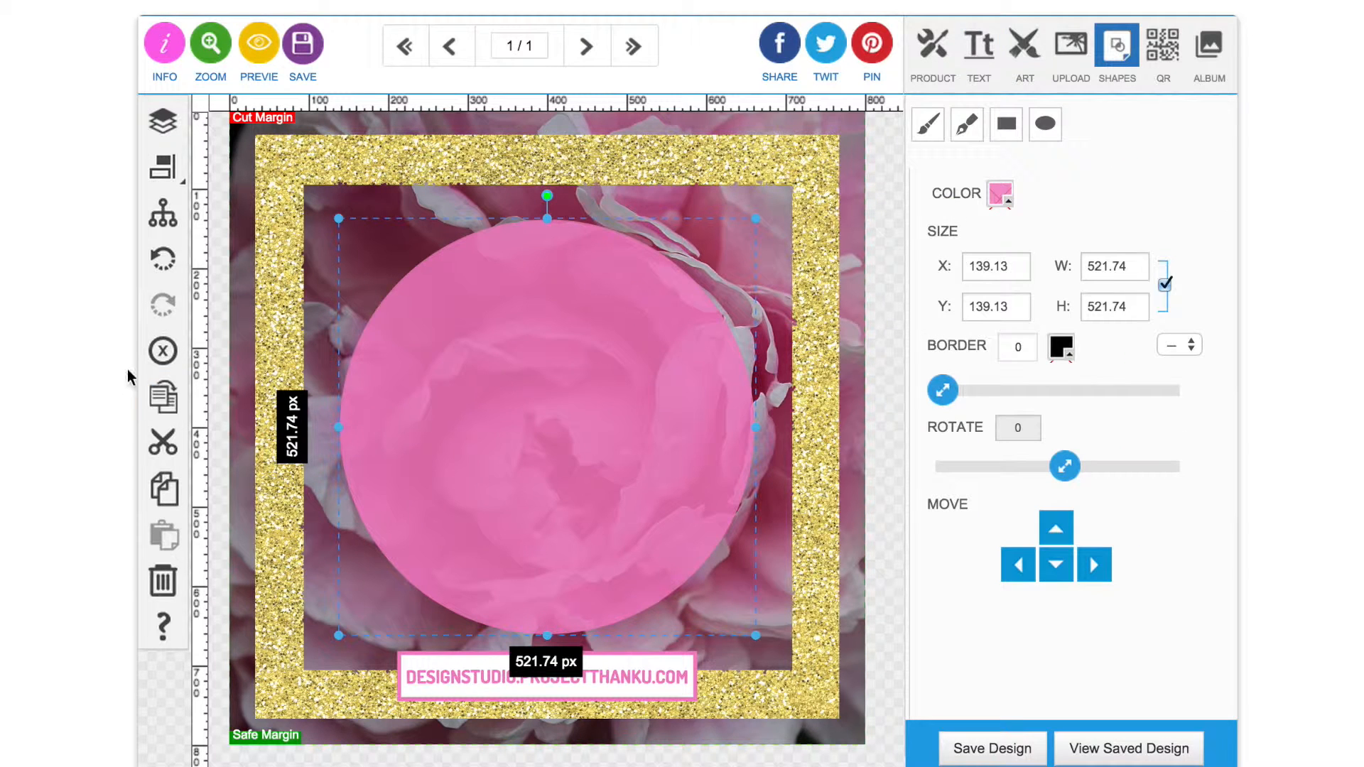
pyautogui.click(163, 396)
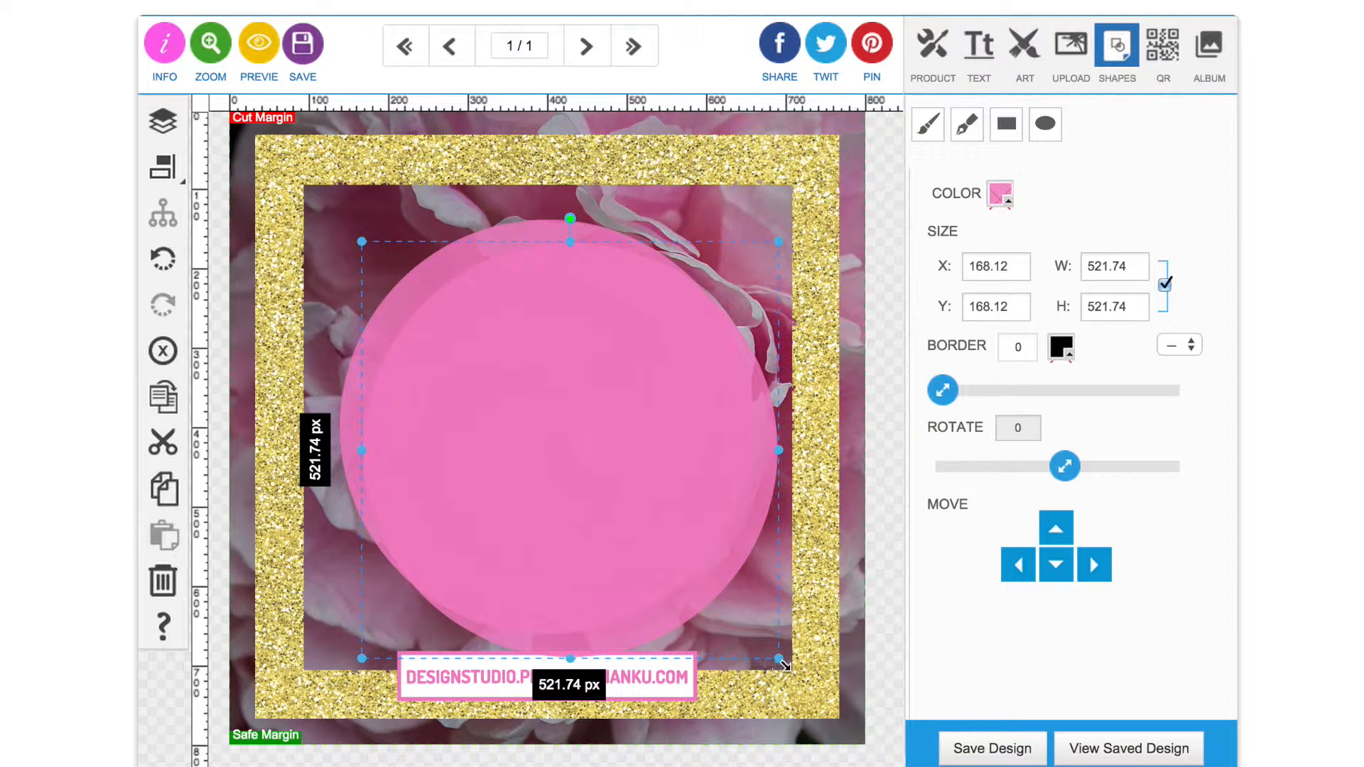
# Shrink the duplicated circle proportionally to about 497 px and remove its fill colour.
pyautogui.moveTo(782, 664); pyautogui.dragTo(763, 648)
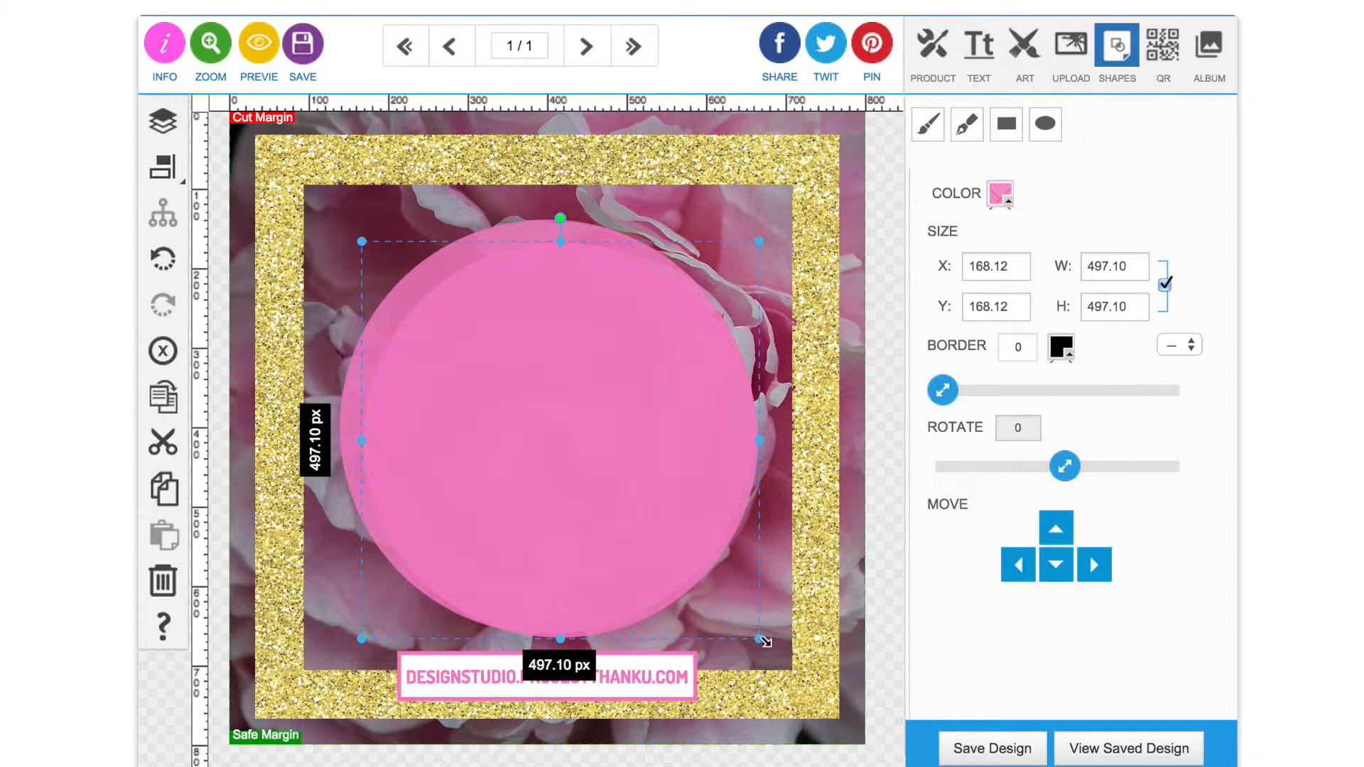
pyautogui.click(995, 202)
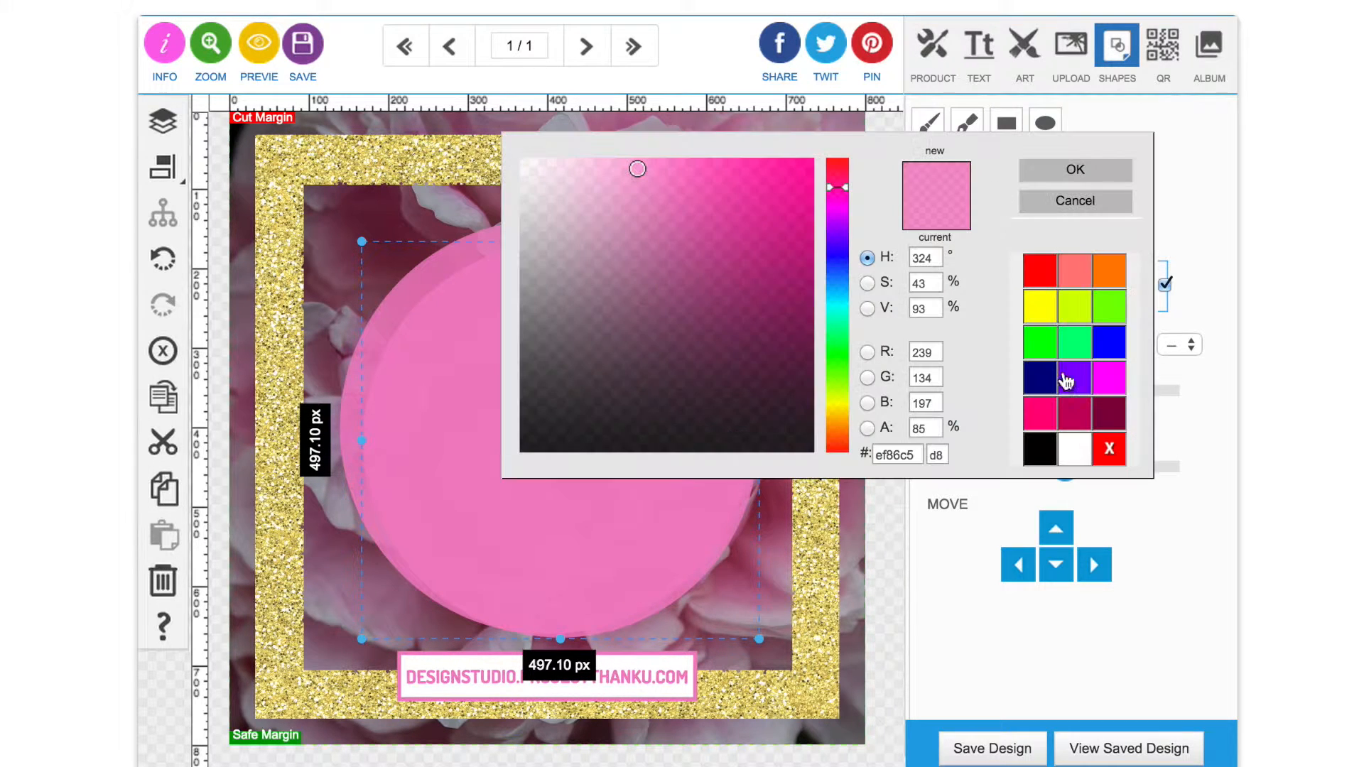
pyautogui.click(1110, 452)
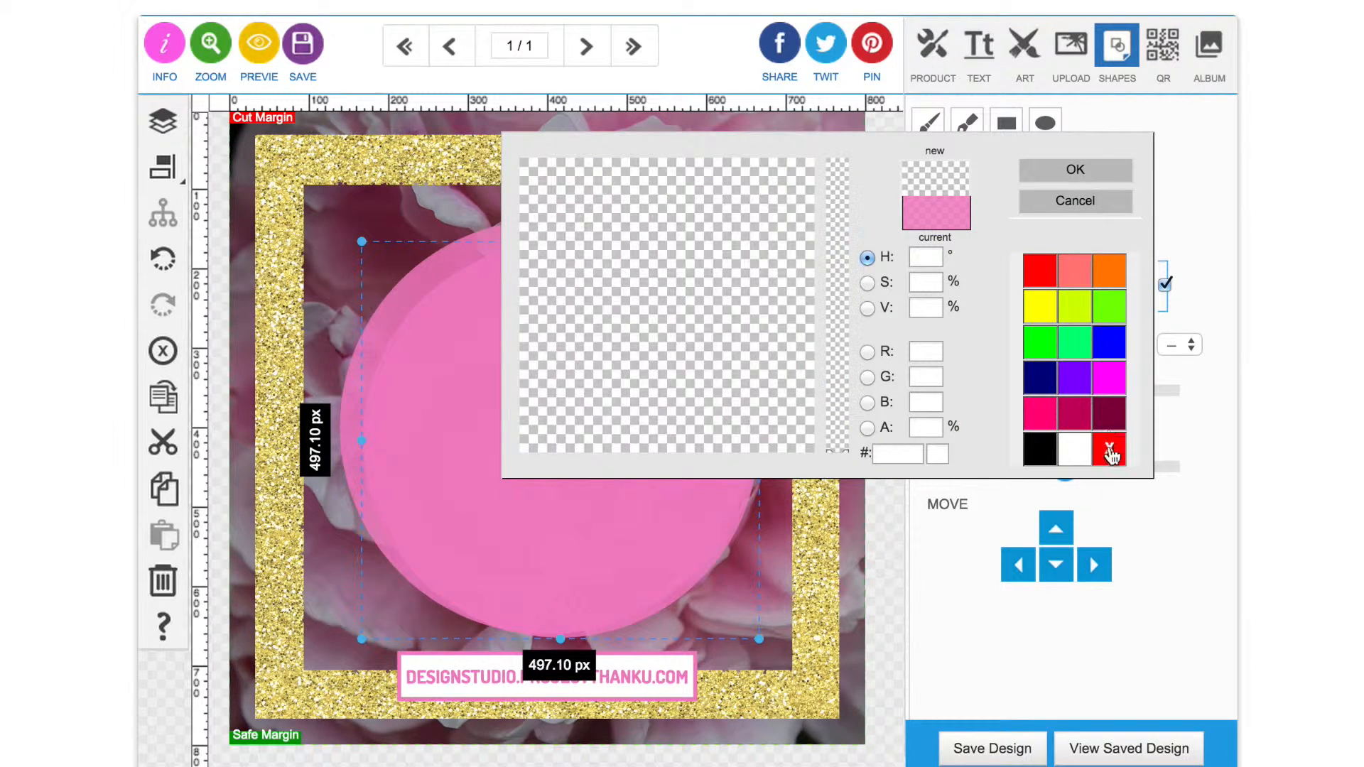
pyautogui.click(1079, 169)
# Give the unfilled circle a white ffffff border with a width of 2.
pyautogui.click(1063, 351)
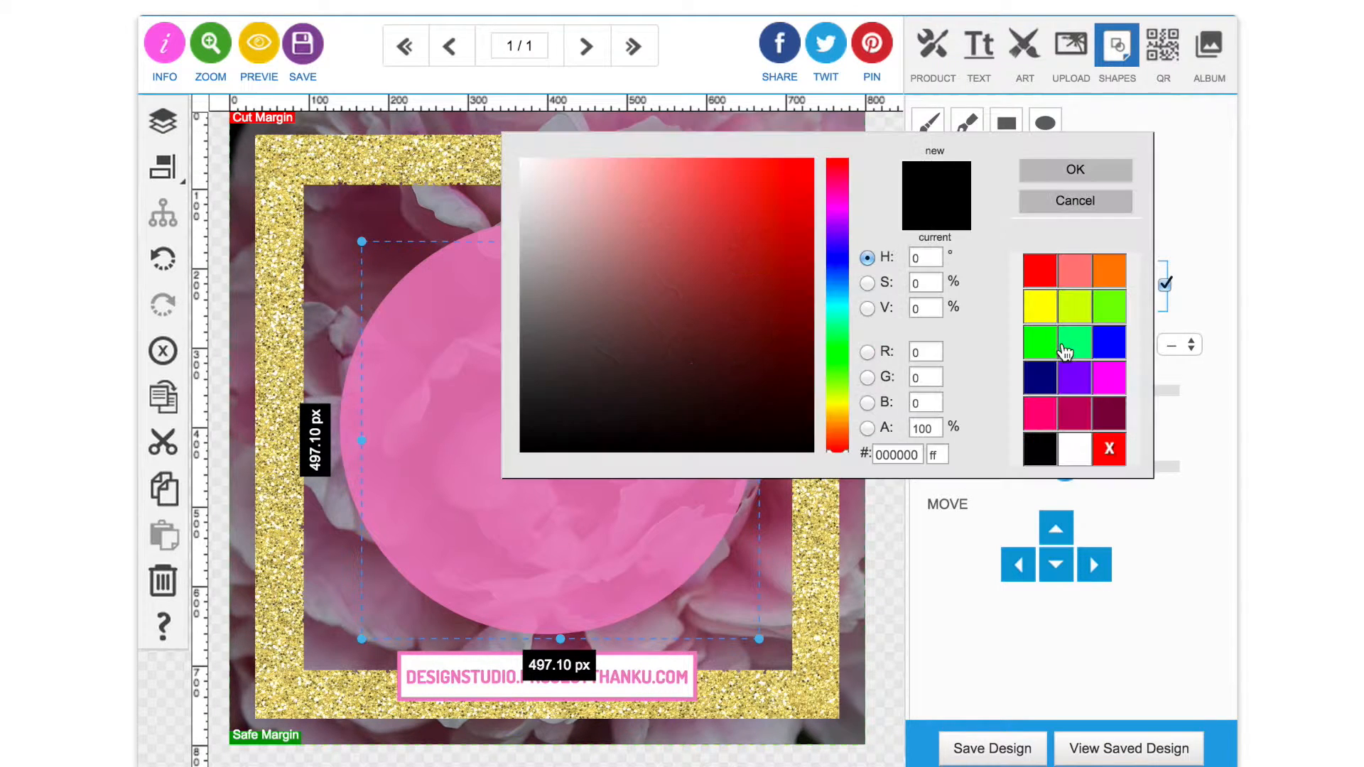
pyautogui.click(1077, 459)
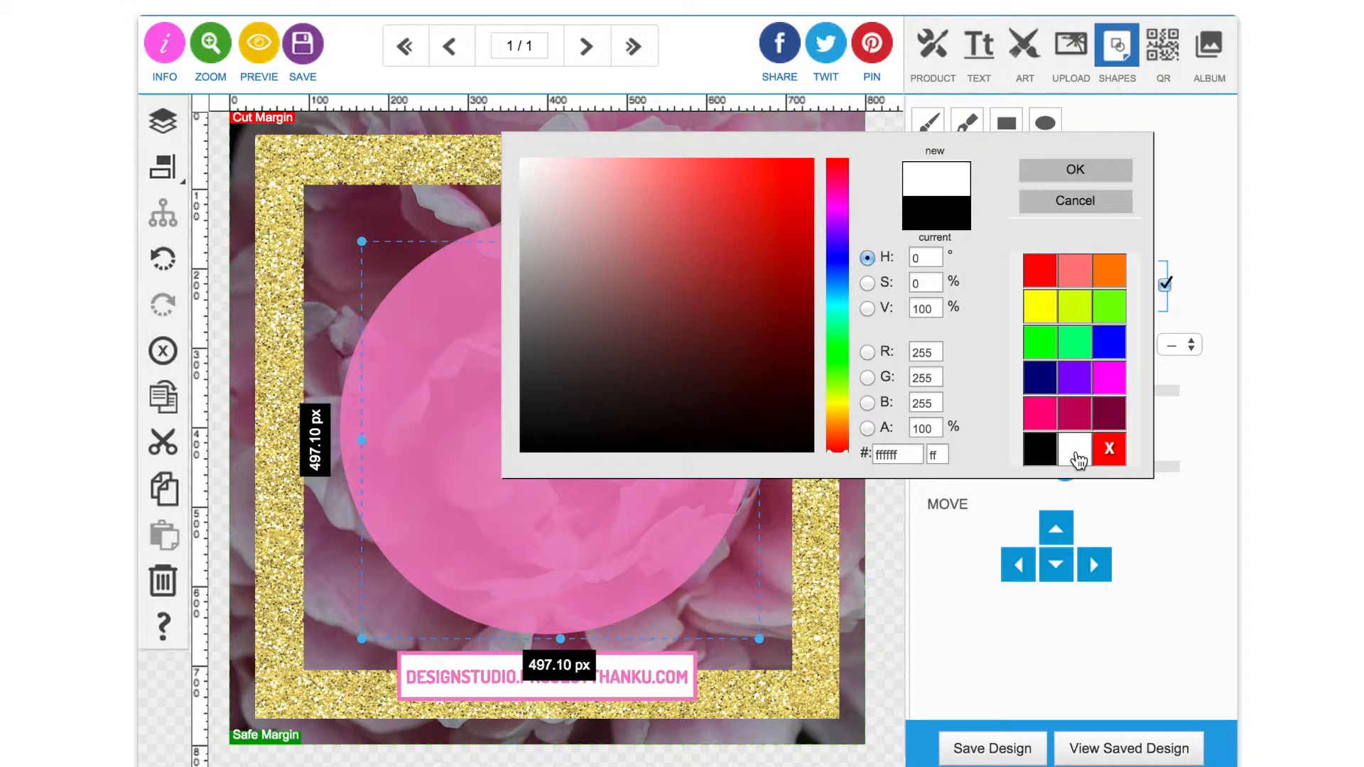
pyautogui.click(1074, 170)
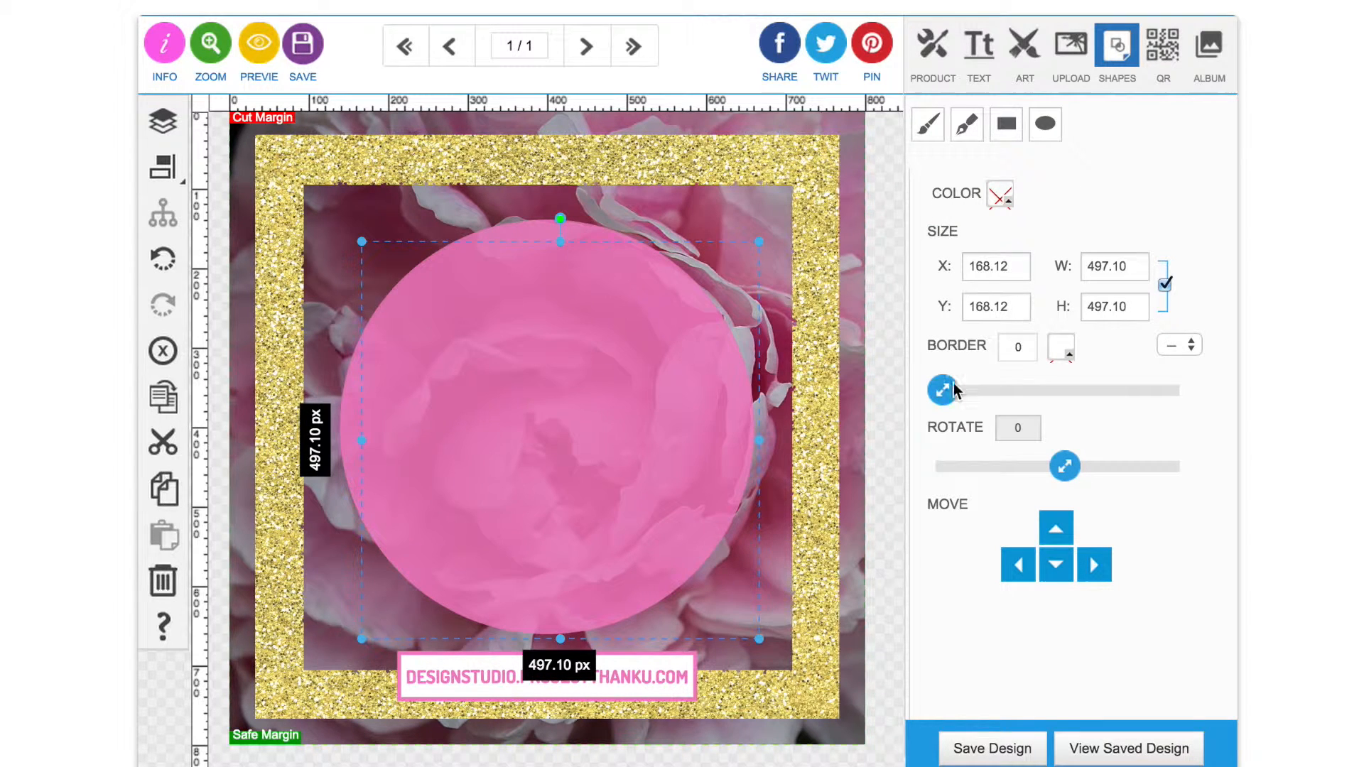
pyautogui.moveTo(952, 391); pyautogui.dragTo(992, 390)
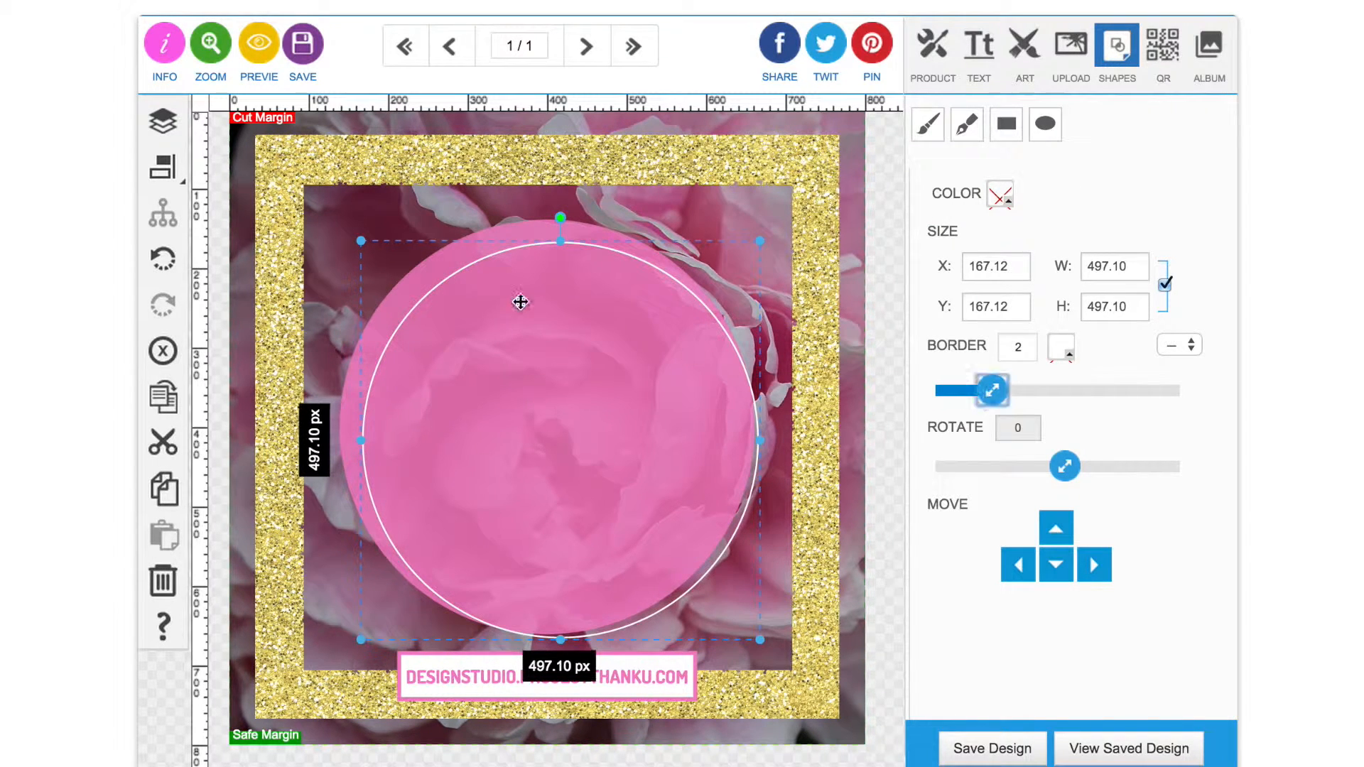
# Centre the white outline circle horizontally and vertically on the page, and lock both circle layers.
pyautogui.click(163, 169)
pyautogui.click(263, 166)
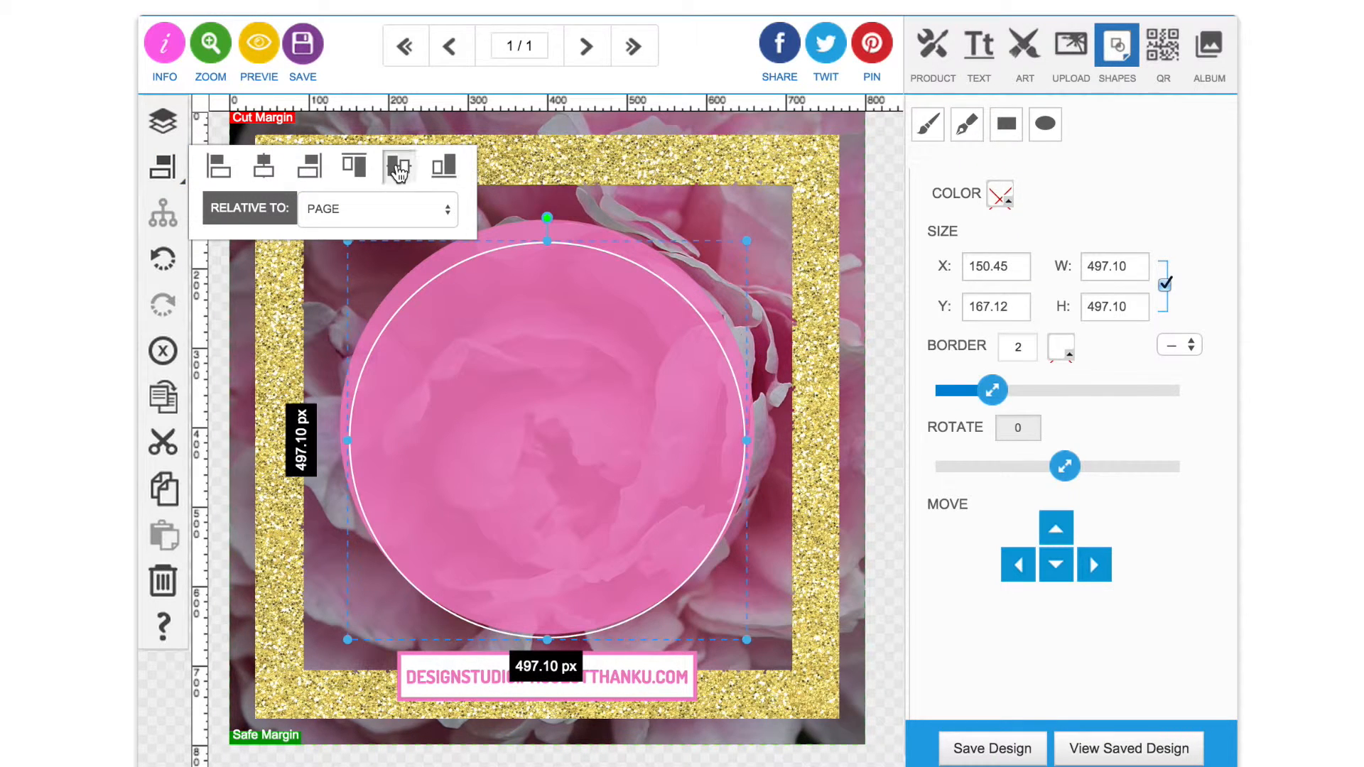
pyautogui.click(399, 167)
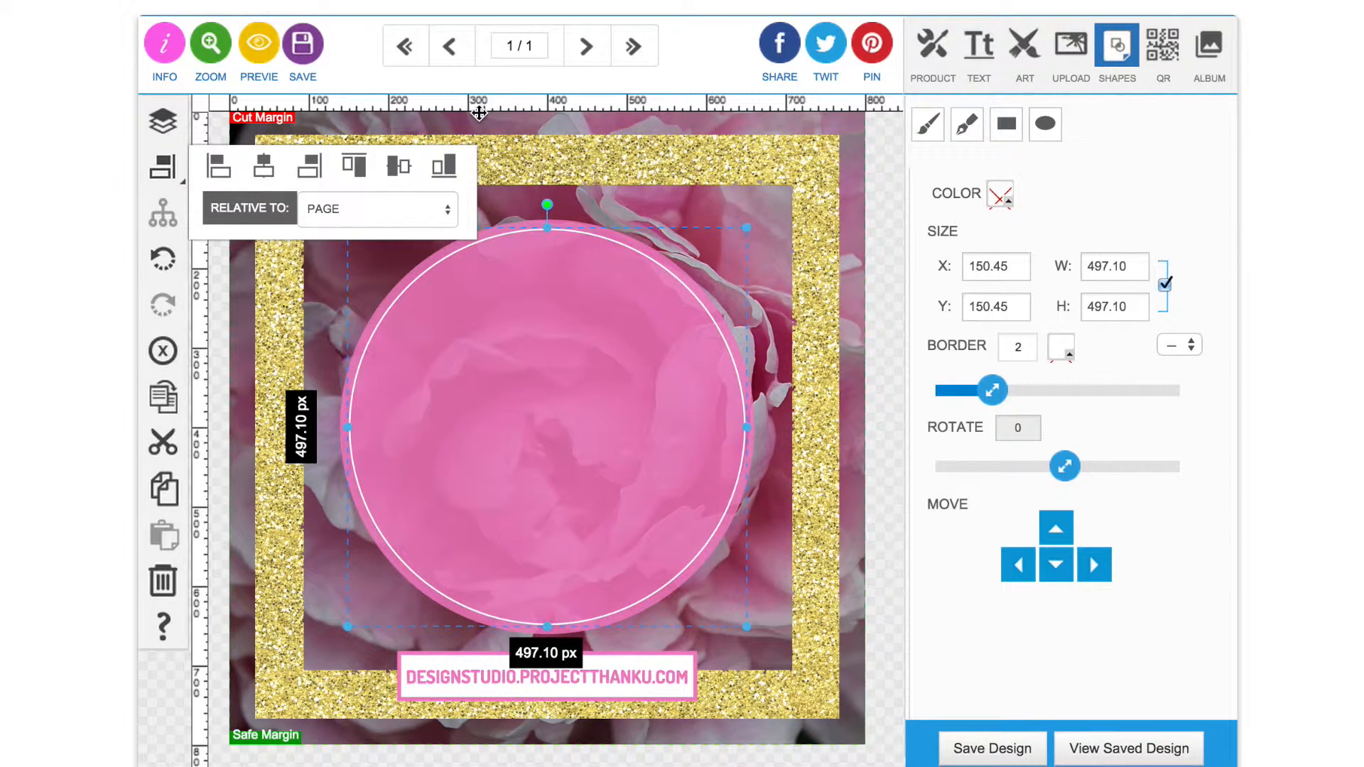
pyautogui.click(180, 137)
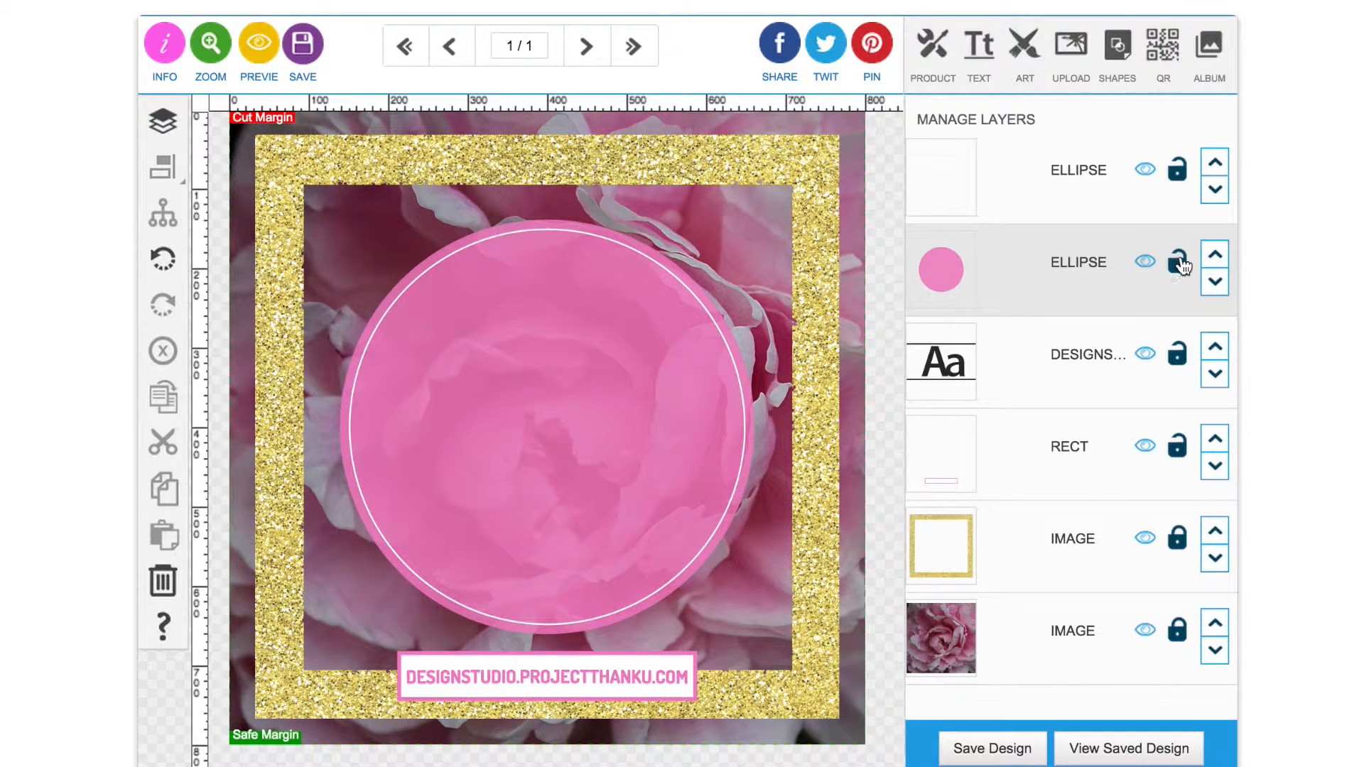
pyautogui.click(1177, 172)
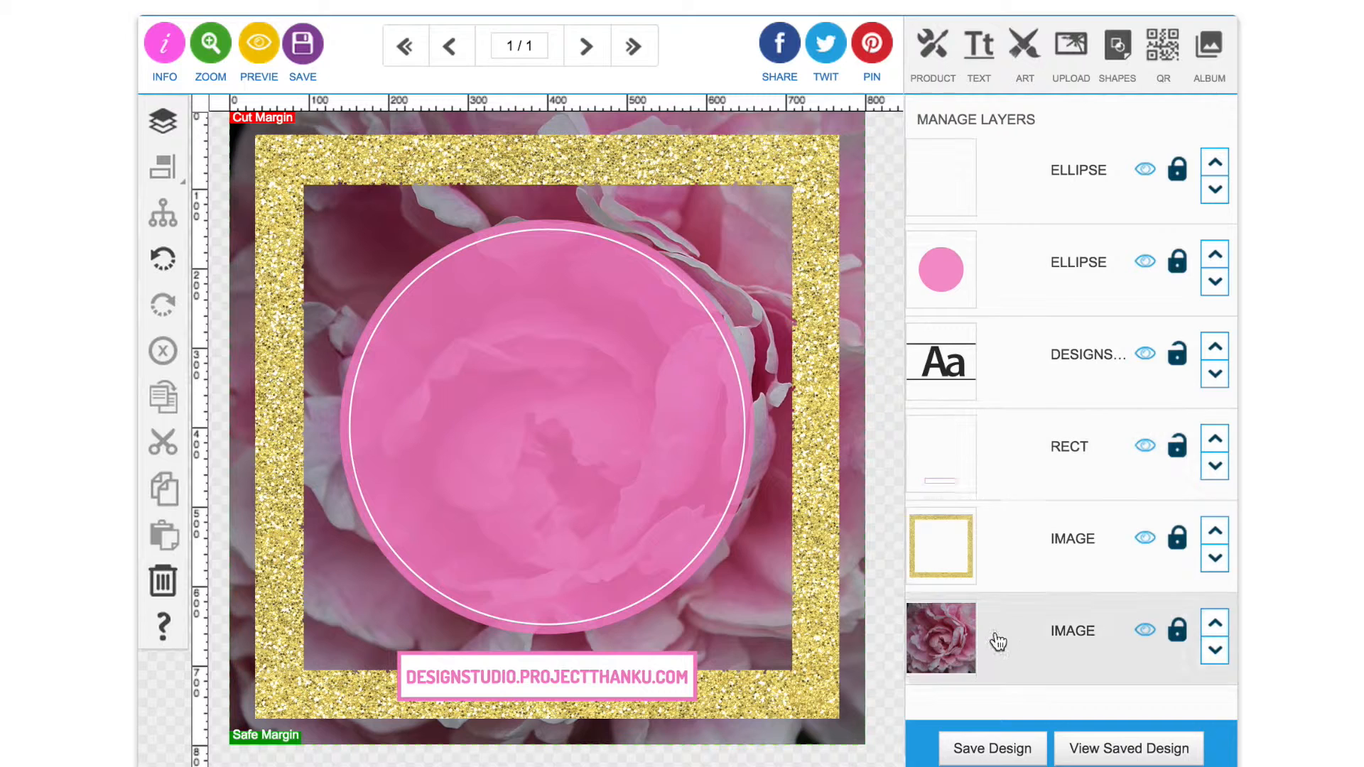
# Add a text object reading "Why fit in / when you were / born to stand out?" on three lines.
pyautogui.click(992, 66)
pyautogui.click(958, 142)
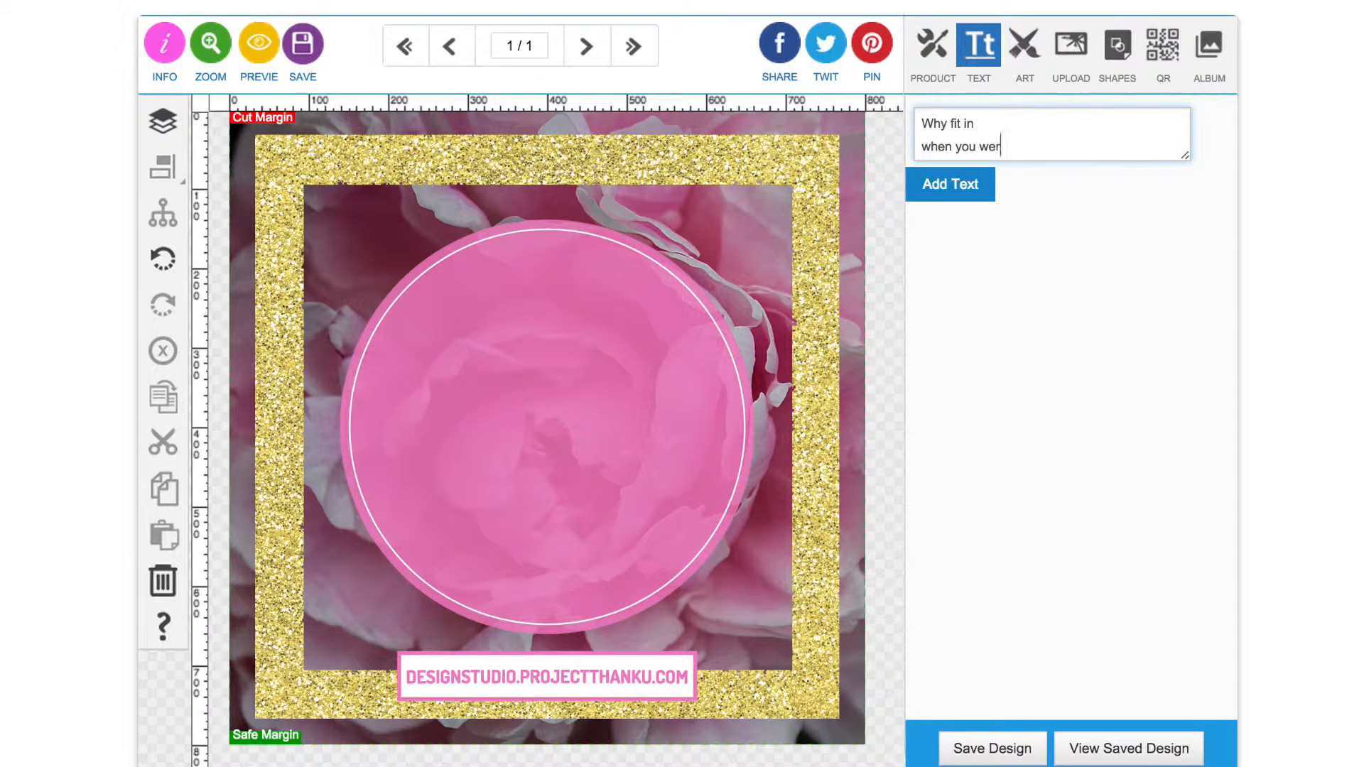
pyautogui.write('e')
pyautogui.press('Return')
pyautogui.write('born to stand o')
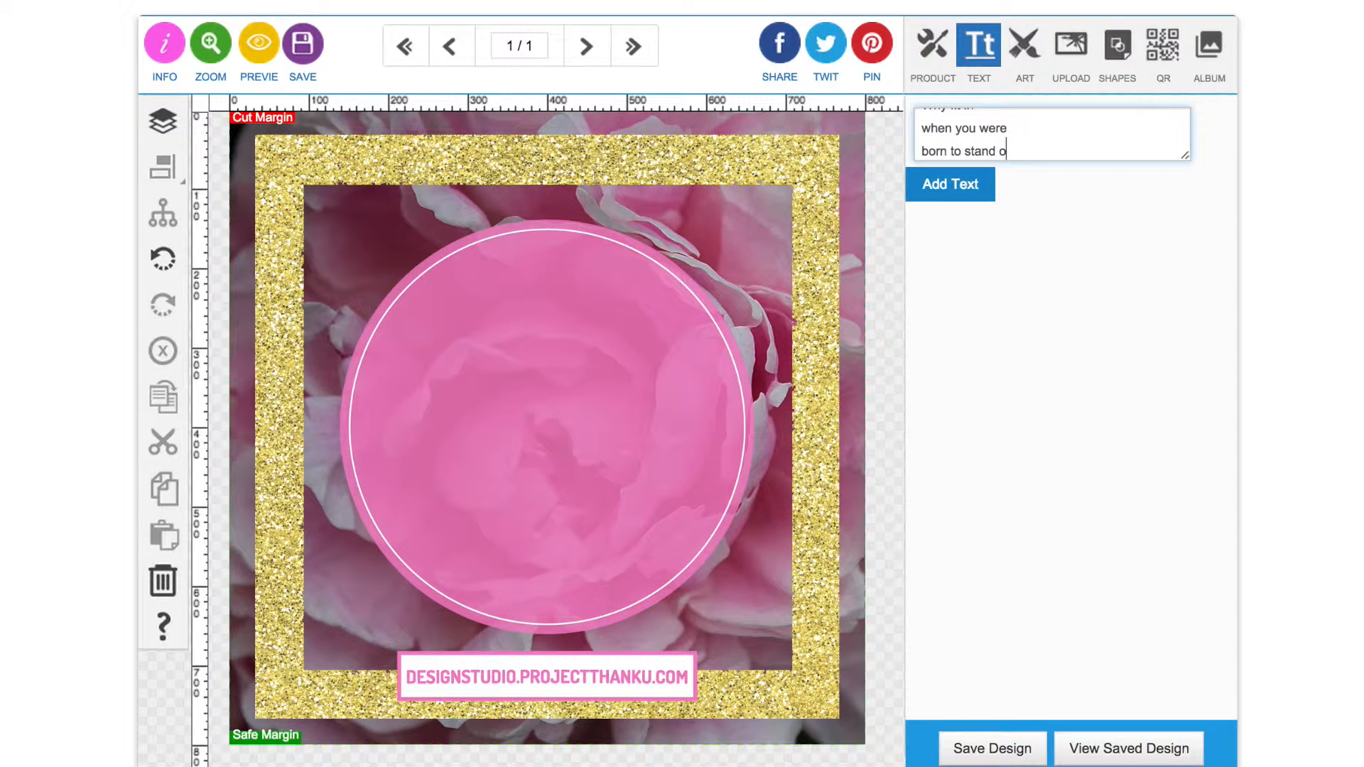
pyautogui.click(967, 179)
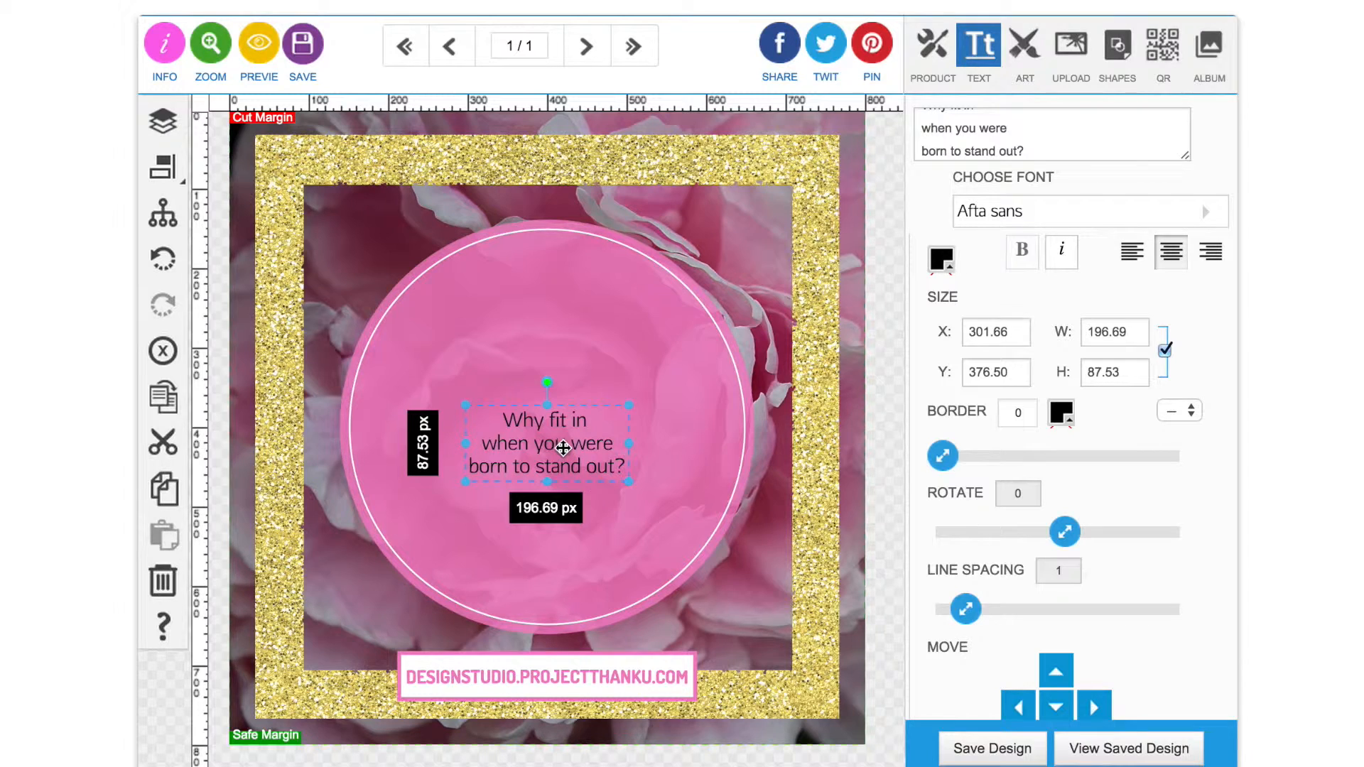
# Enlarge the quote text to about 352 px wide and centre it horizontally and vertically on the page.
pyautogui.moveTo(563, 447); pyautogui.dragTo(558, 430)
pyautogui.moveTo(626, 386); pyautogui.dragTo(722, 341)
pyautogui.moveTo(609, 416); pyautogui.dragTo(557, 418)
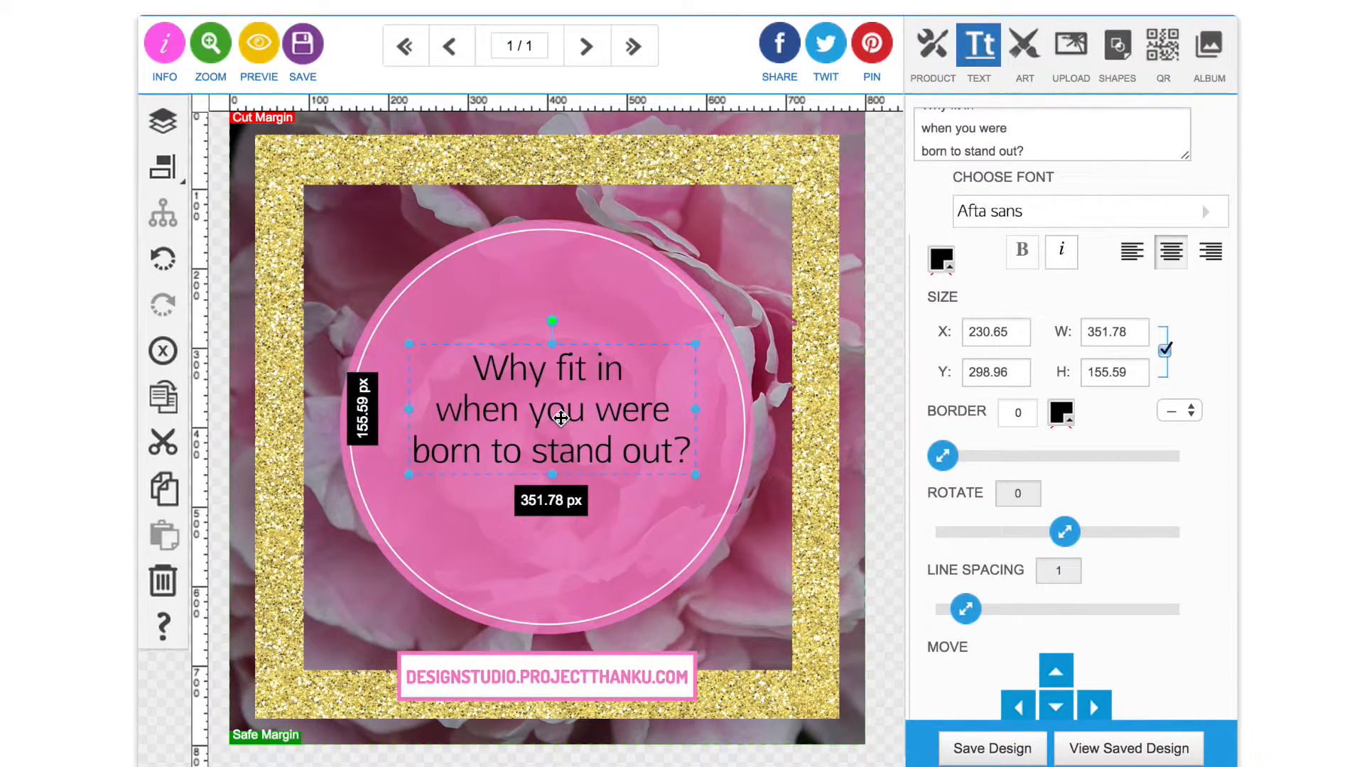
pyautogui.click(163, 166)
pyautogui.click(262, 170)
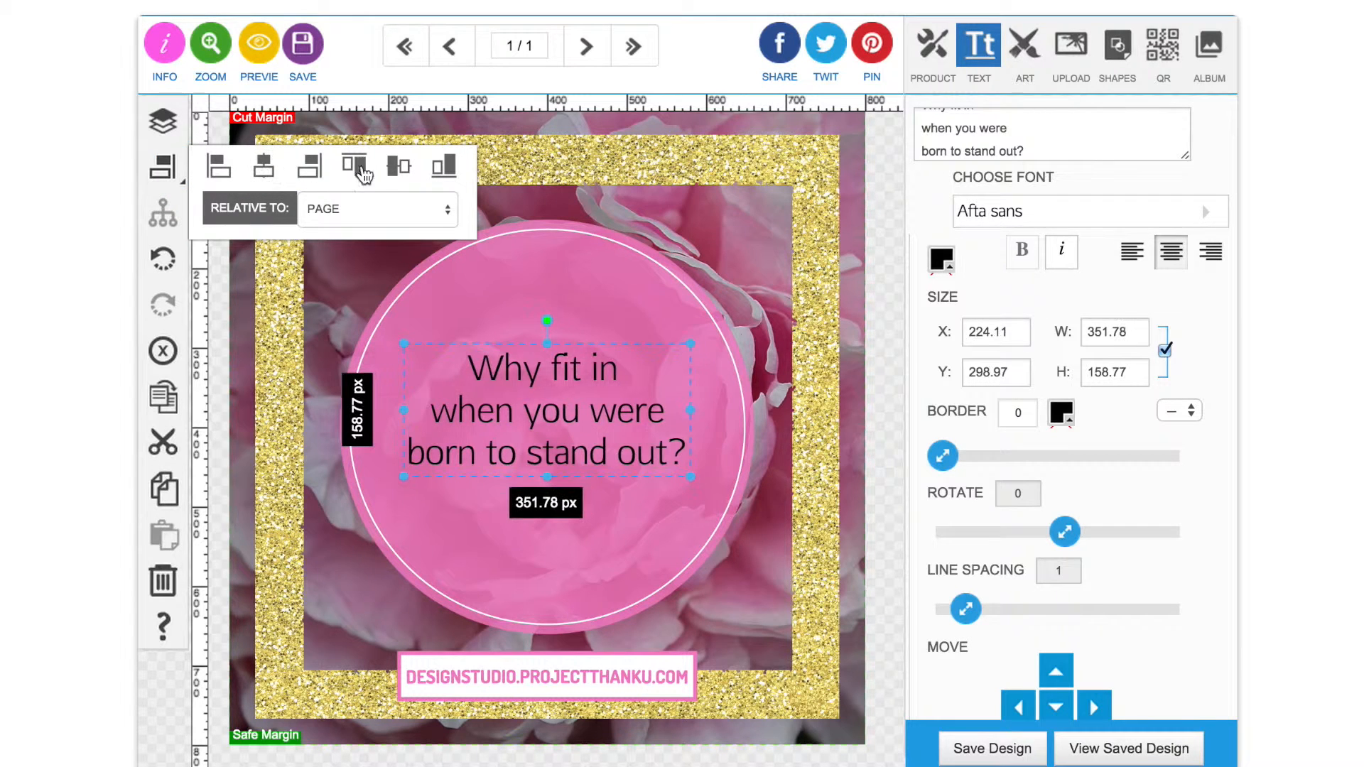
pyautogui.click(395, 169)
# Change the quote's font to Capriccio Rough.
pyautogui.click(1007, 217)
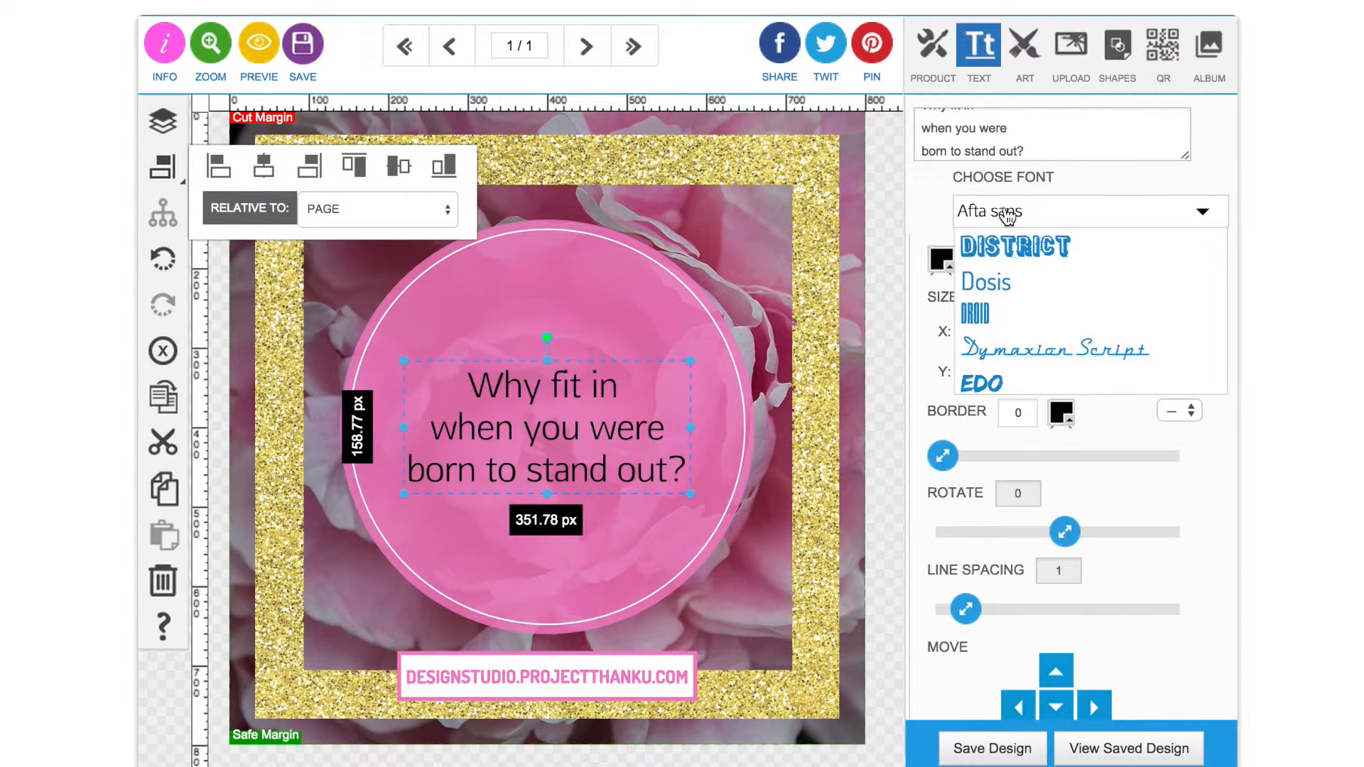
pyautogui.scroll(5, 1020, 306)
pyautogui.scroll(5, 1022, 313)
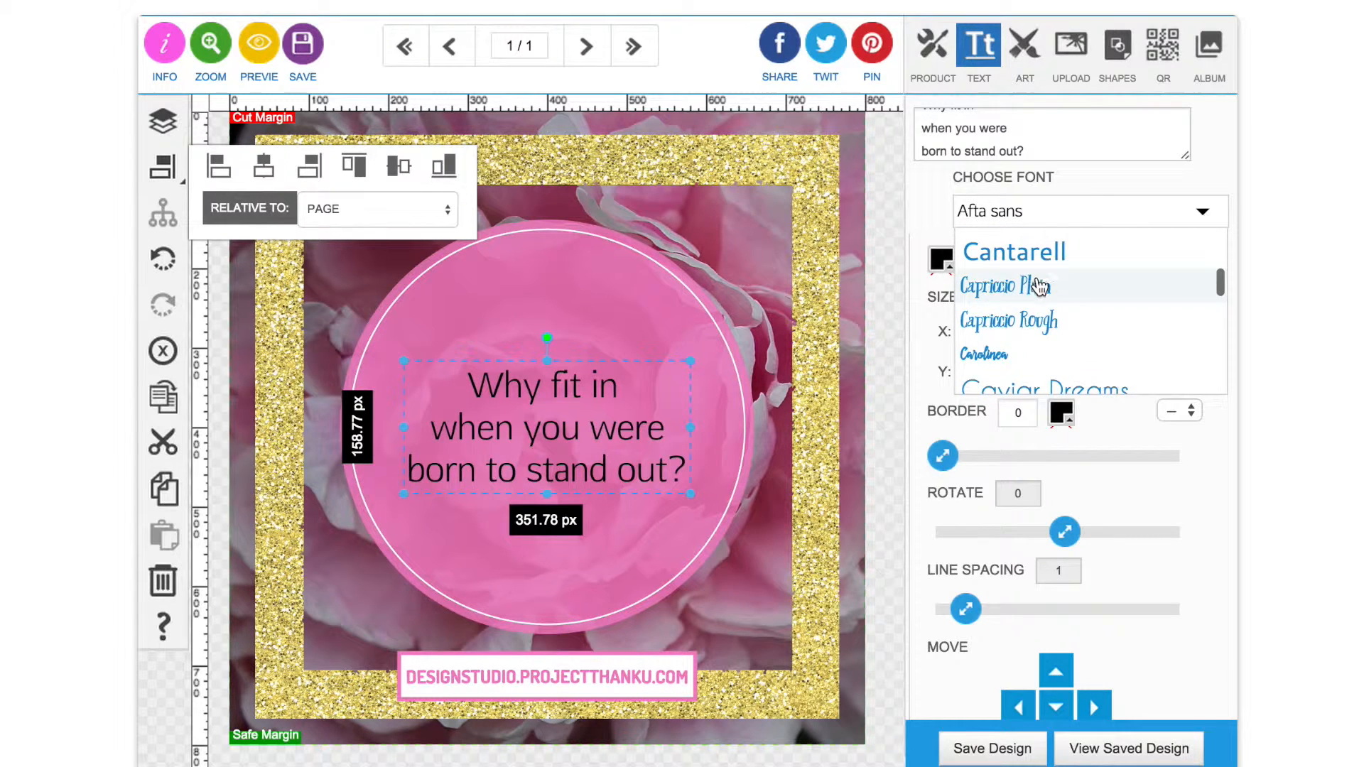
pyautogui.click(1015, 320)
pyautogui.click(163, 121)
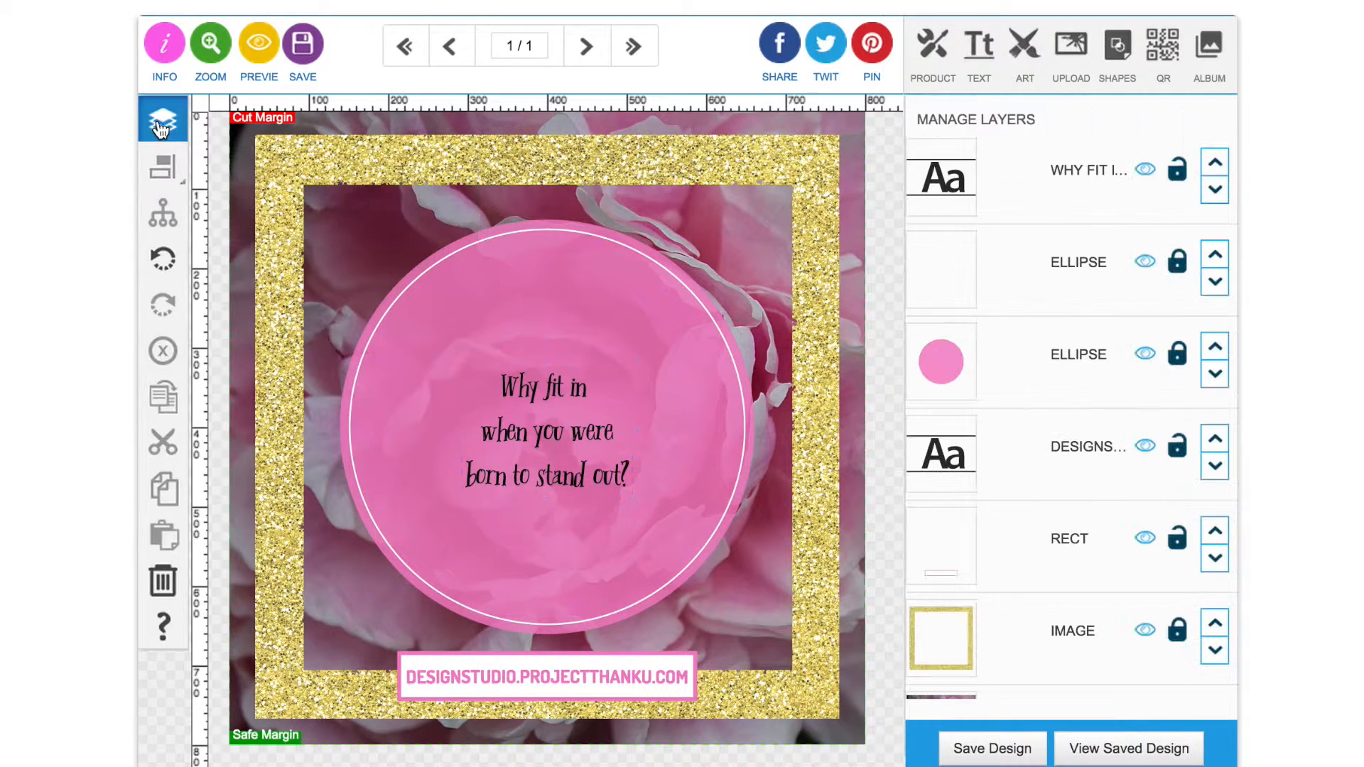
# Enlarge the quote text to about 303 px wide and move it back towards the circle's centre.
pyautogui.click(526, 419)
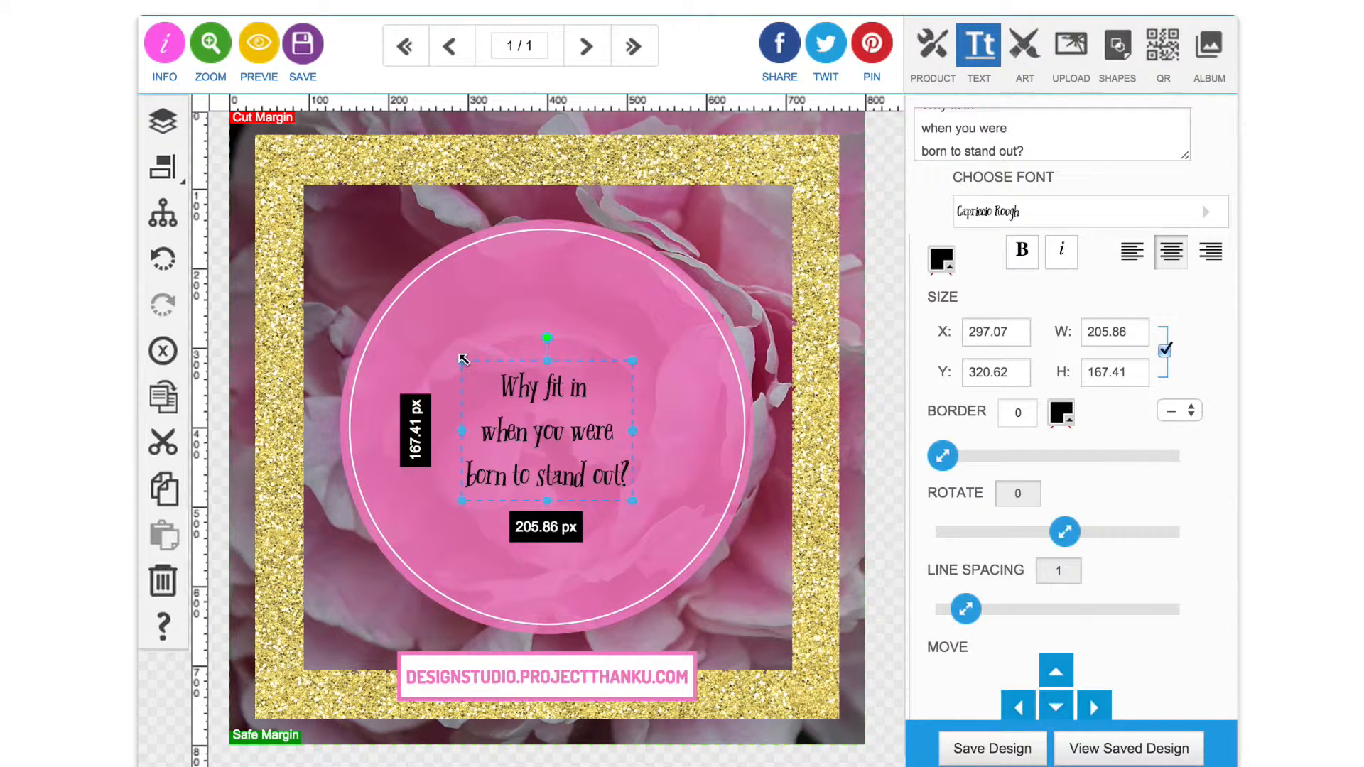
pyautogui.moveTo(461, 359); pyautogui.dragTo(384, 294)
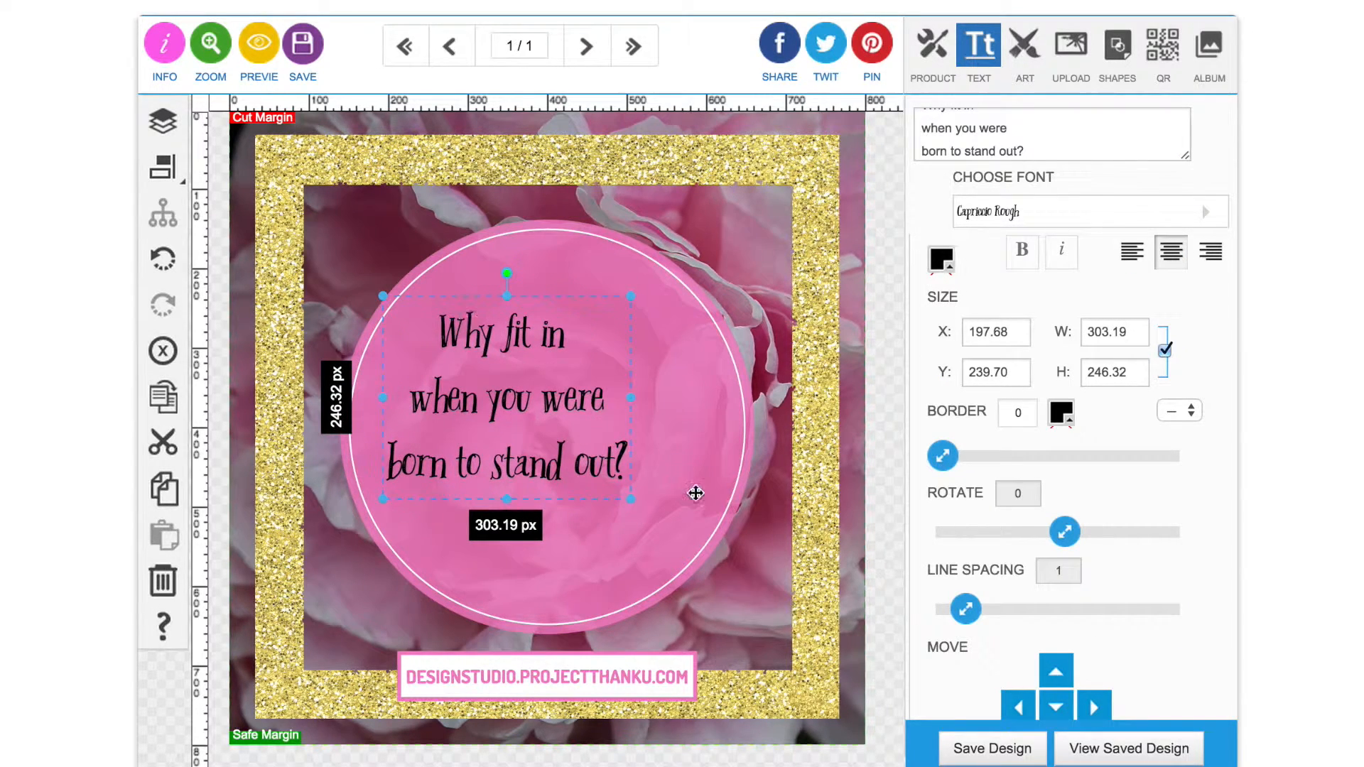
pyautogui.moveTo(551, 397); pyautogui.dragTo(599, 404)
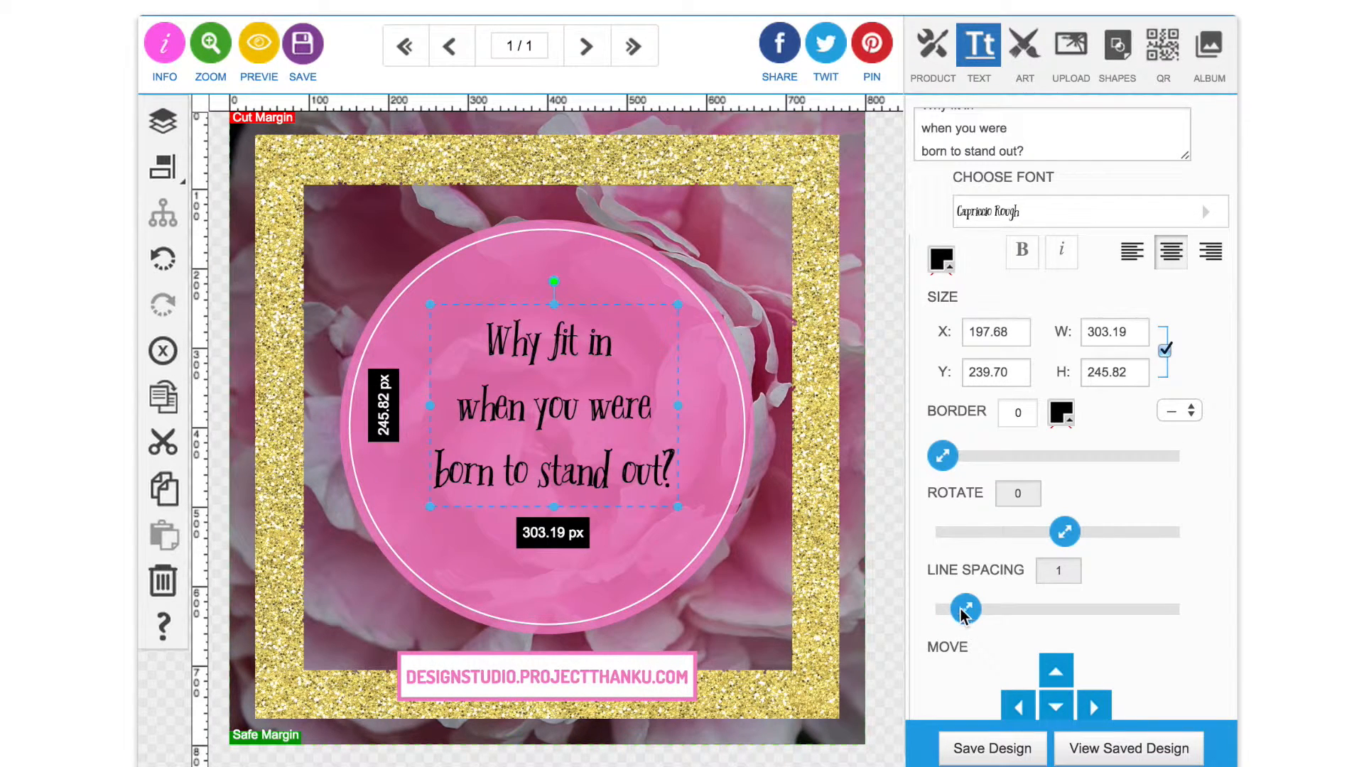
# Set the quote's line spacing to 0.7, enlarge it to about 355 px wide and reposition it inside the circle.
pyautogui.moveTo(961, 608); pyautogui.dragTo(954, 612)
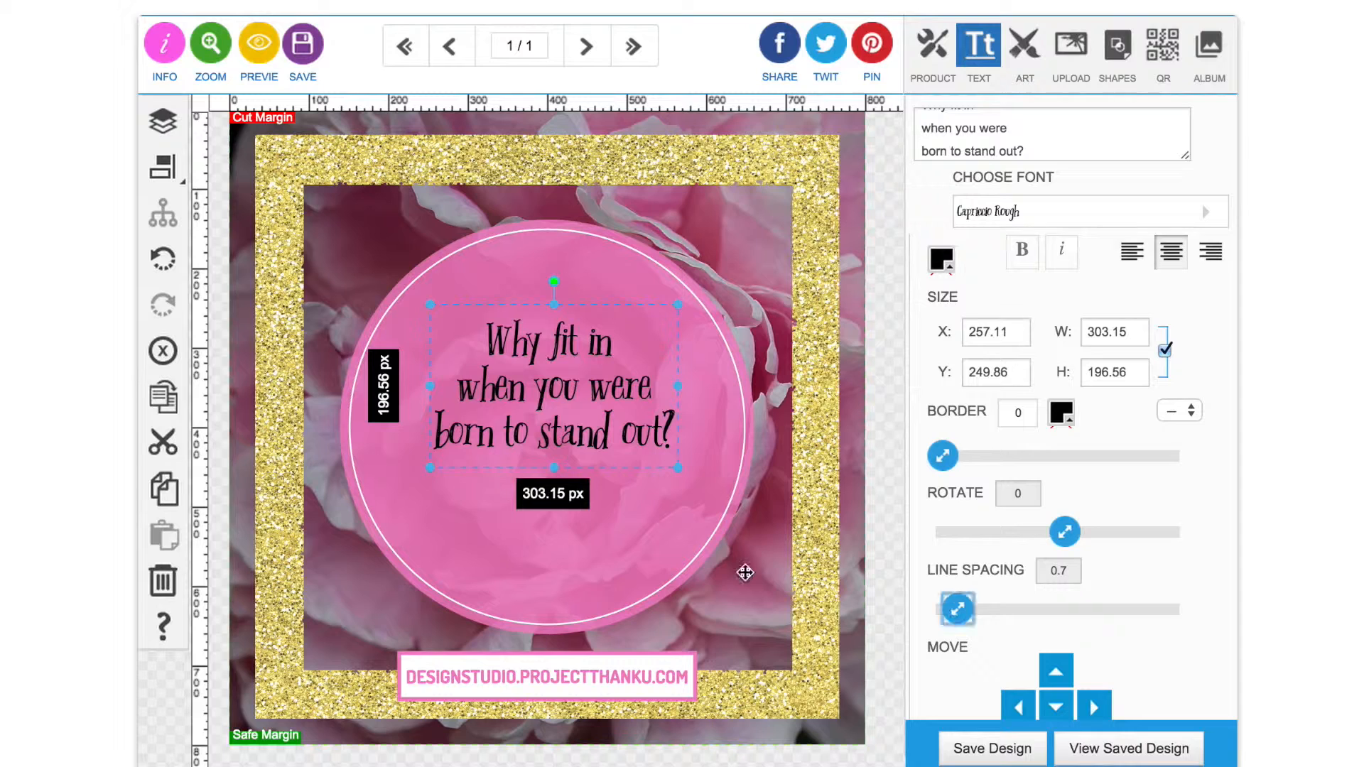
pyautogui.moveTo(428, 473); pyautogui.dragTo(387, 495)
pyautogui.moveTo(478, 457); pyautogui.dragTo(497, 476)
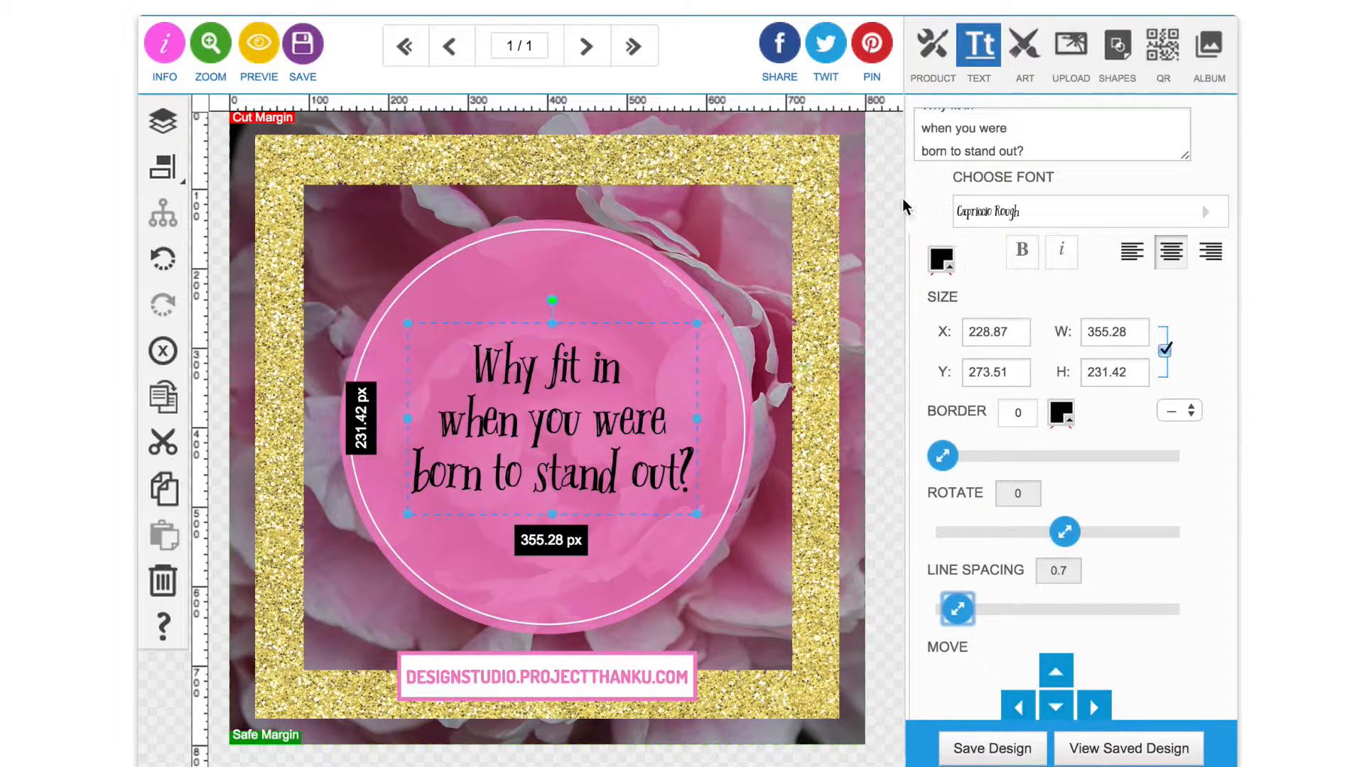
# Re-break the quote into four lines: "Why fit in / when you / were born to / stand out?".
pyautogui.click(965, 151)
pyautogui.press('Return')
pyautogui.scroll(2, 1012, 130)
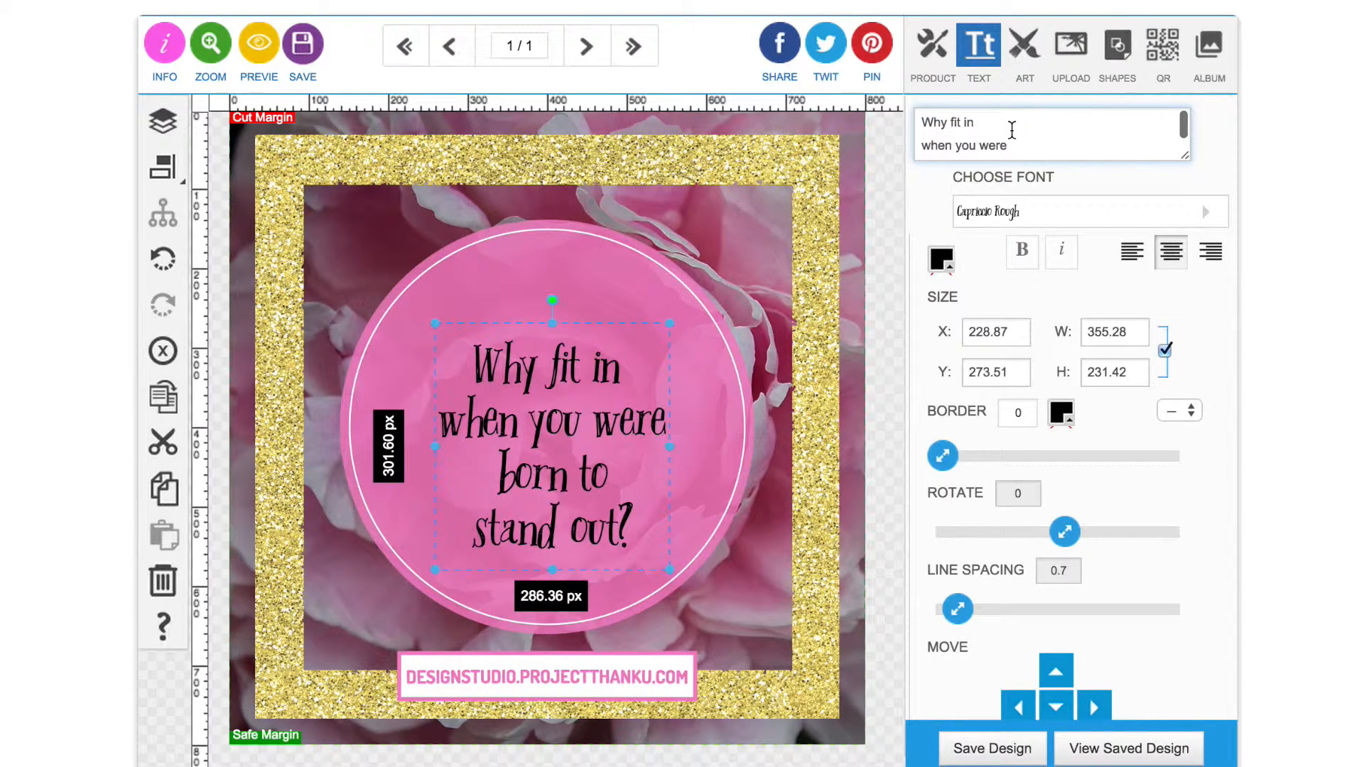
pyautogui.click(982, 146)
pyautogui.press('Return')
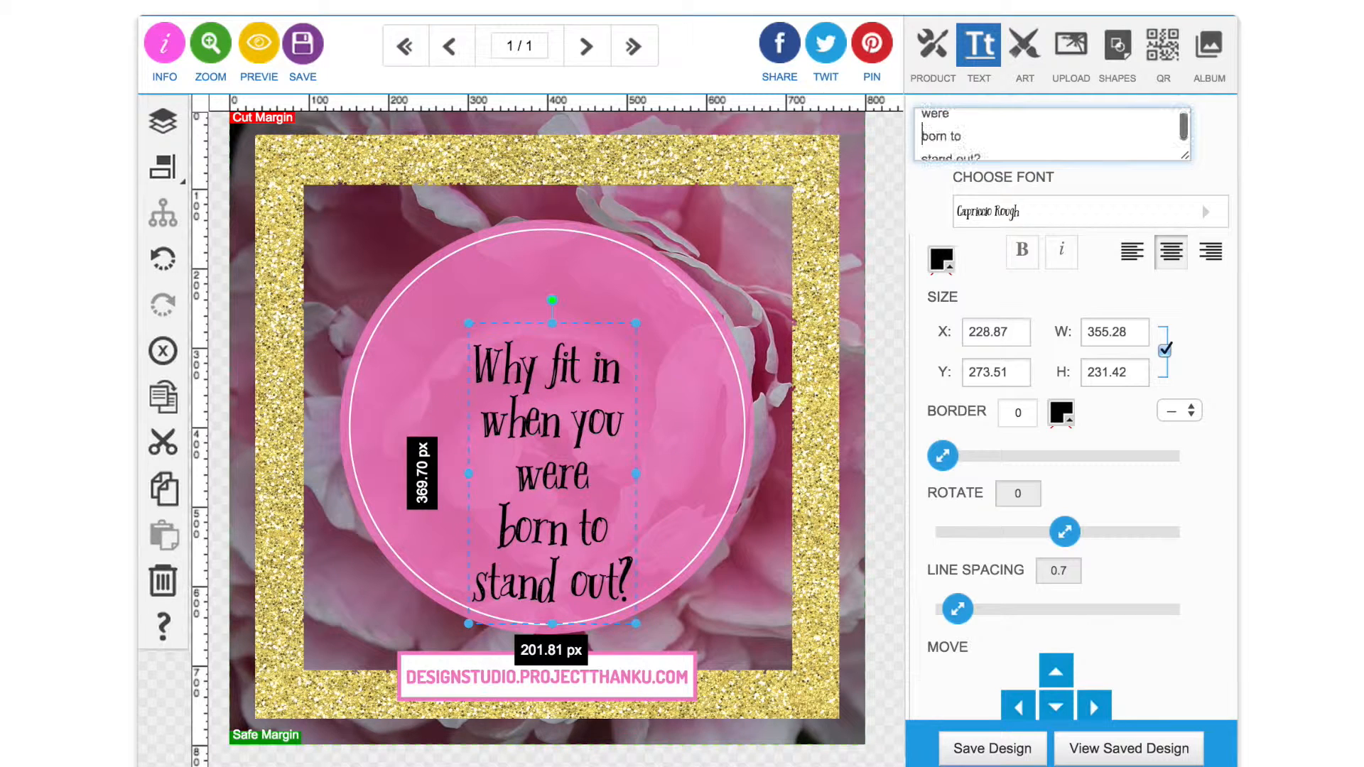
pyautogui.press('BackSpace')
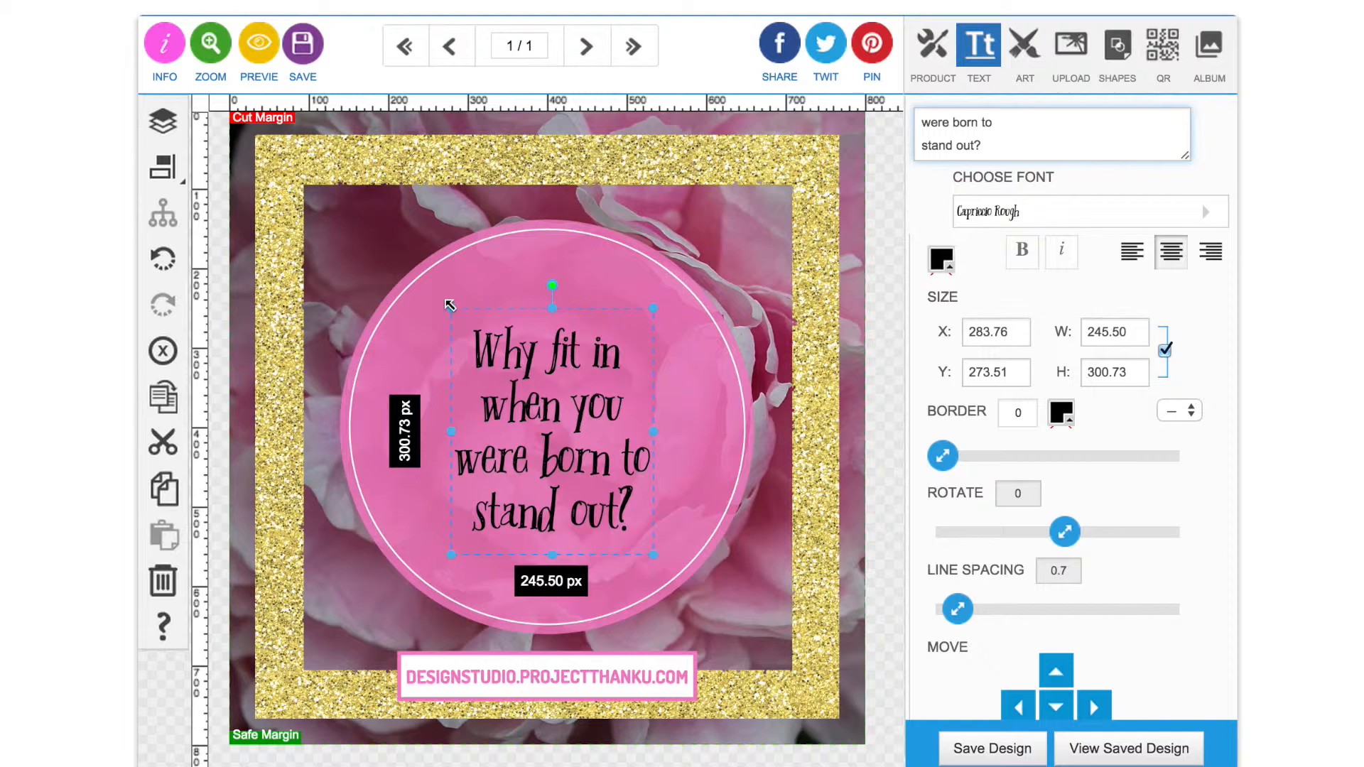
# Enlarge the four-line quote to about 268 px wide and centre it horizontally and vertically on the page.
pyautogui.moveTo(450, 305); pyautogui.dragTo(432, 283)
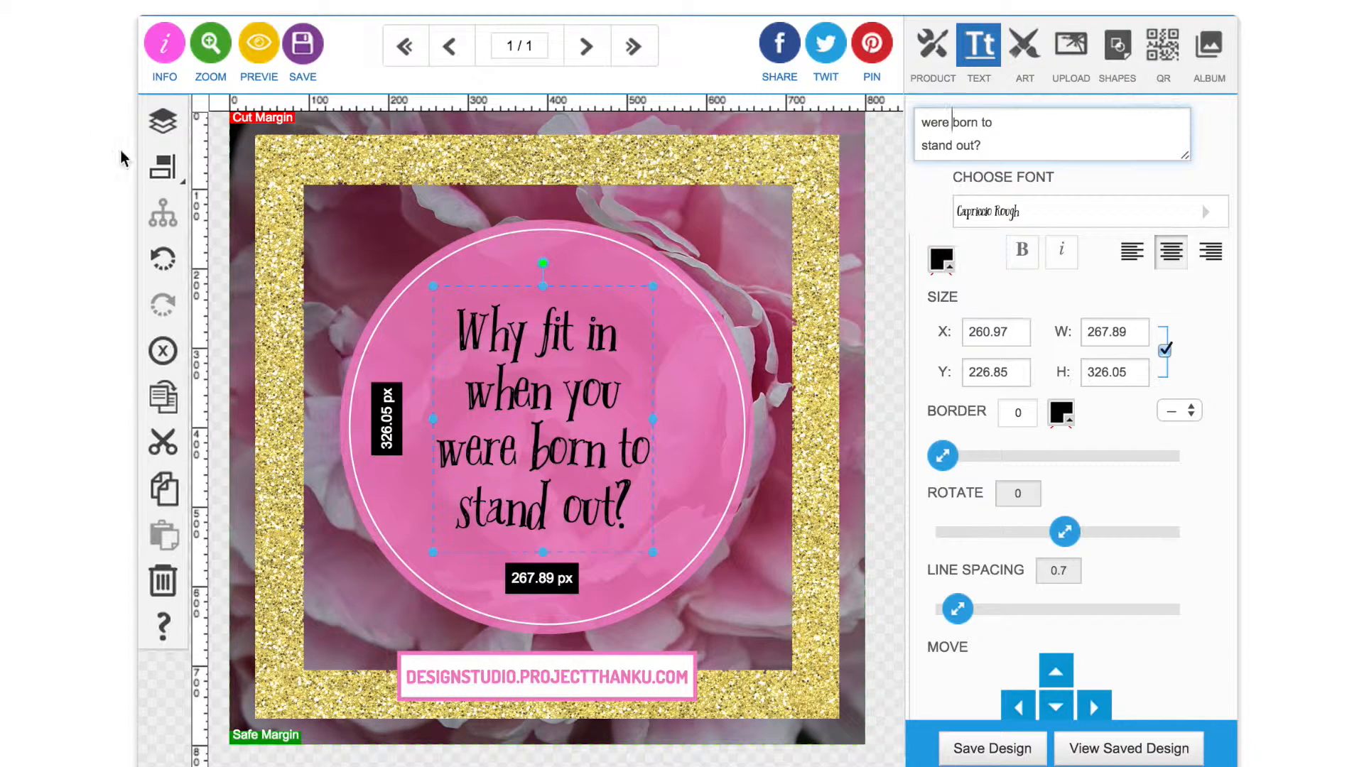
pyautogui.click(163, 167)
pyautogui.click(264, 168)
pyautogui.click(399, 169)
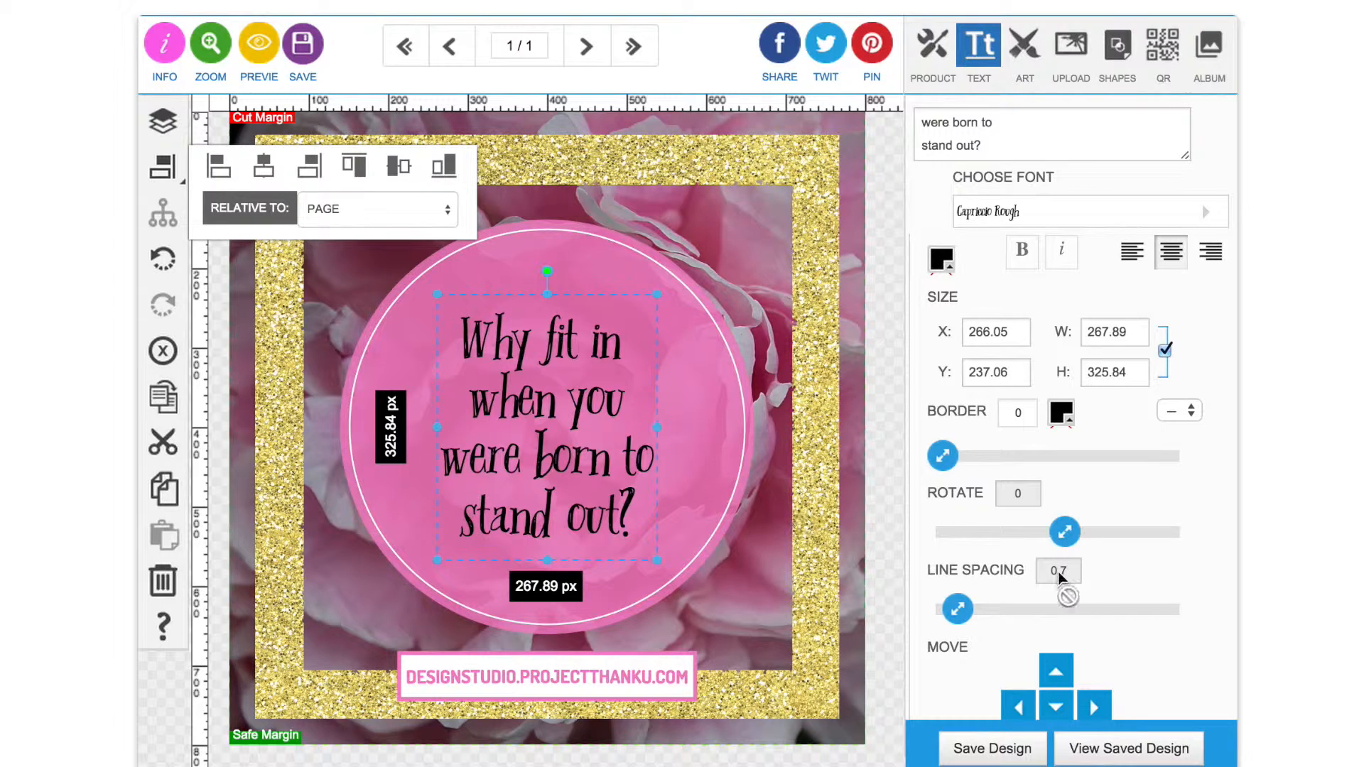
# Colour the quote text white ffffff.
pyautogui.click(942, 259)
pyautogui.click(1075, 448)
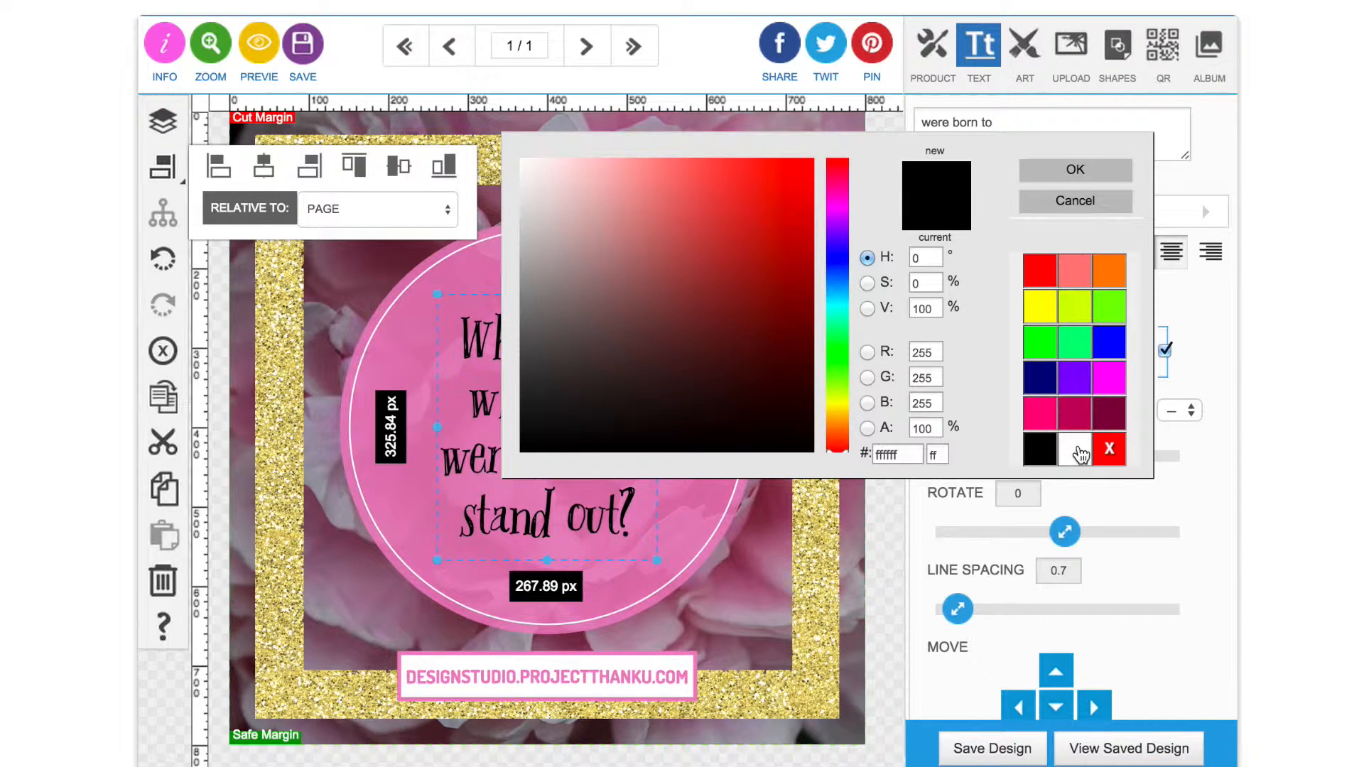
pyautogui.click(1075, 165)
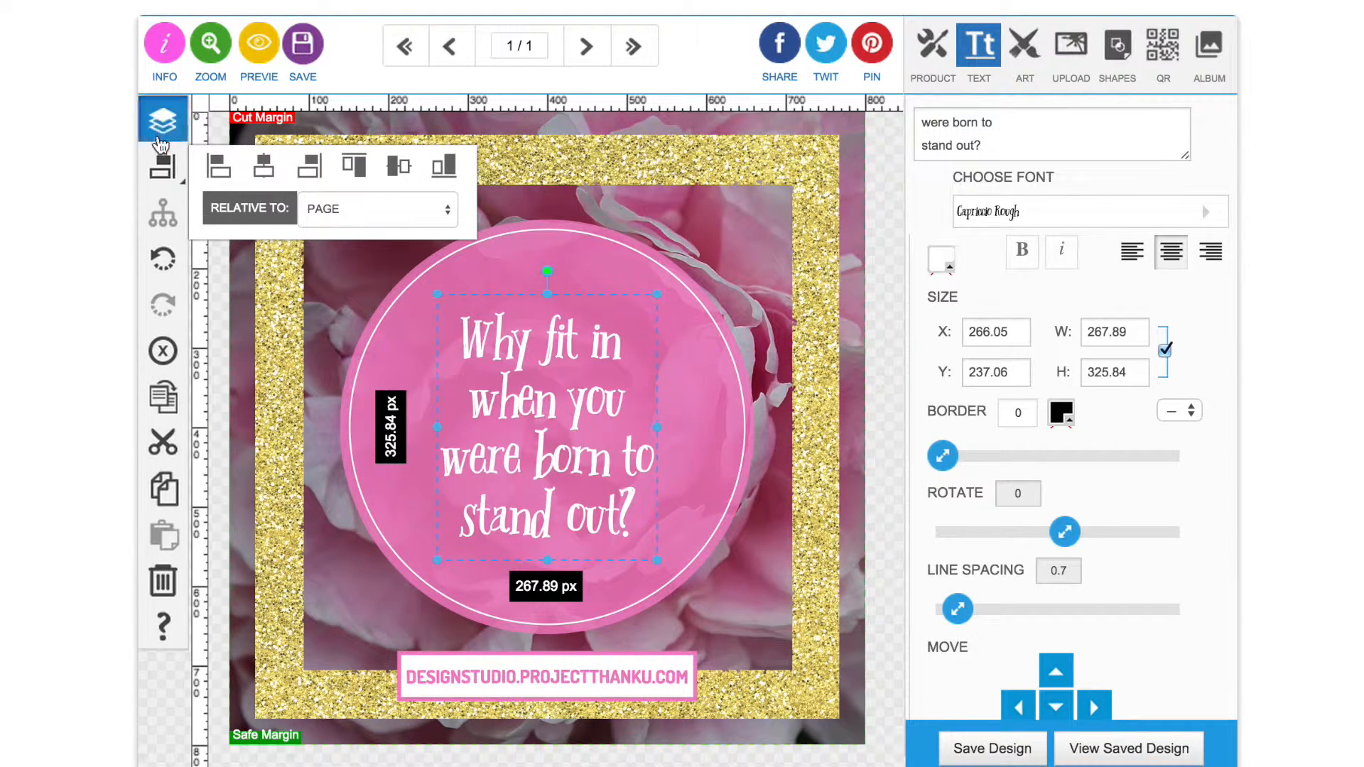
pyautogui.click(163, 121)
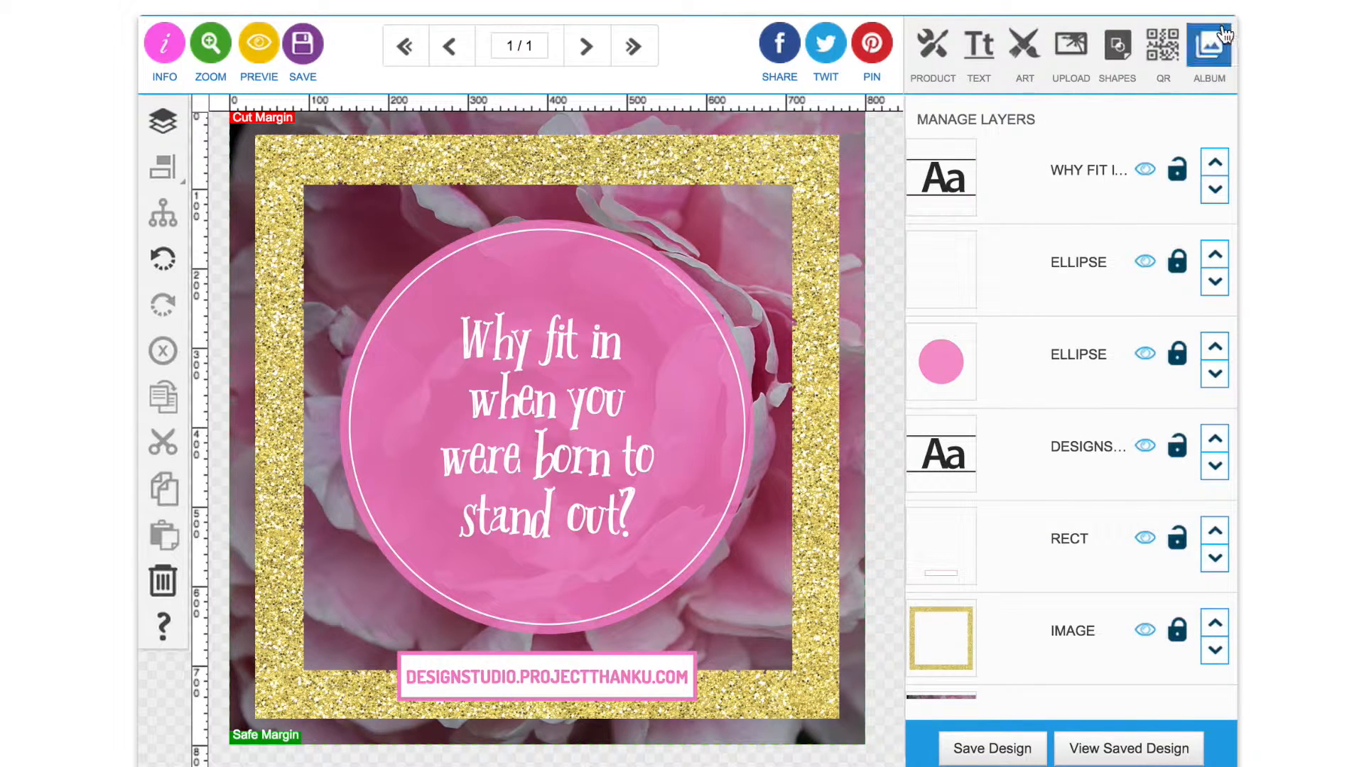
# Add the thin gold glitter frame from the Glitter Backgrounds album and enlarge it to about 593 px square around the circle.
pyautogui.click(1223, 34)
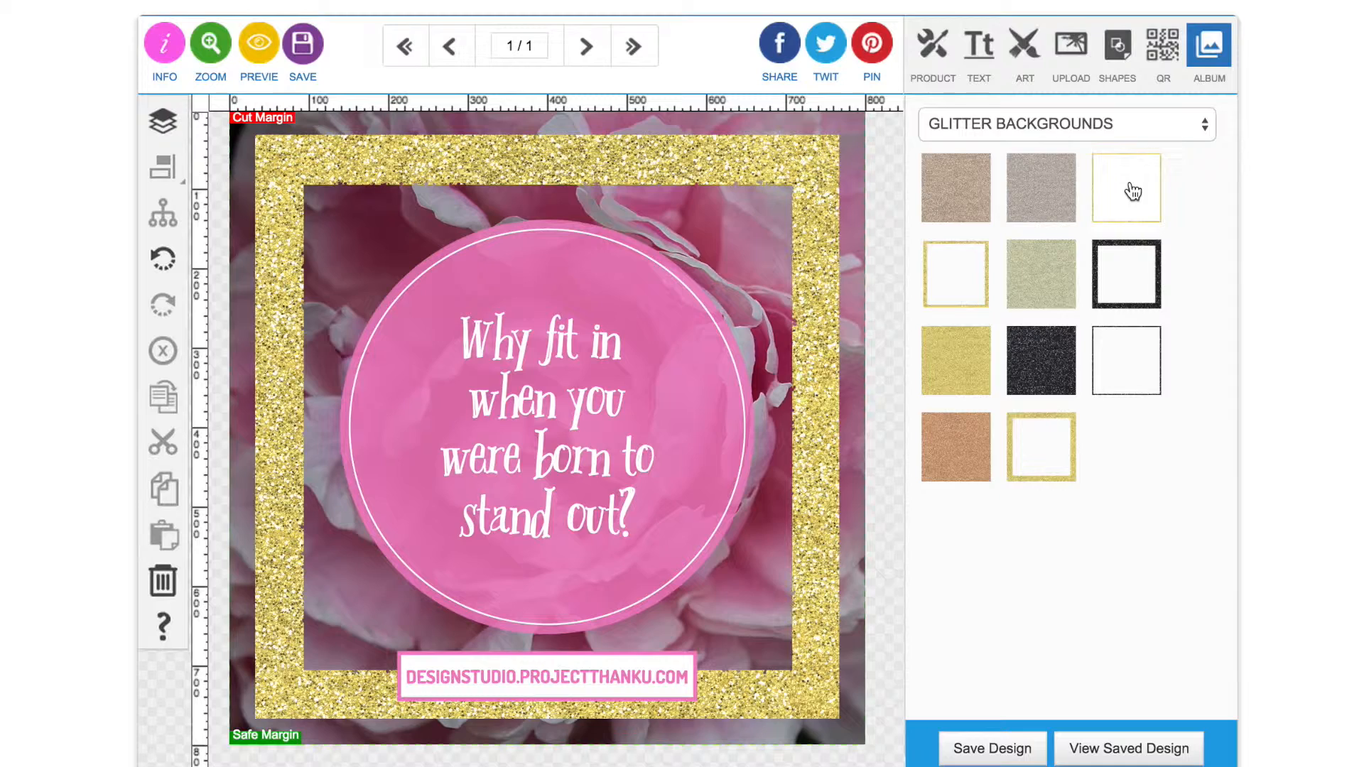
pyautogui.click(1130, 190)
pyautogui.moveTo(547, 211); pyautogui.dragTo(625, 291)
pyautogui.moveTo(632, 513); pyautogui.dragTo(784, 636)
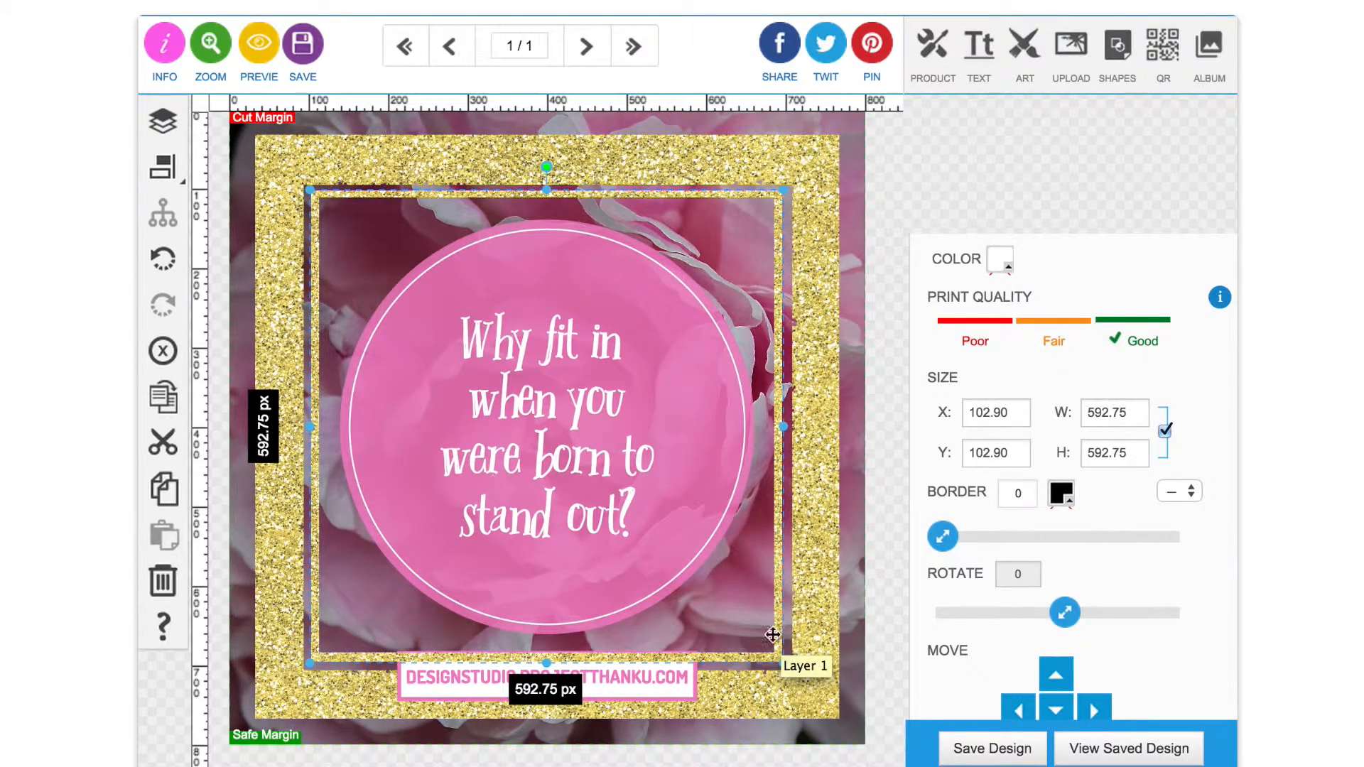
pyautogui.click(164, 126)
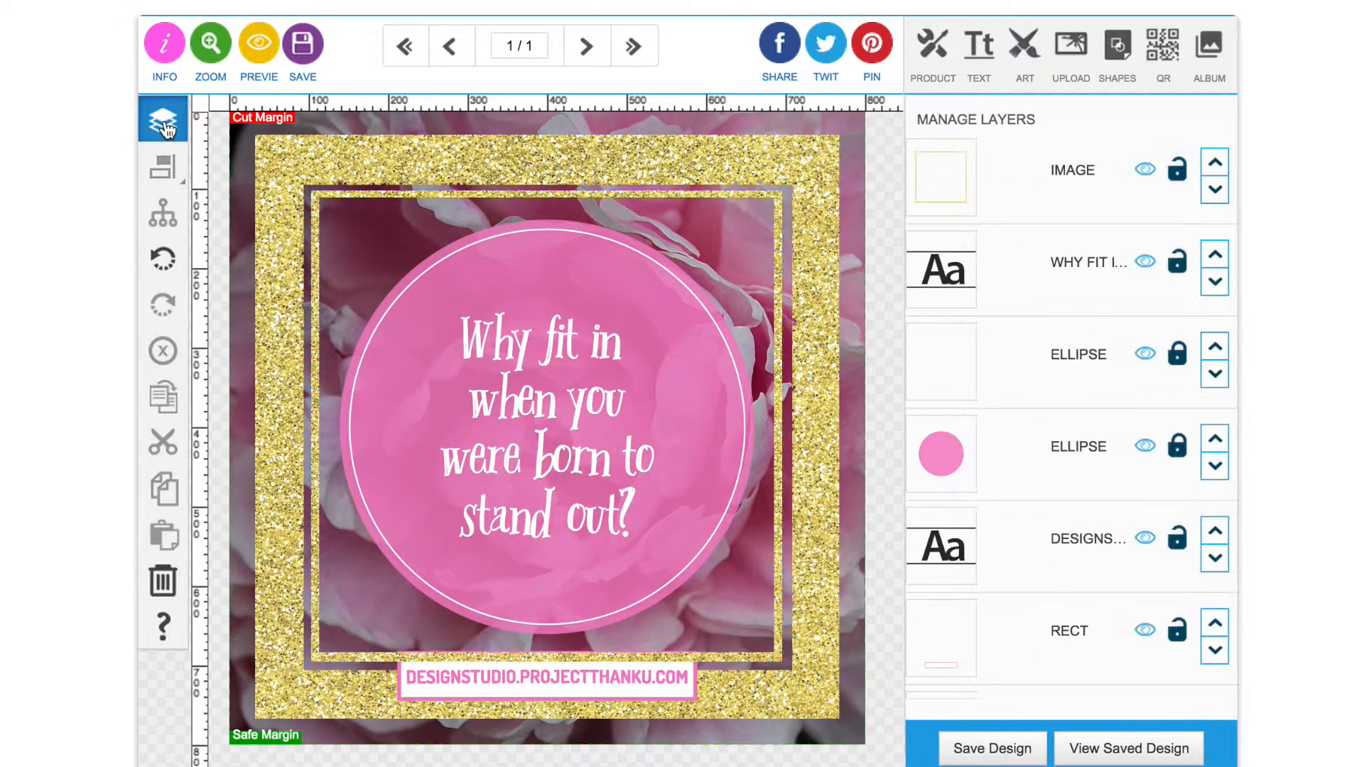
# Move the thin gold frame's layer beneath the quote text, both ellipses, the website text and its label rectangle.
pyautogui.click(1215, 189)
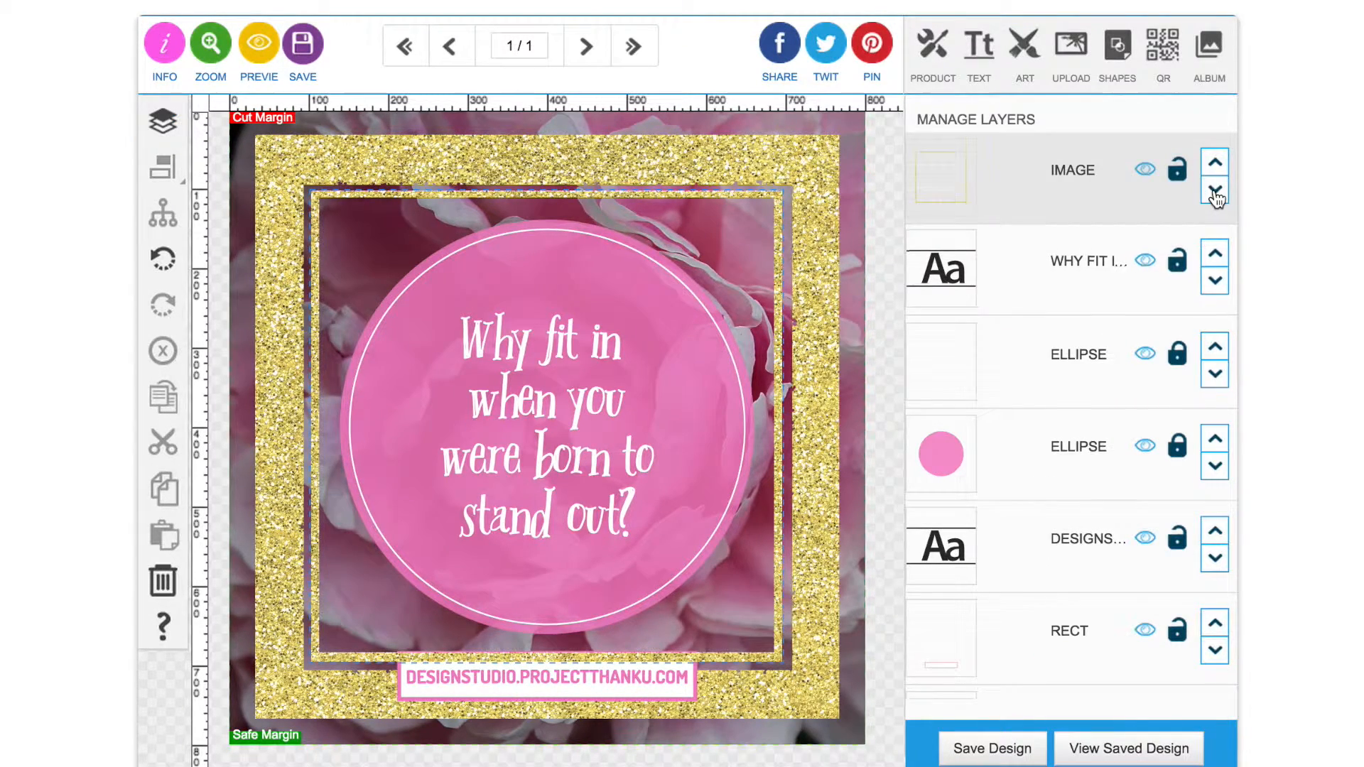
pyautogui.click(1215, 282)
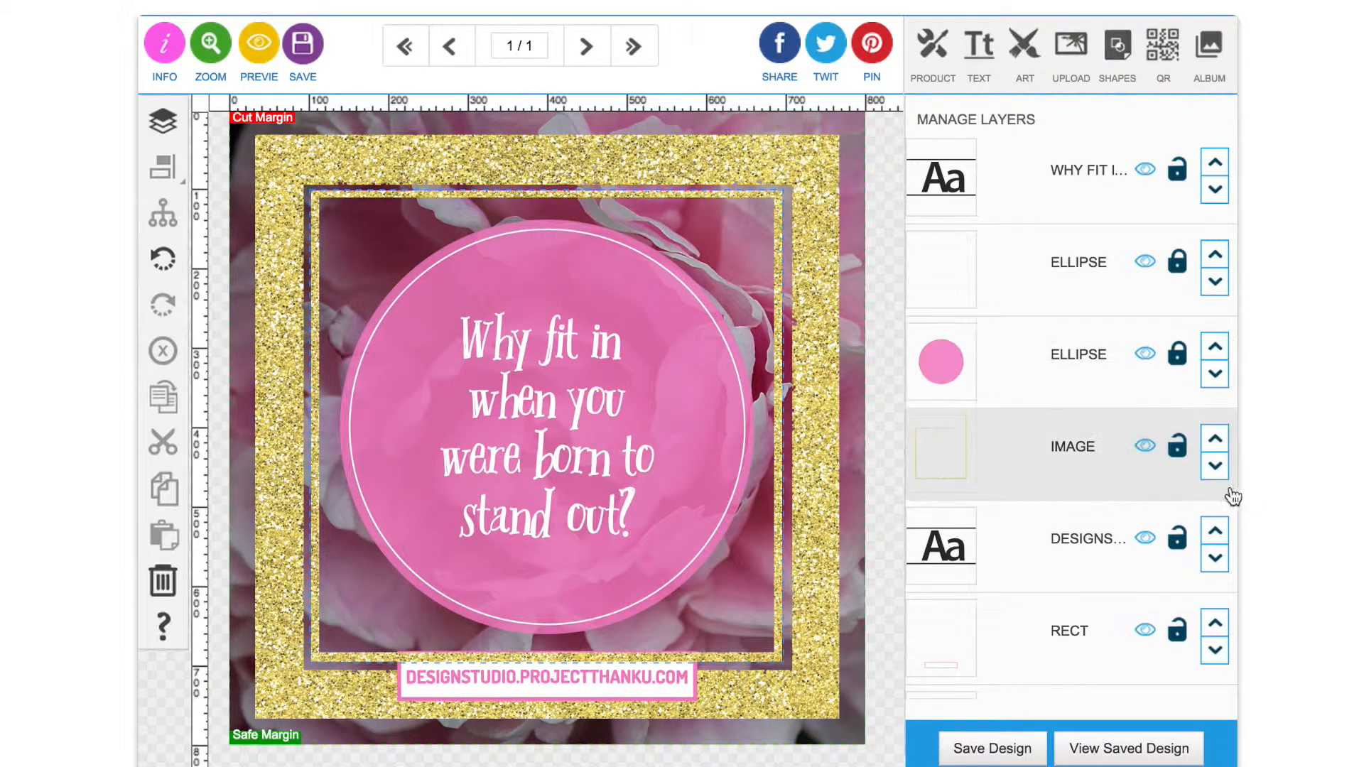
pyautogui.click(1215, 470)
pyautogui.click(1215, 562)
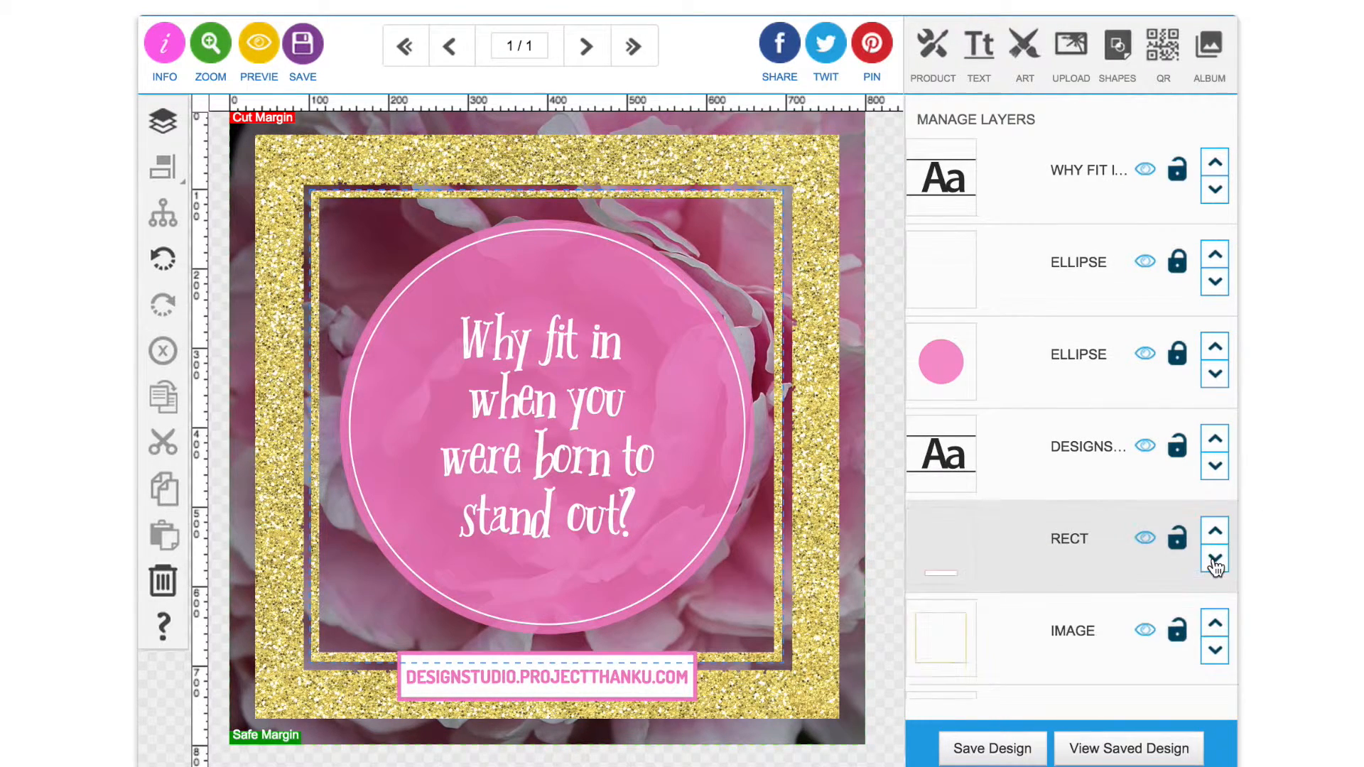
# Centre the thin gold frame horizontally and vertically on the page and lock its layer.
pyautogui.click(320, 199)
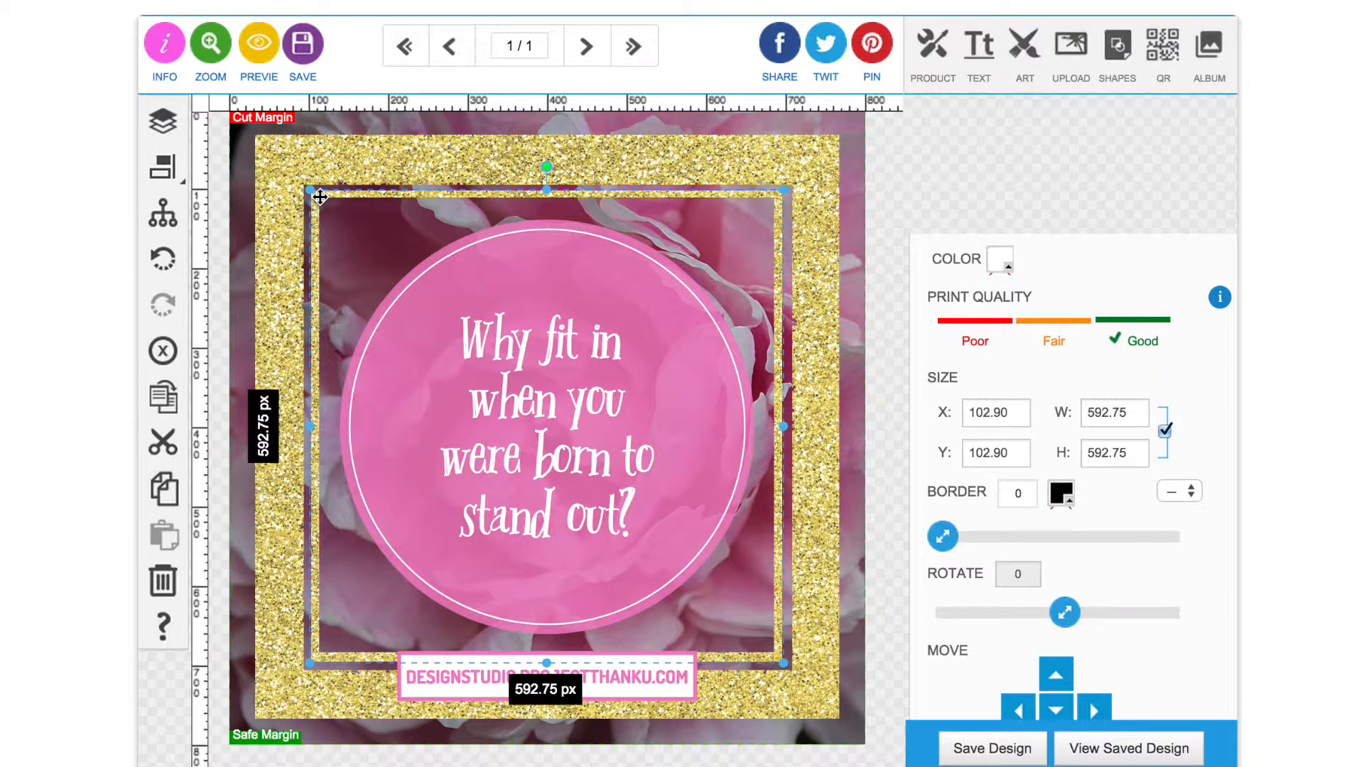
pyautogui.click(163, 167)
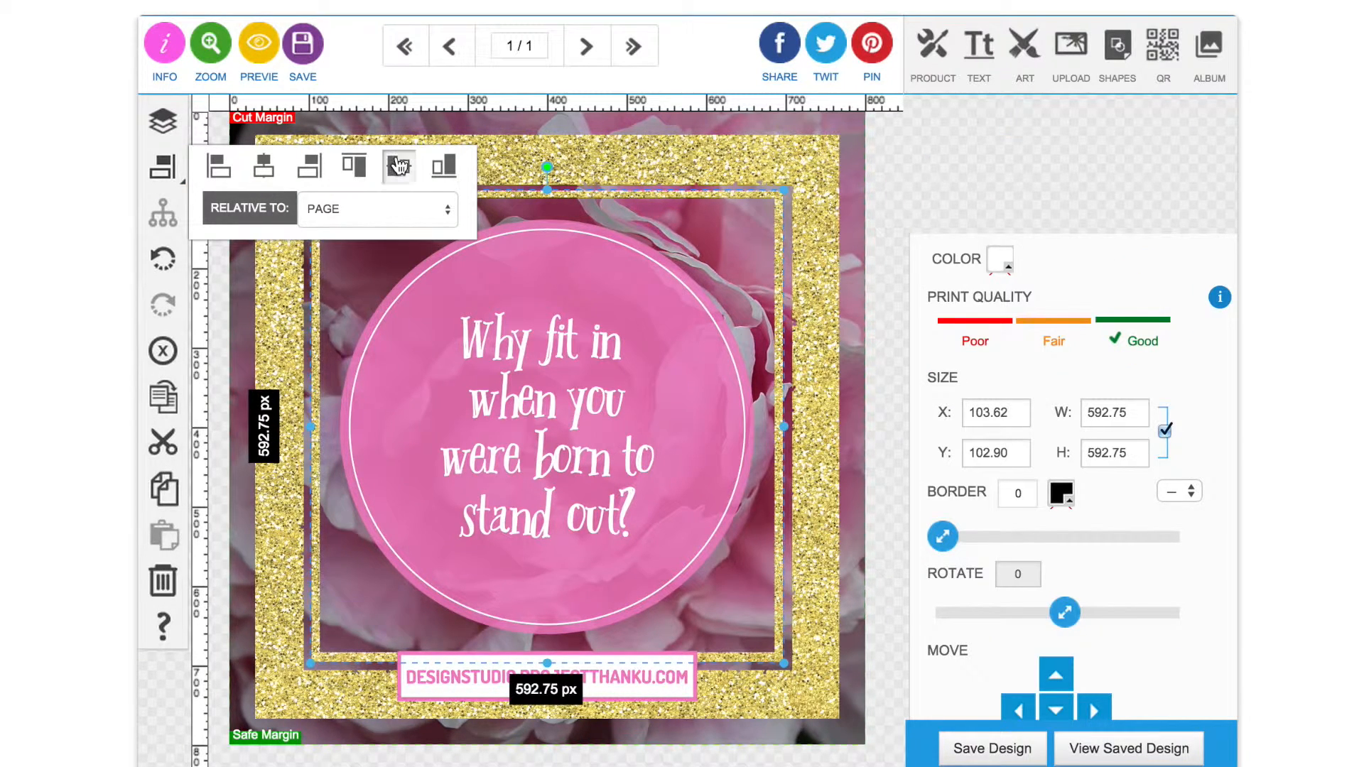
pyautogui.click(163, 120)
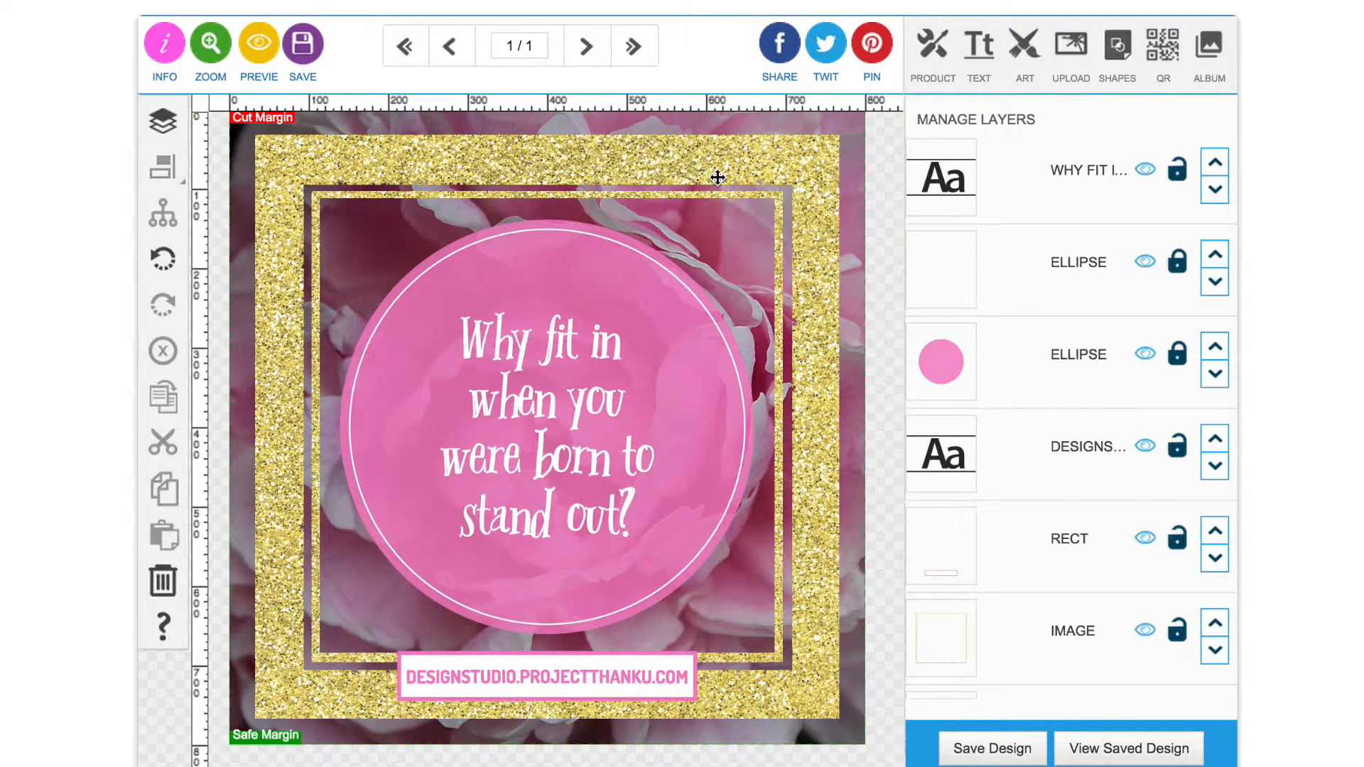
pyautogui.scroll(-1, 1071, 412)
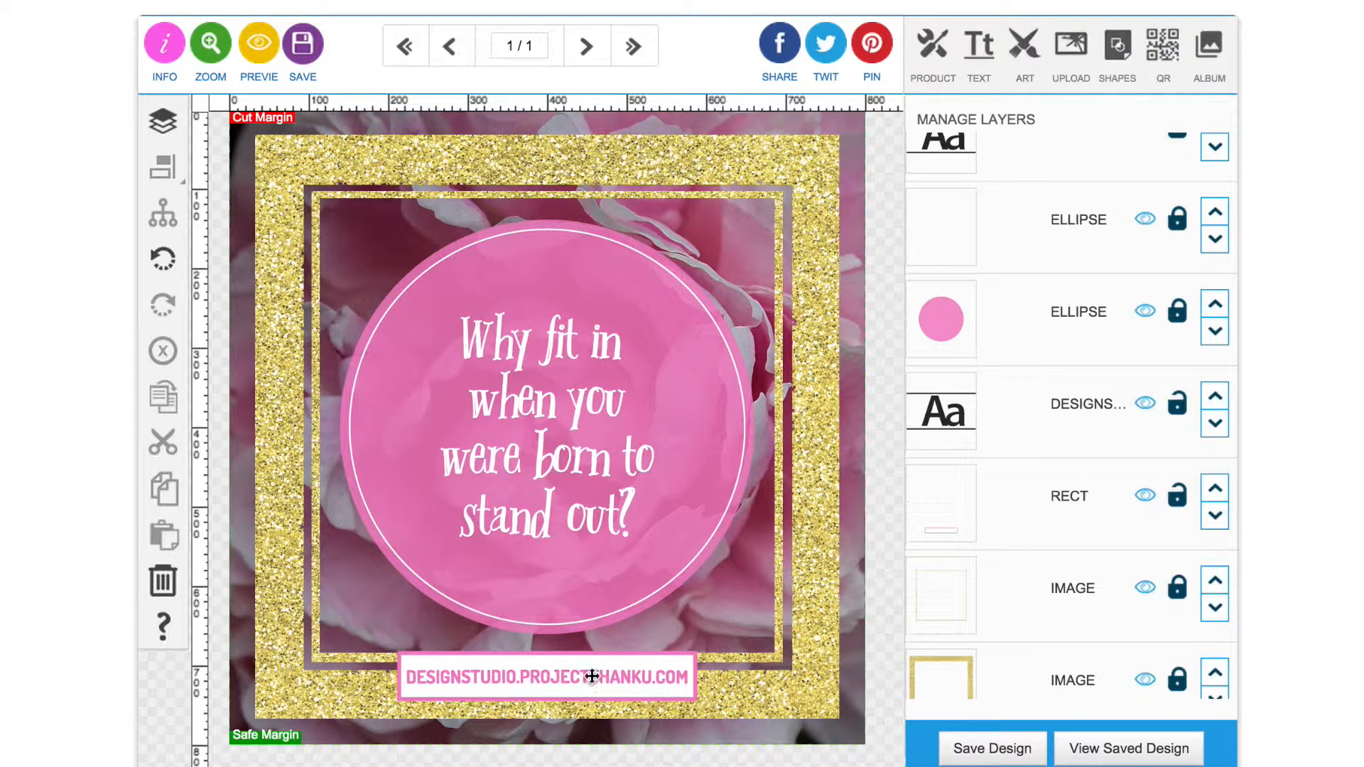
# Enlarge the website label's rectangle to about 391 × 61 px and centre it horizontally on the page.
pyautogui.click(581, 657)
pyautogui.moveTo(554, 650); pyautogui.dragTo(551, 647)
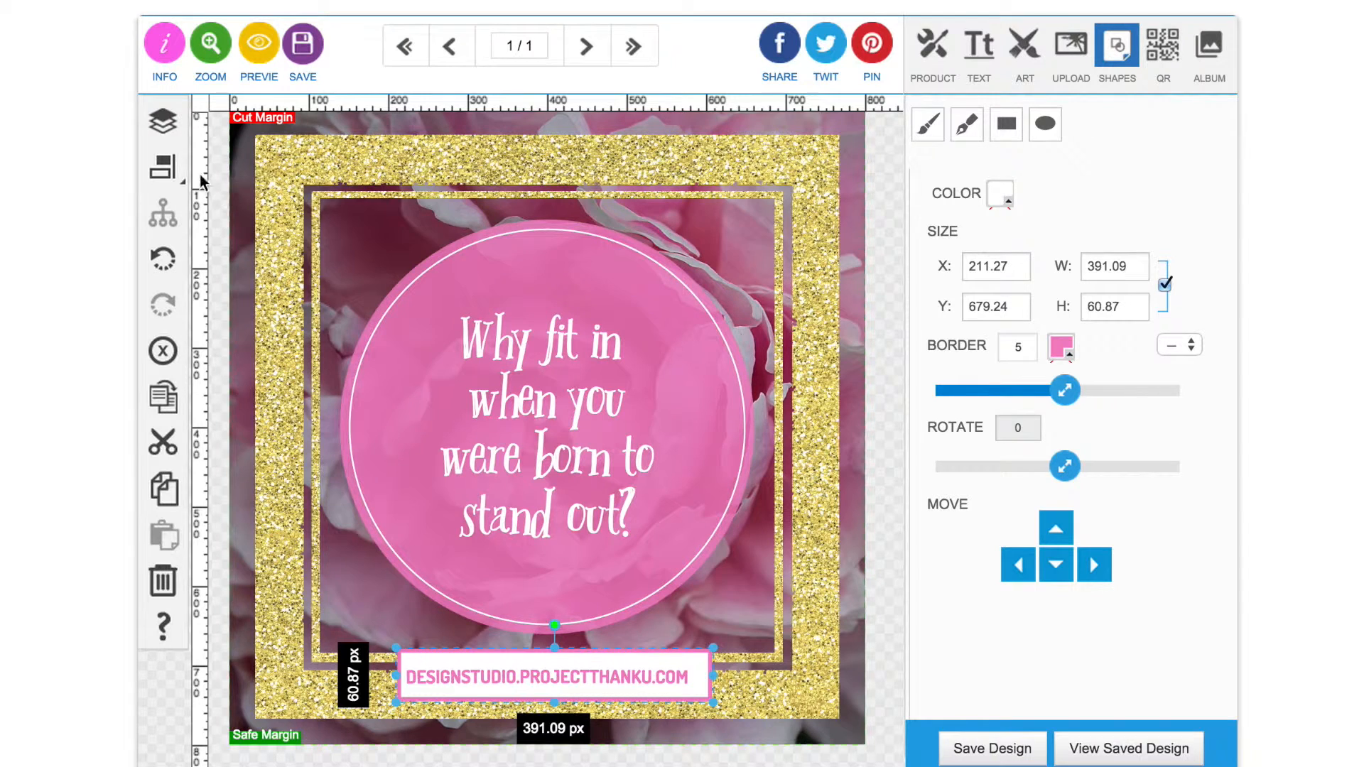
pyautogui.click(163, 166)
pyautogui.click(263, 166)
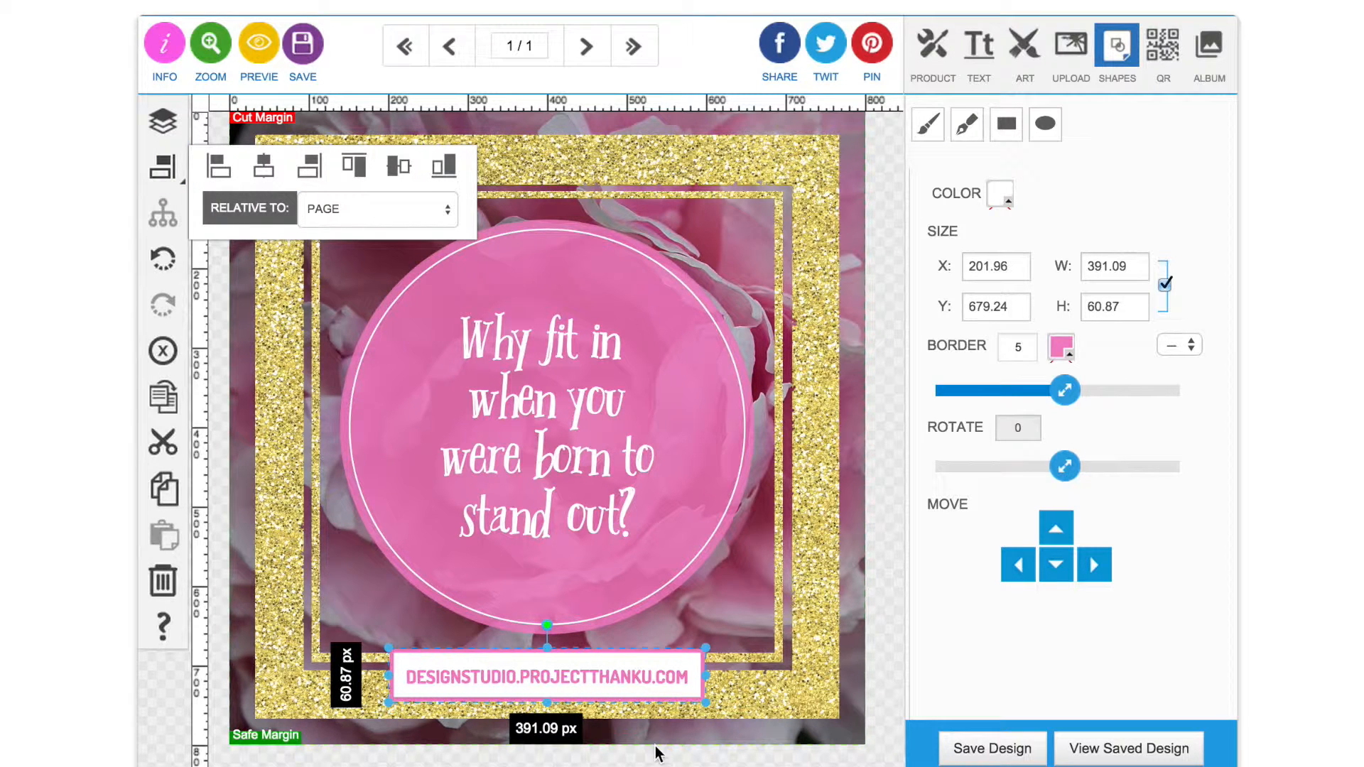
# Nudge the label rectangle and its website text slightly up, keeping the text centred in the box.
pyautogui.moveTo(675, 655); pyautogui.dragTo(675, 654)
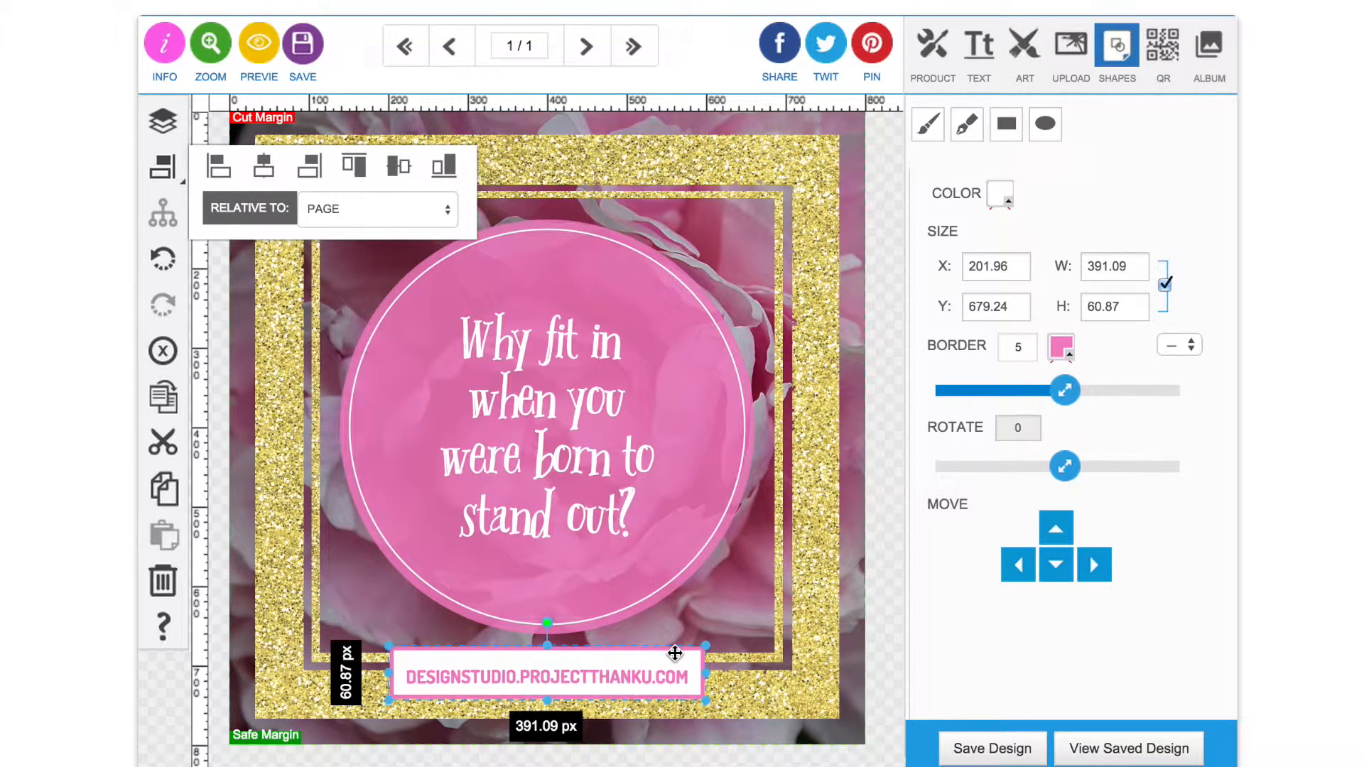
pyautogui.click(653, 676)
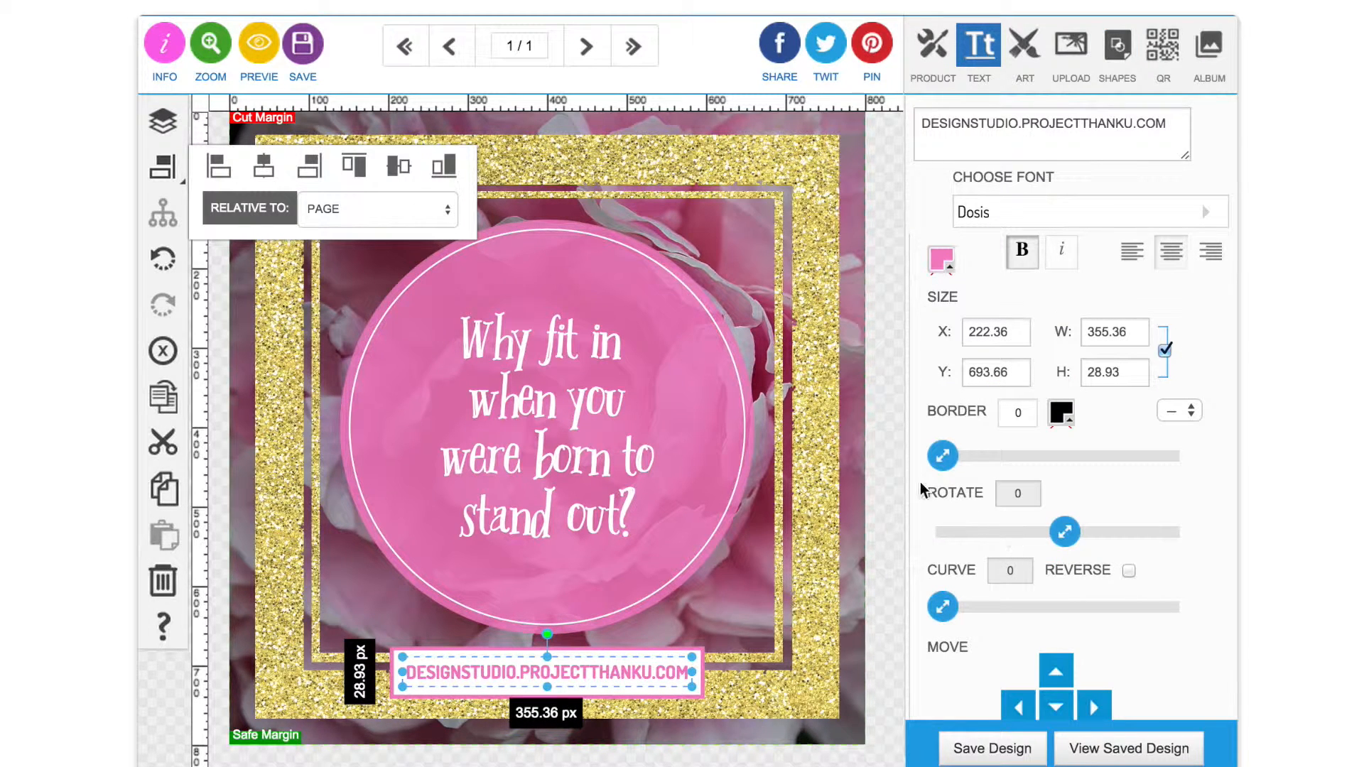
pyautogui.click(894, 450)
# Add the gold glitter opening quotation mark from the Glitter Elements album.
pyautogui.click(1216, 47)
pyautogui.click(1055, 124)
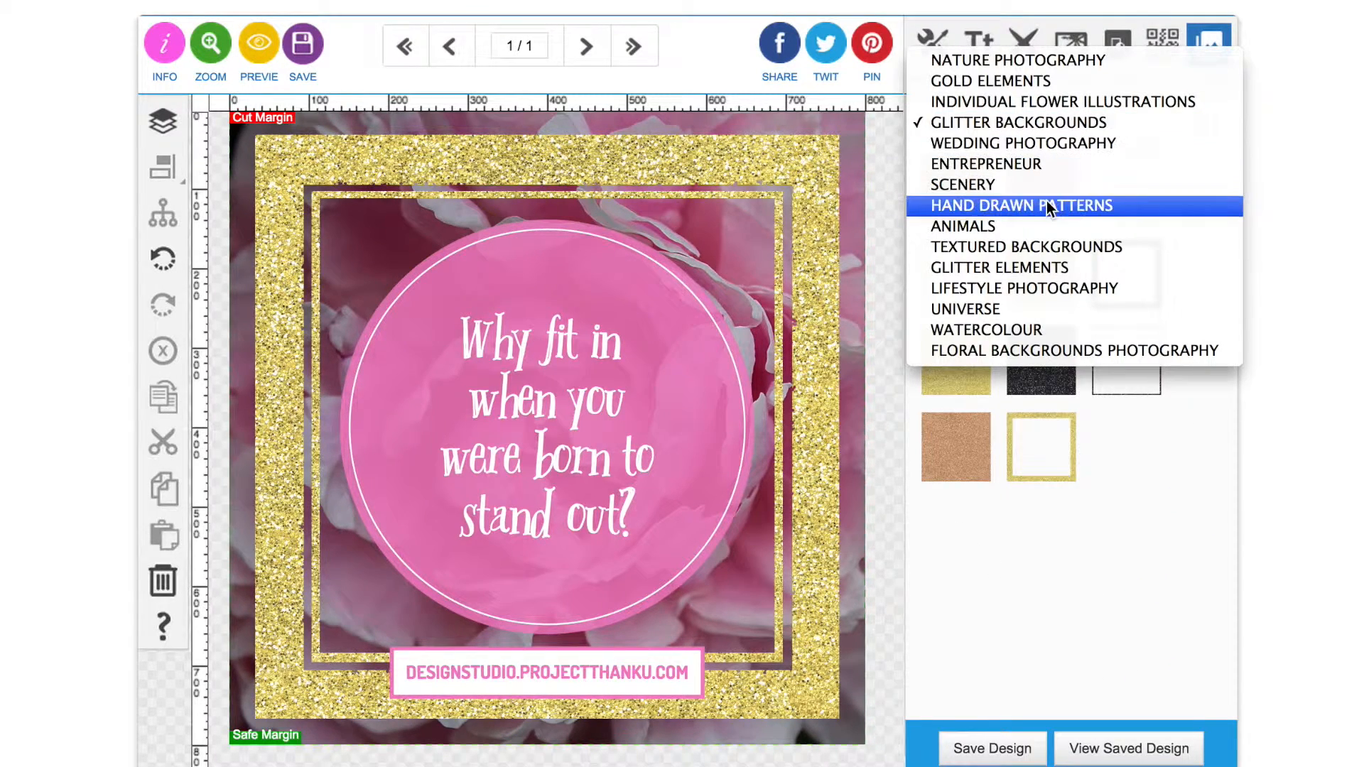
pyautogui.click(1053, 268)
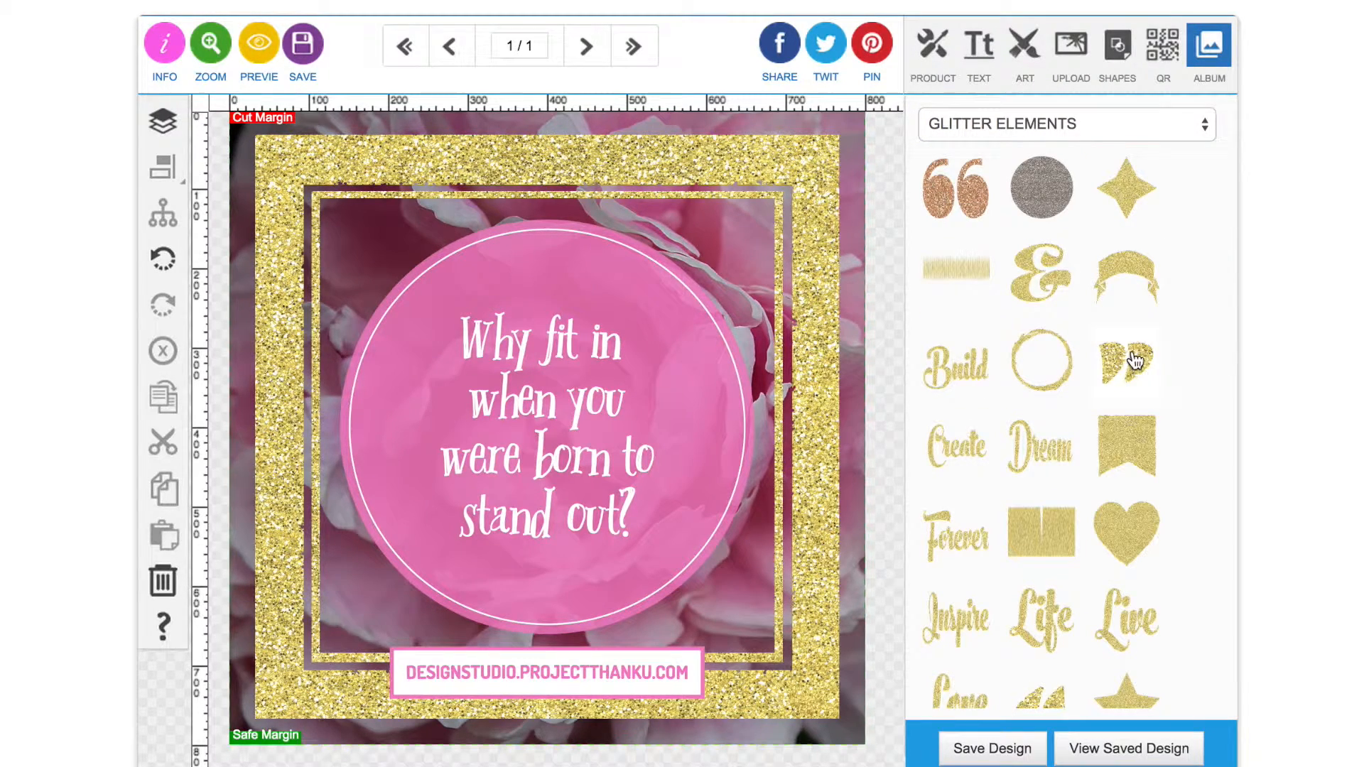
pyautogui.scroll(-3, 1135, 363)
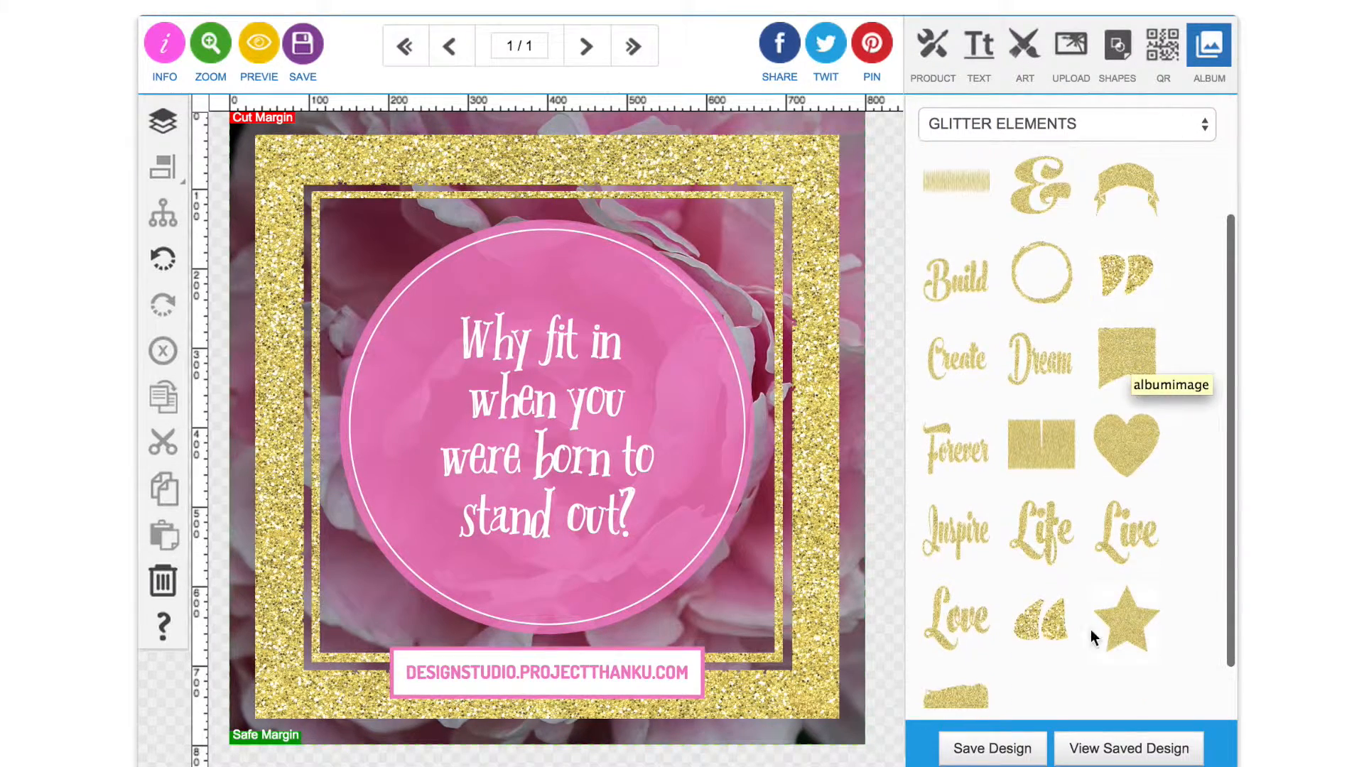
pyautogui.click(1052, 628)
# Shrink the opening quotation mark to about 118 px wide and centre it horizontally above the quote text.
pyautogui.moveTo(228, 430); pyautogui.dragTo(445, 214)
pyautogui.moveTo(511, 175); pyautogui.dragTo(560, 287)
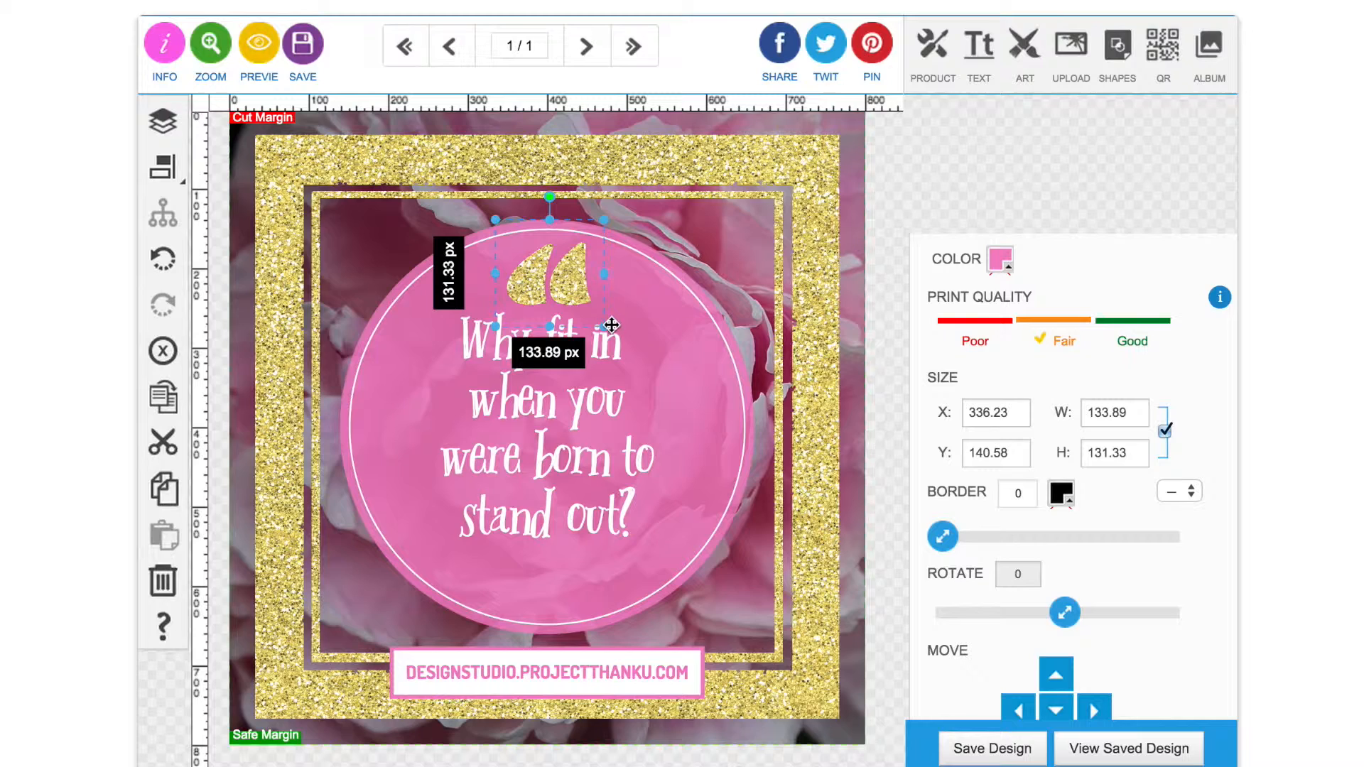
pyautogui.moveTo(609, 330); pyautogui.dragTo(564, 280)
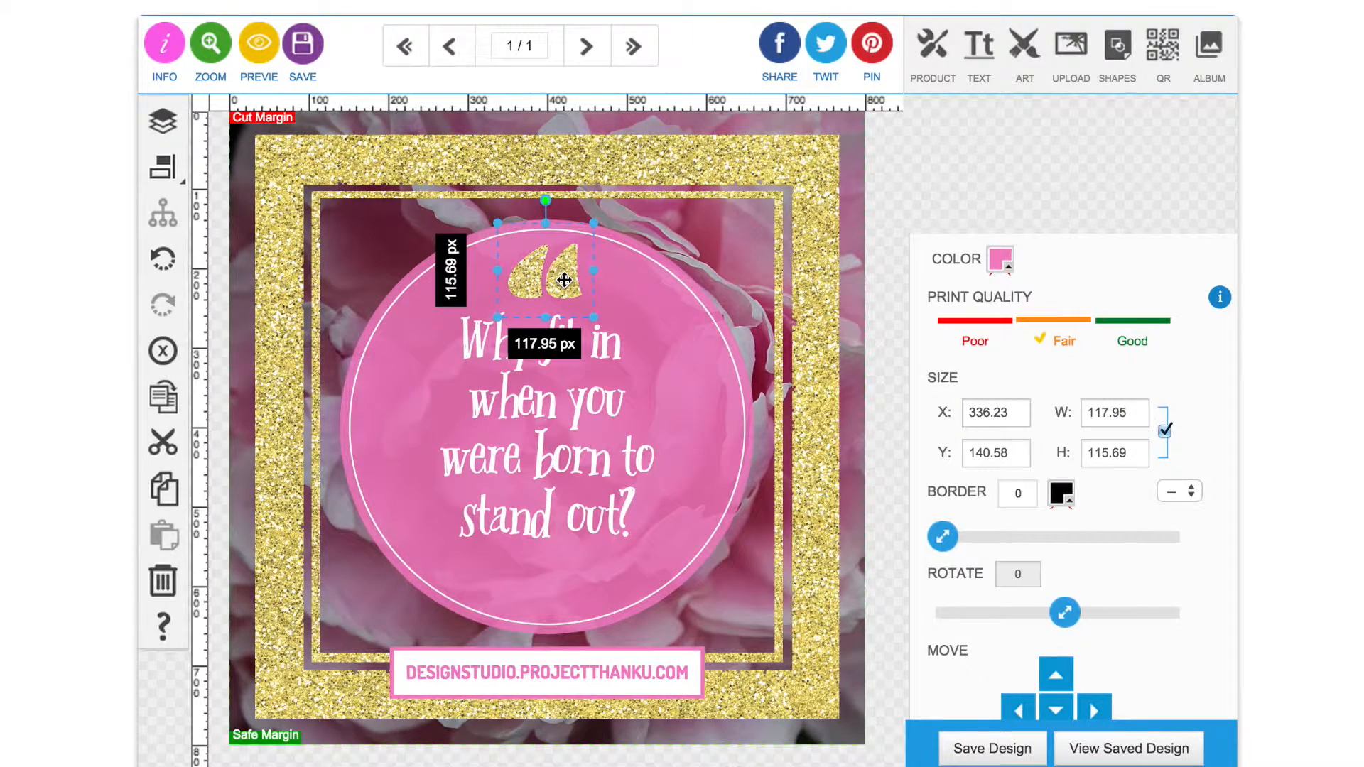
pyautogui.click(163, 166)
pyautogui.click(263, 167)
pyautogui.click(870, 279)
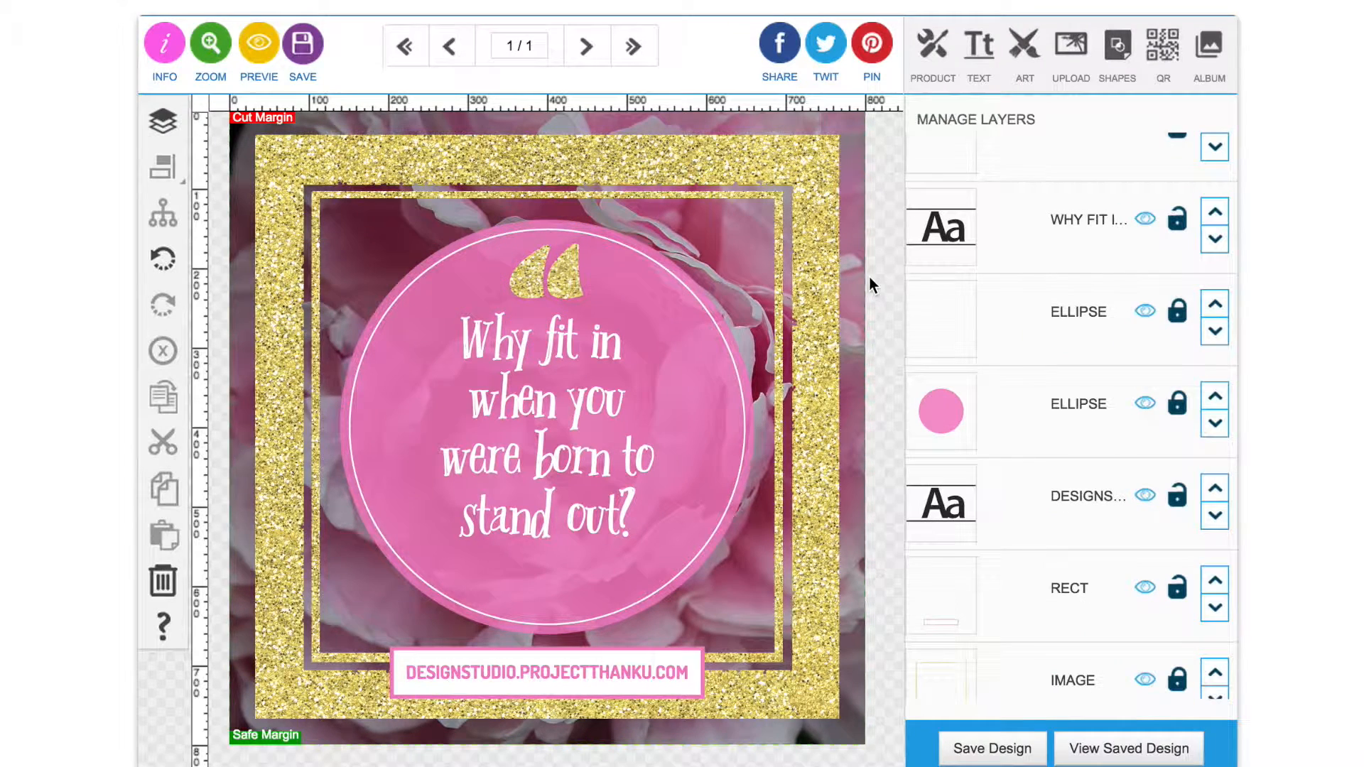
# Add the gold glitter closing quotation mark from Glitter Elements and shrink it to about 128 px wide below the quote text.
pyautogui.click(973, 46)
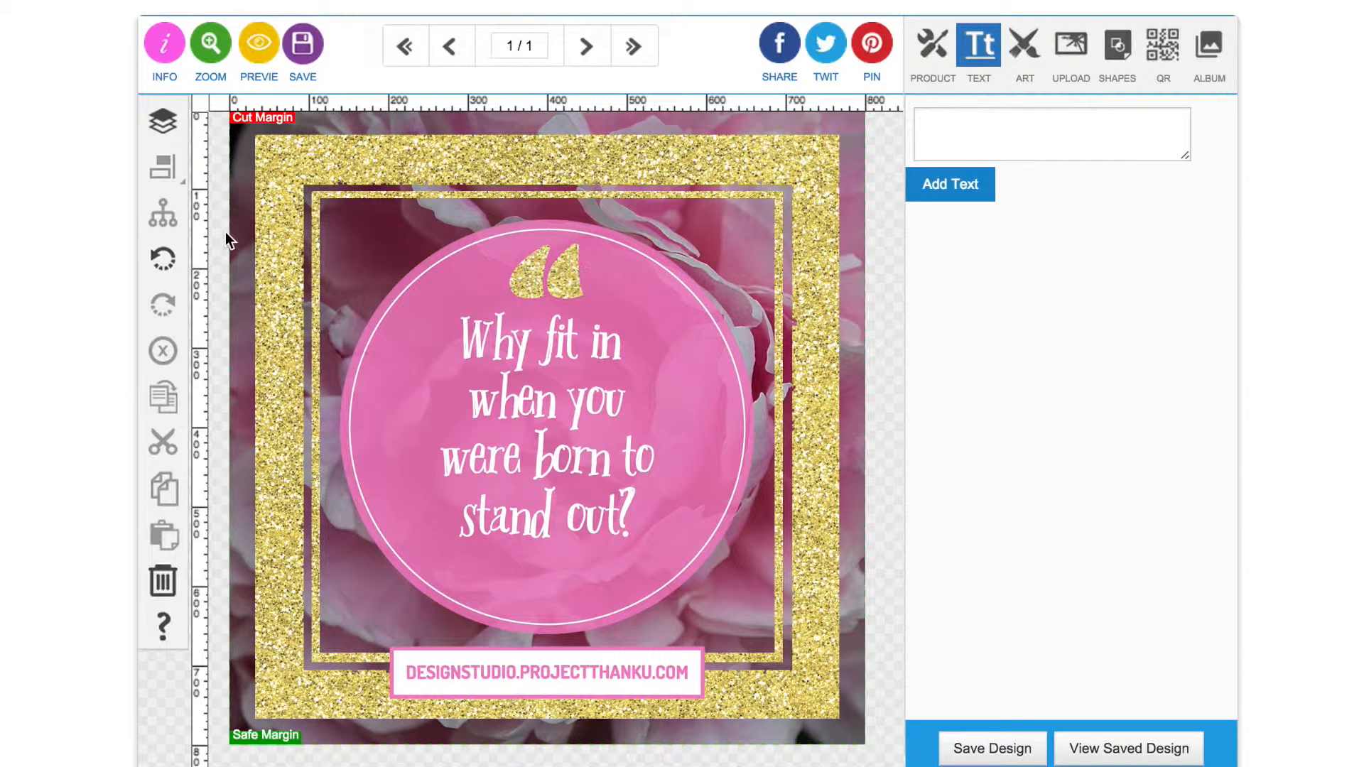
pyautogui.click(1210, 71)
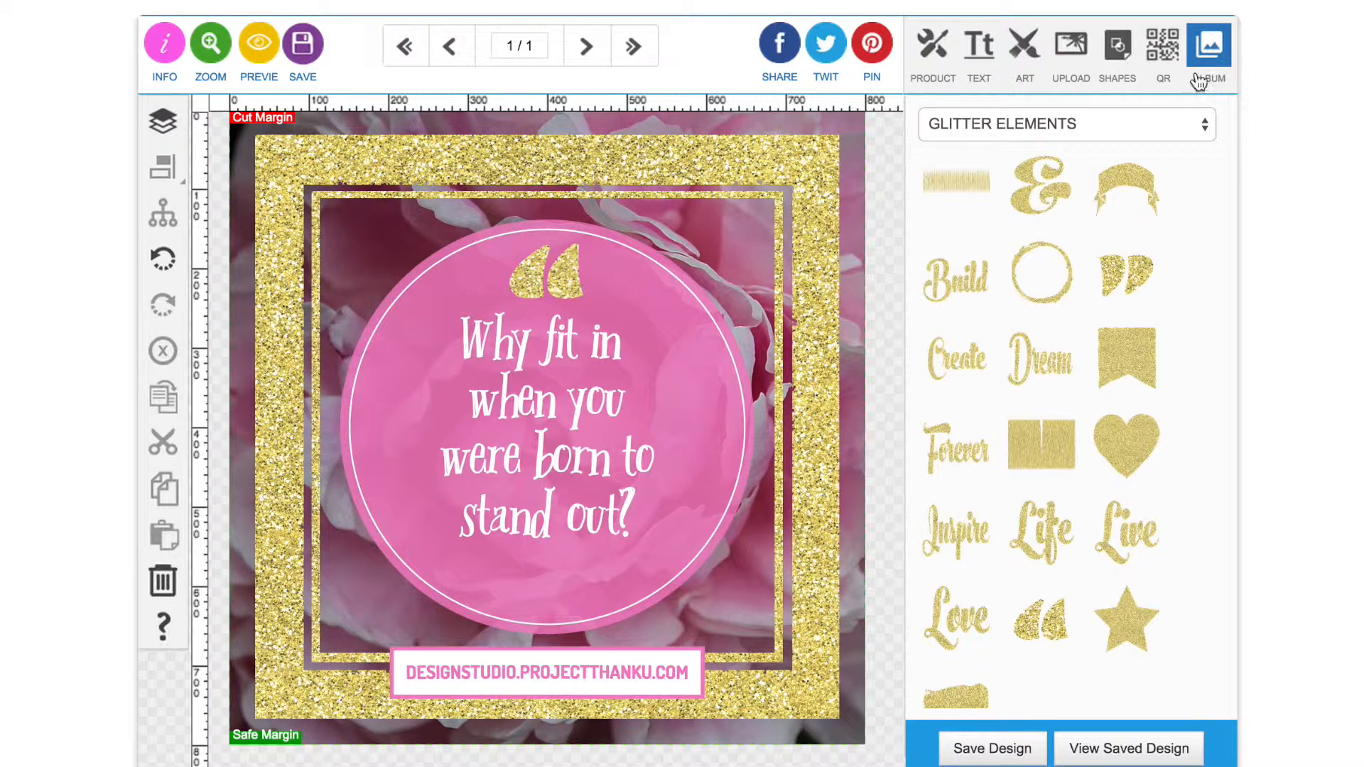
pyautogui.click(1127, 285)
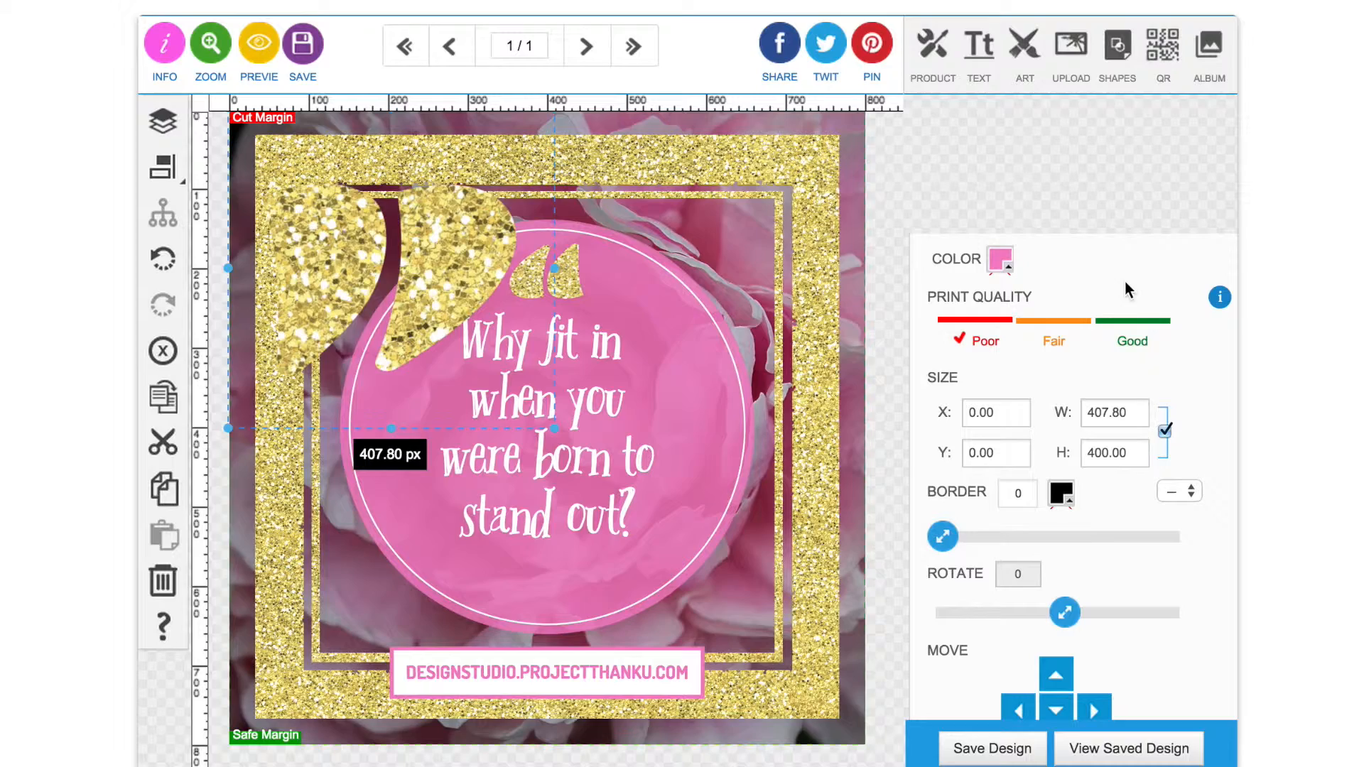
pyautogui.moveTo(293, 280); pyautogui.dragTo(369, 386)
pyautogui.moveTo(299, 213); pyautogui.dragTo(525, 429)
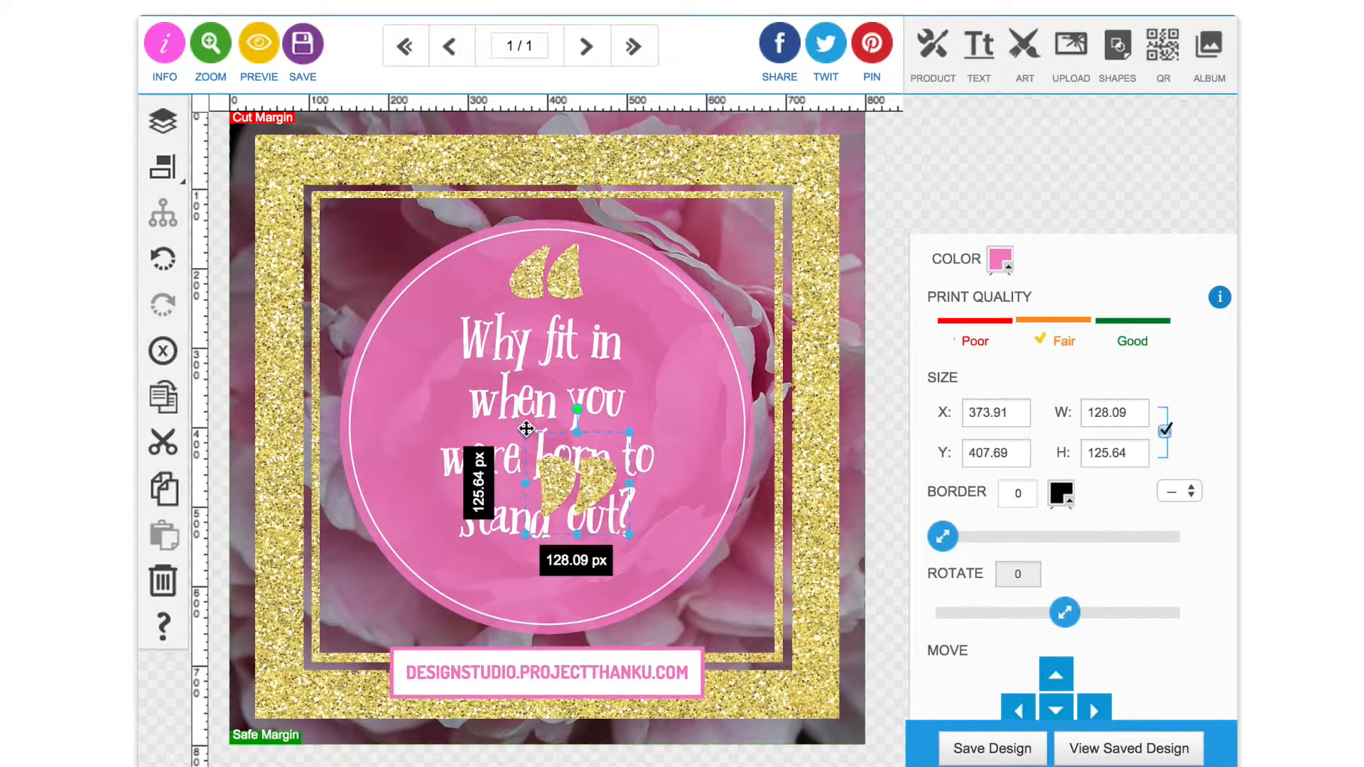
pyautogui.moveTo(601, 476); pyautogui.dragTo(583, 569)
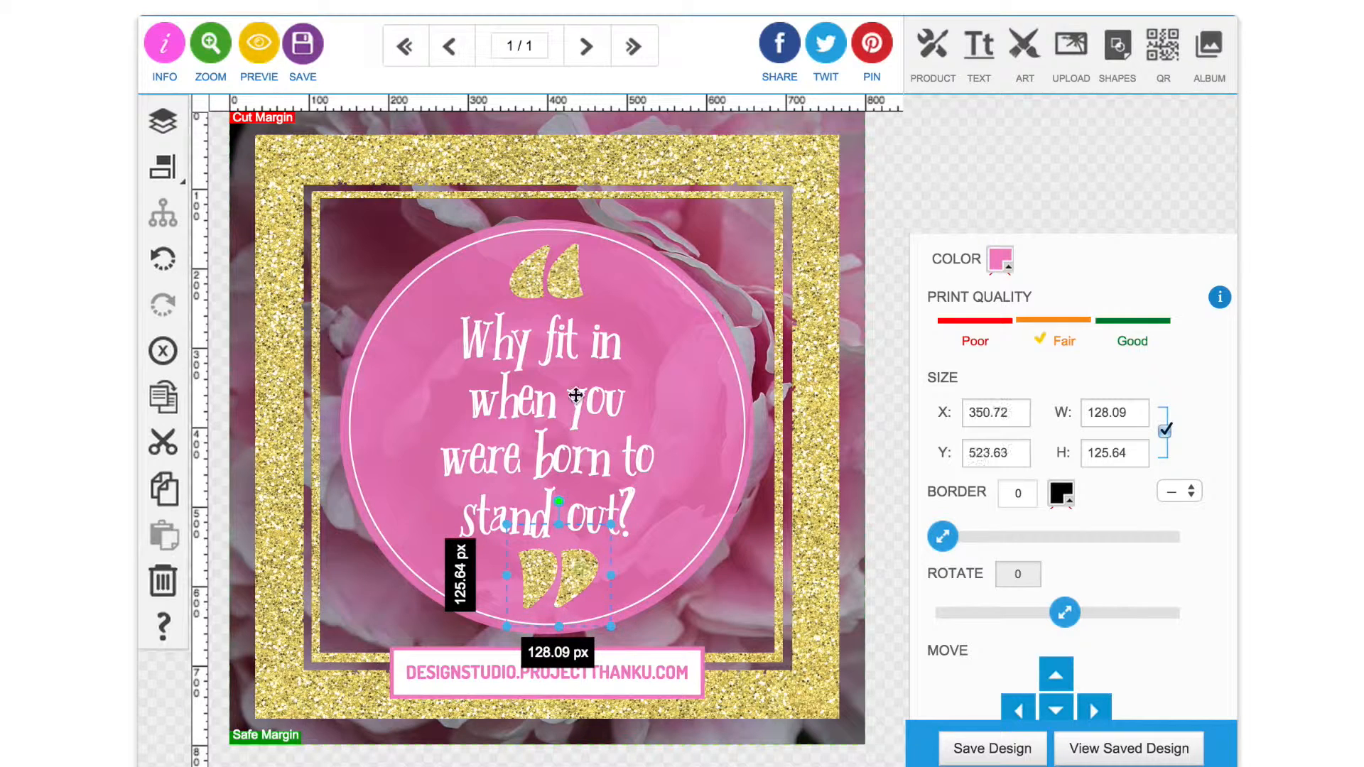
# Set the closing quotation mark's width to 117.95 px to match the opening mark and centre it horizontally on the page.
pyautogui.click(566, 284)
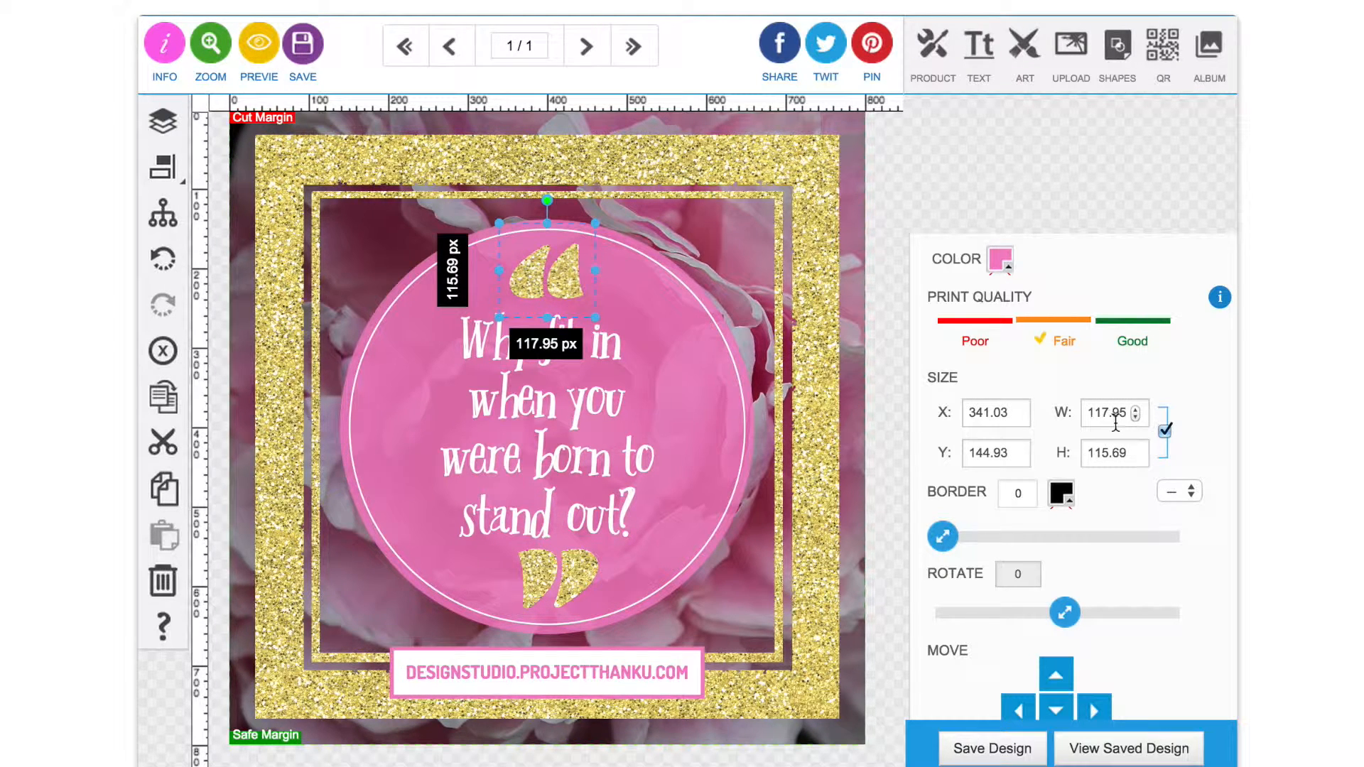
pyautogui.click(575, 572)
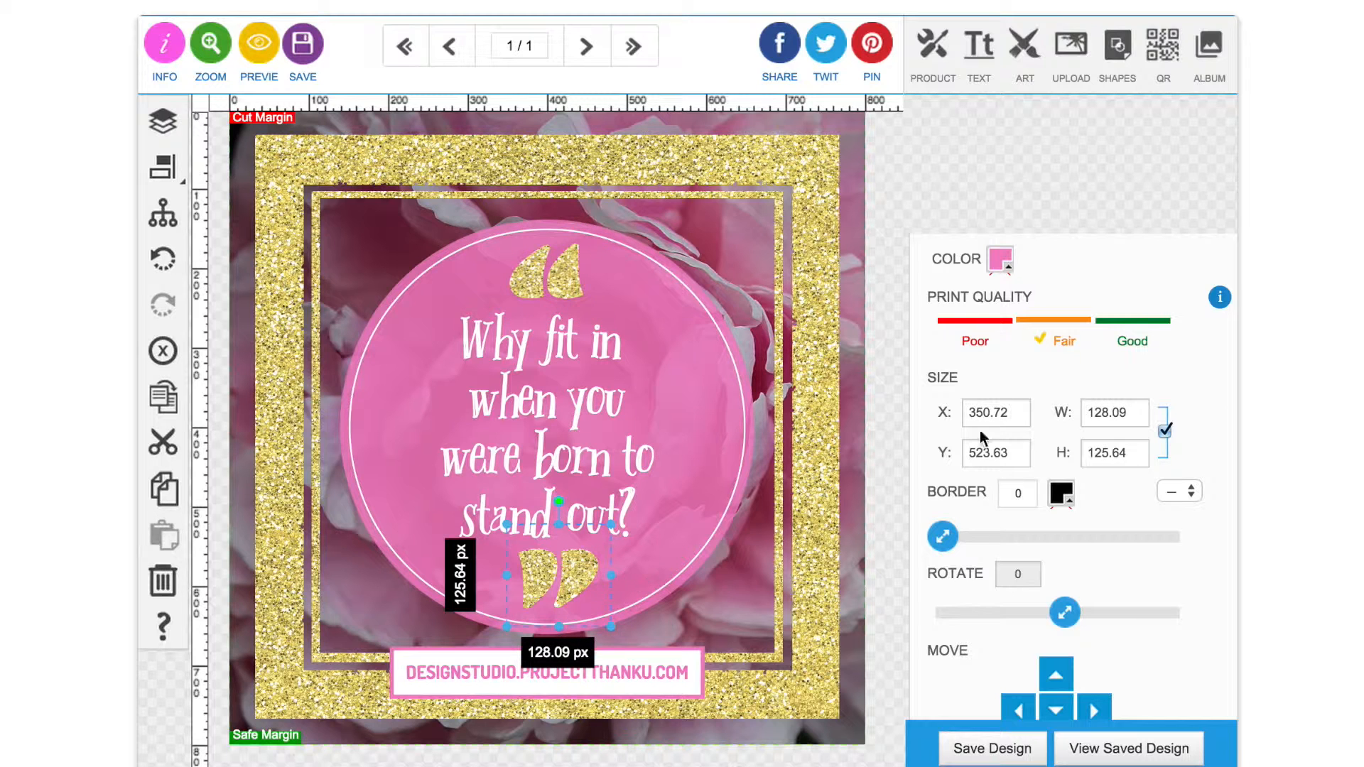
pyautogui.doubleClick(1093, 418)
pyautogui.write('111')
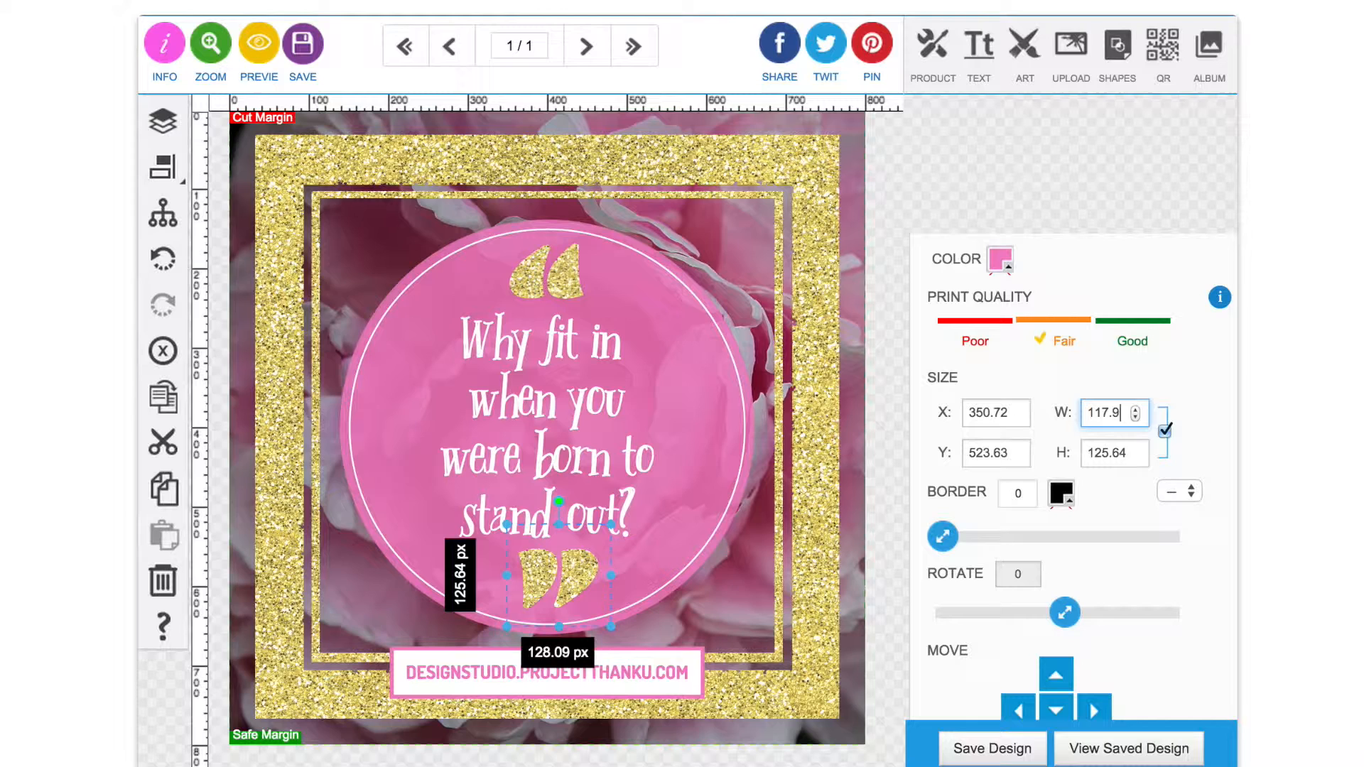
pyautogui.write('.95')
pyautogui.press('Return')
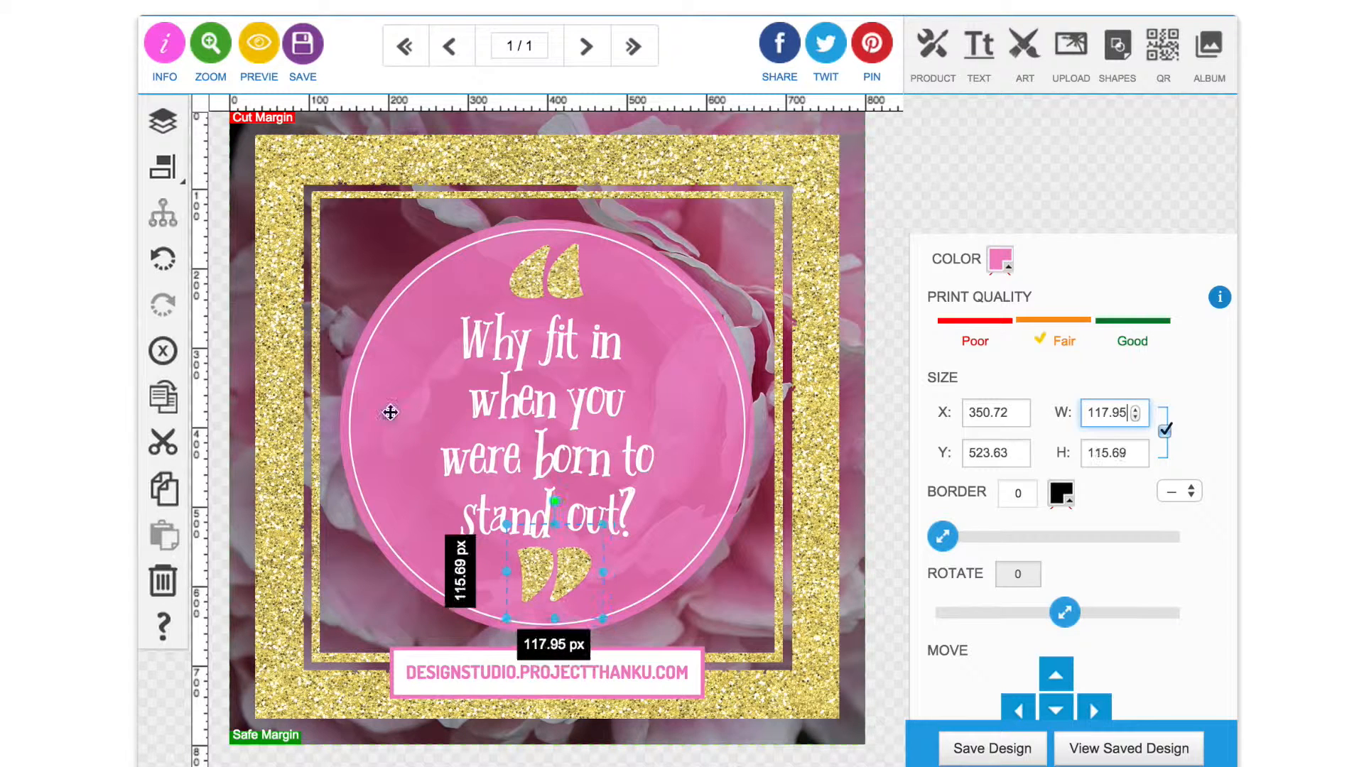
pyautogui.click(163, 167)
pyautogui.click(264, 169)
pyautogui.click(538, 284)
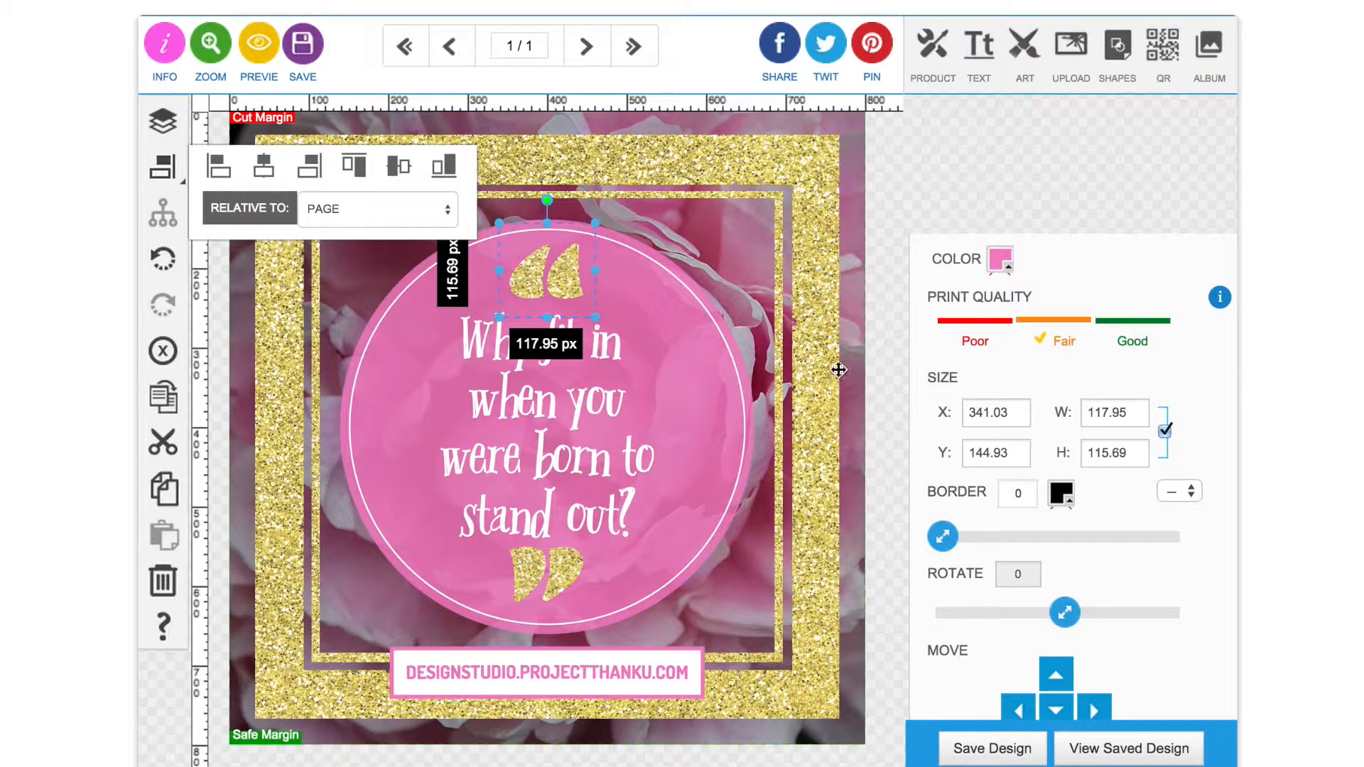
pyautogui.click(878, 387)
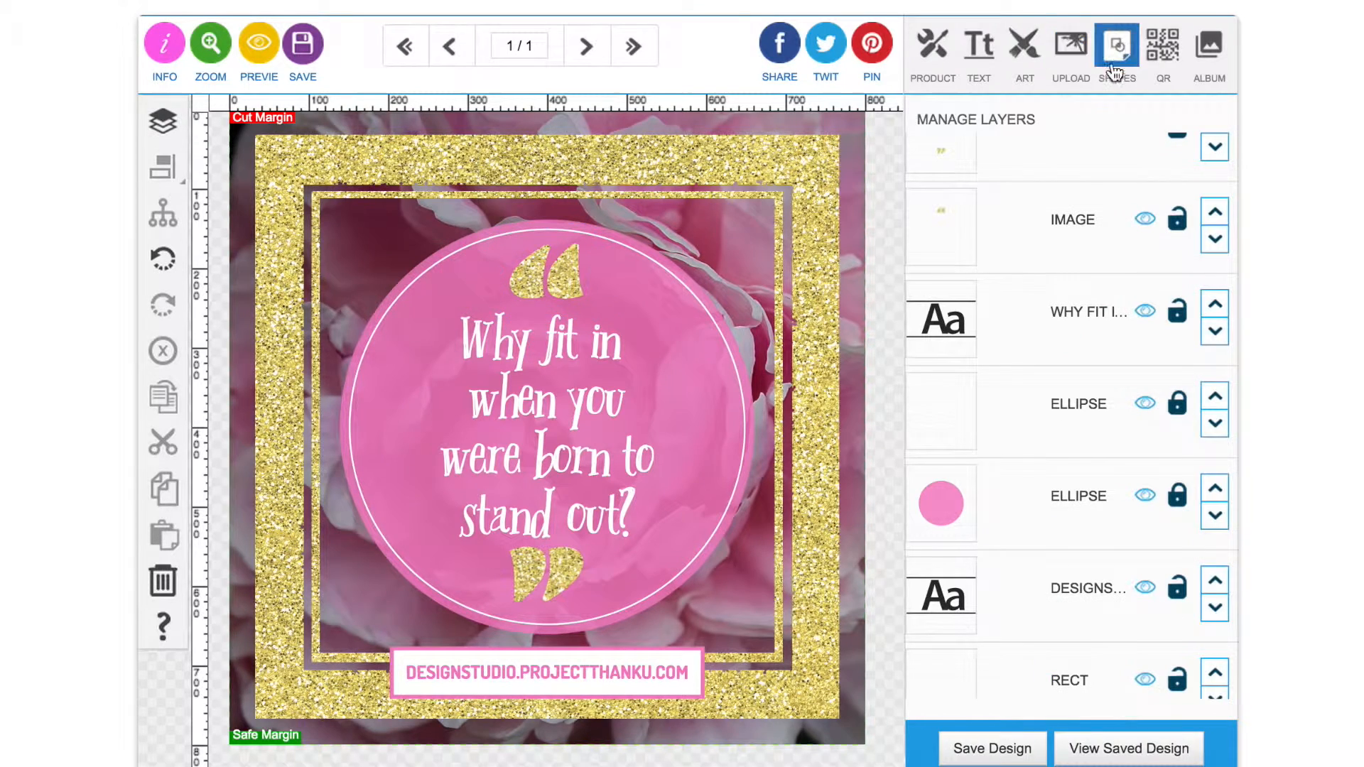
# Add the first teal ribbon from the Banners clipart and enlarge it to about 228 × 32 px across the circle's lower-right edge.
pyautogui.click(1025, 48)
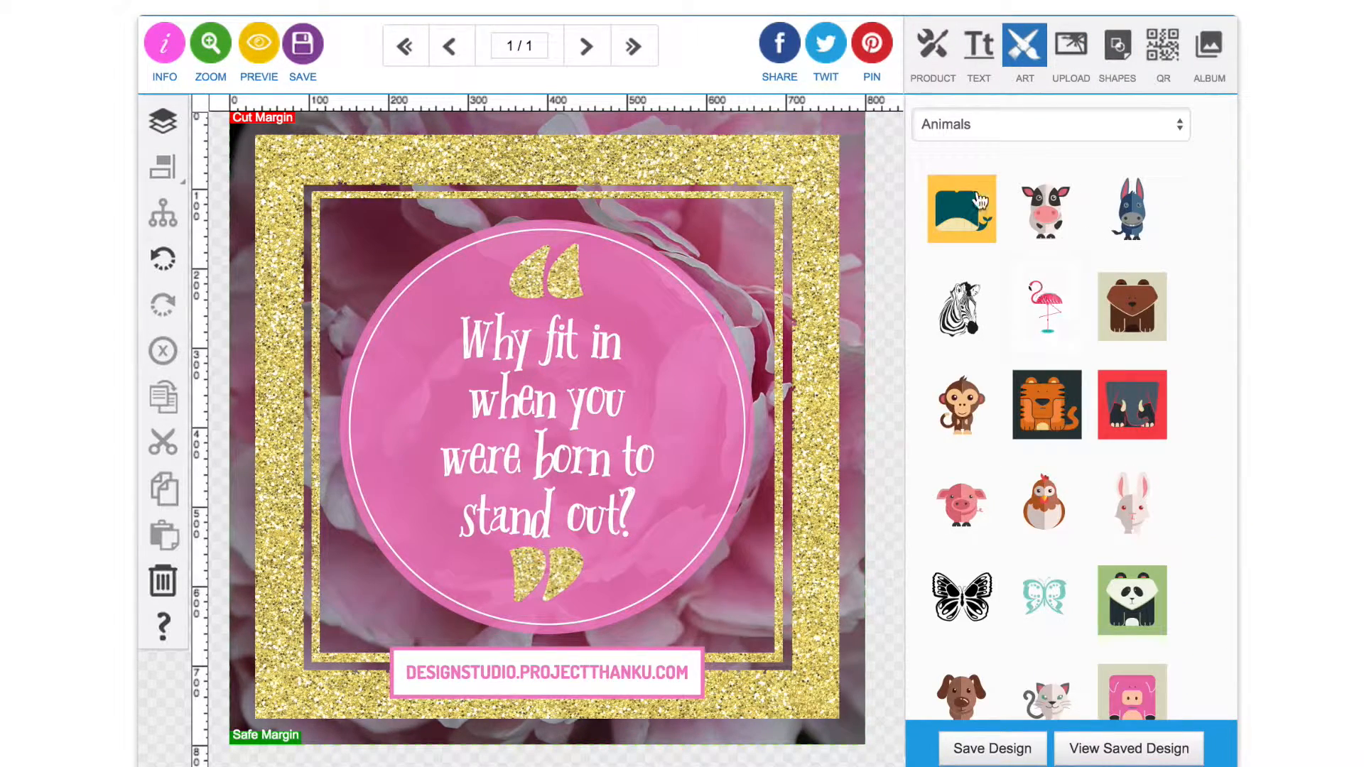
pyautogui.click(975, 127)
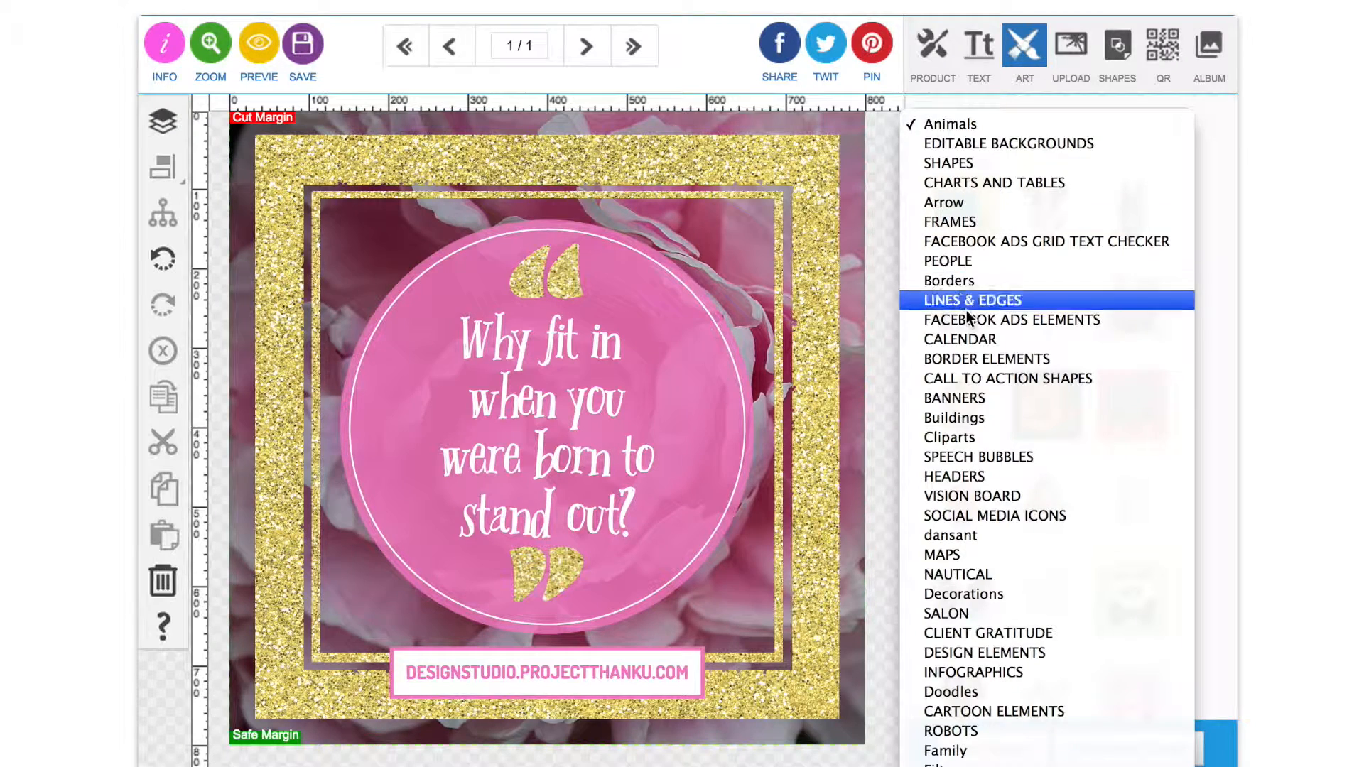
pyautogui.click(978, 399)
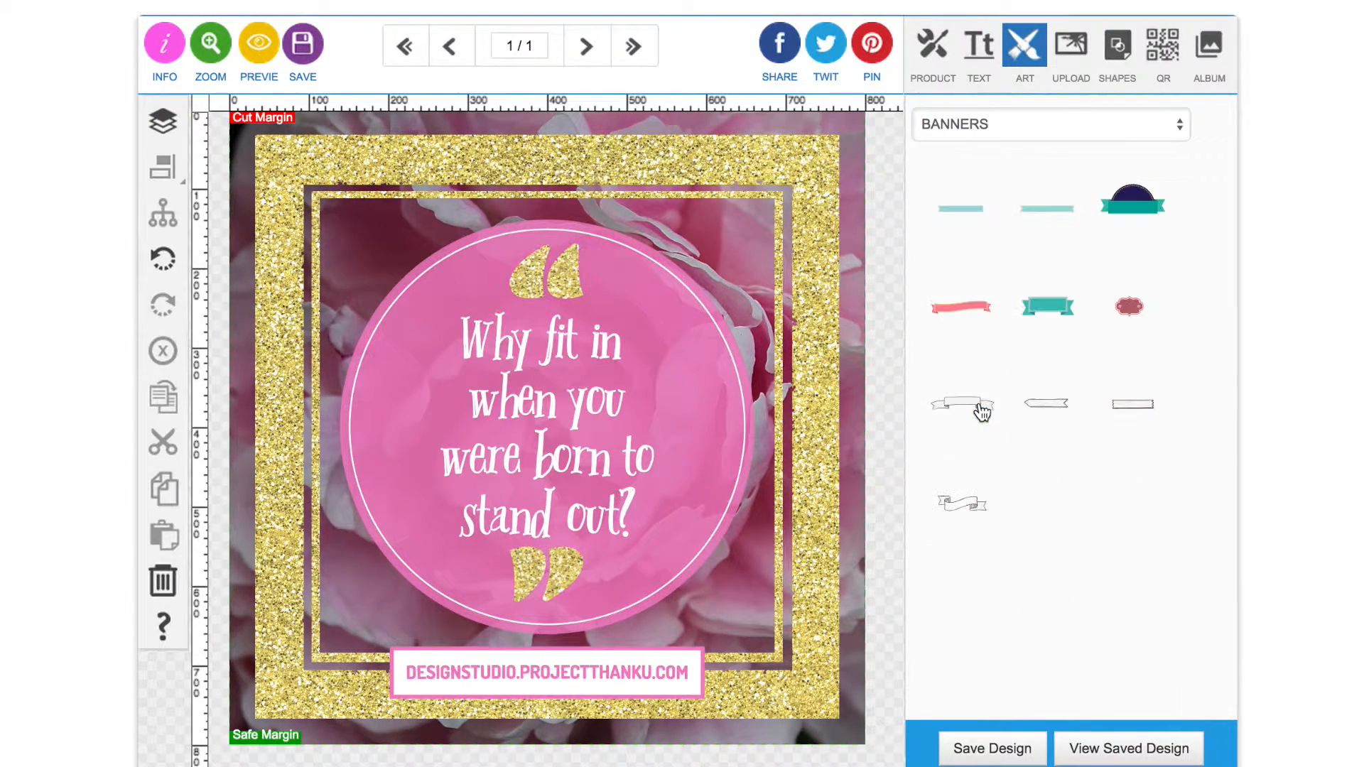
pyautogui.click(961, 207)
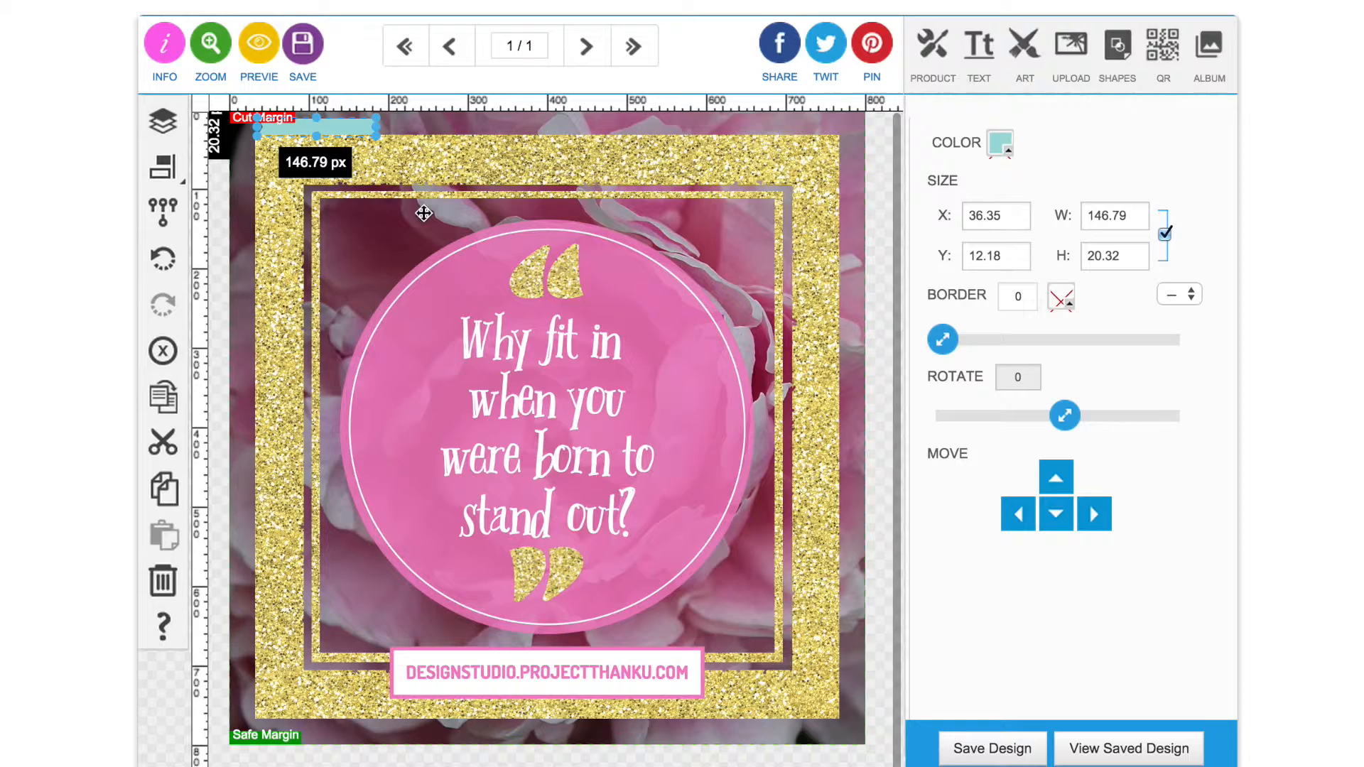
pyautogui.moveTo(343, 130); pyautogui.dragTo(744, 588)
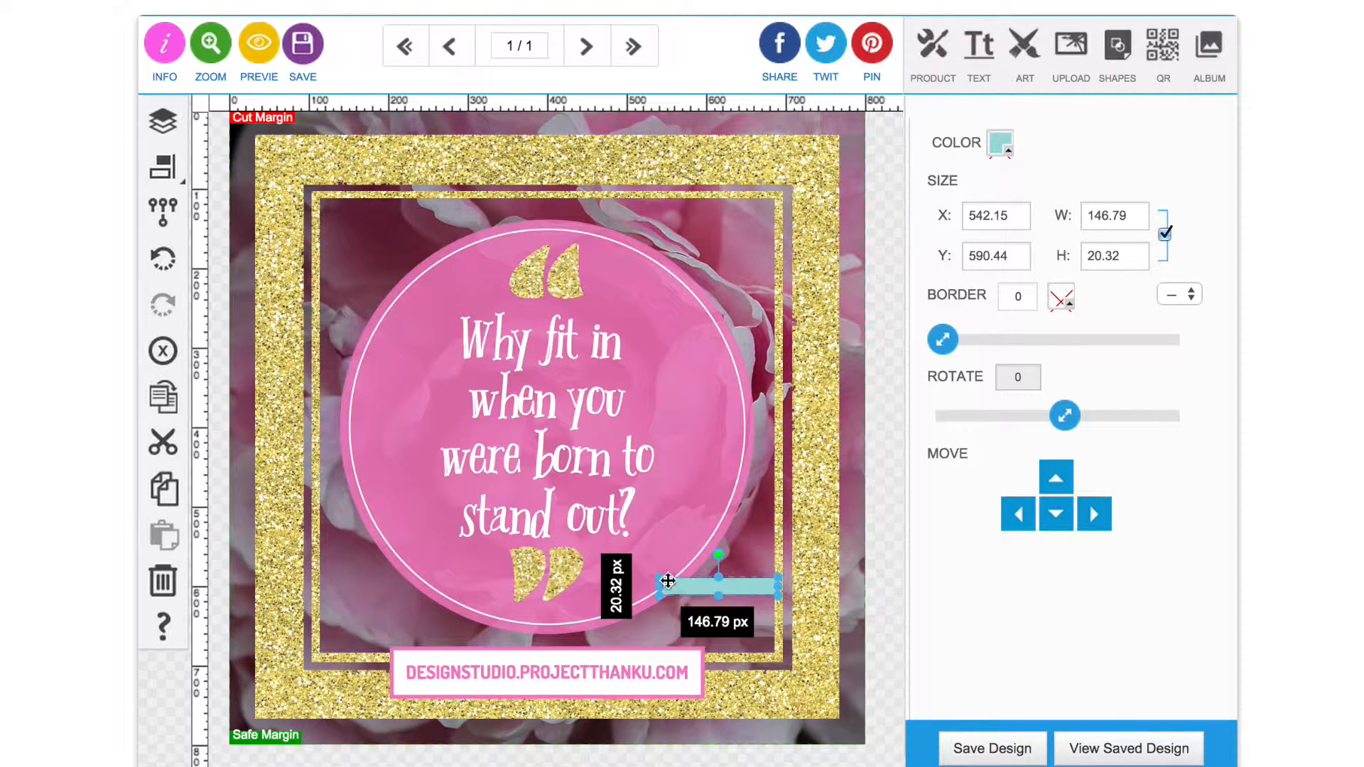
pyautogui.moveTo(662, 574); pyautogui.dragTo(624, 602)
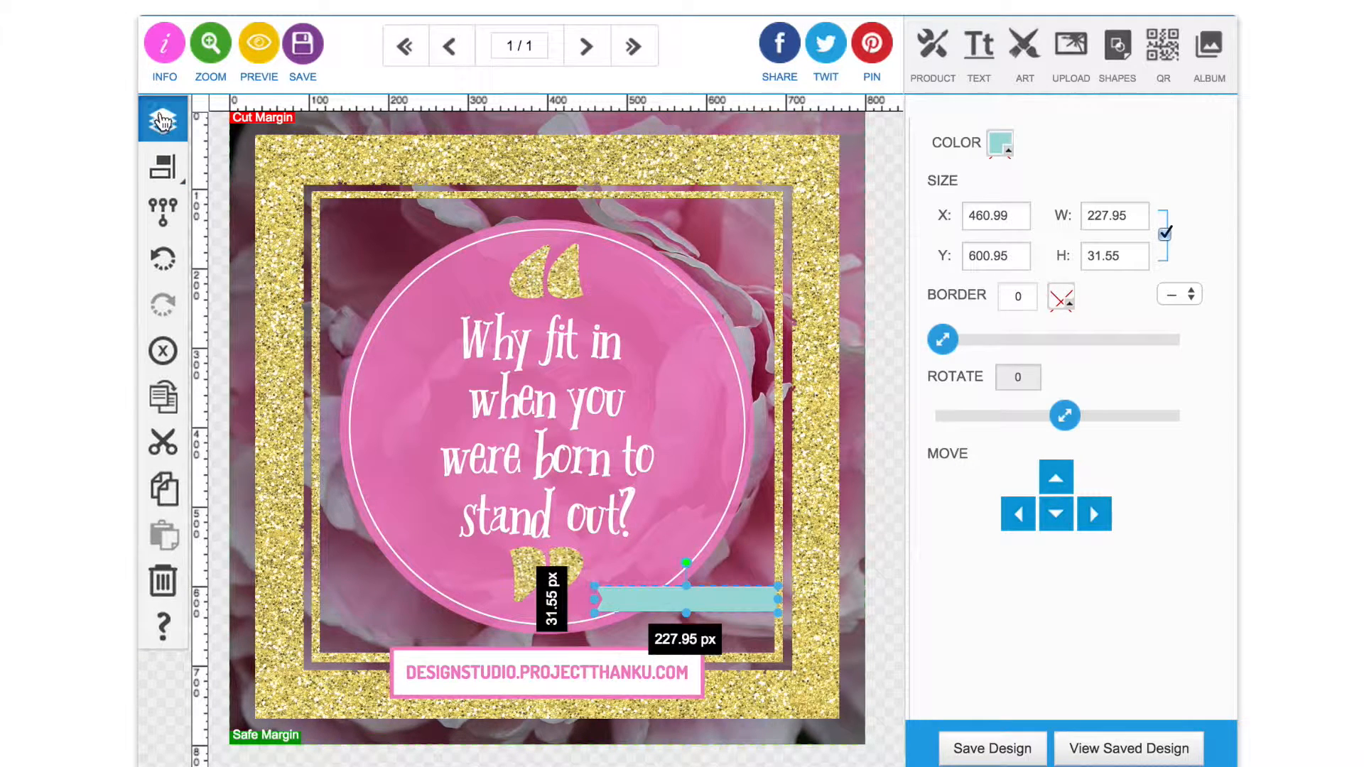
pyautogui.scroll(2, 1119, 279)
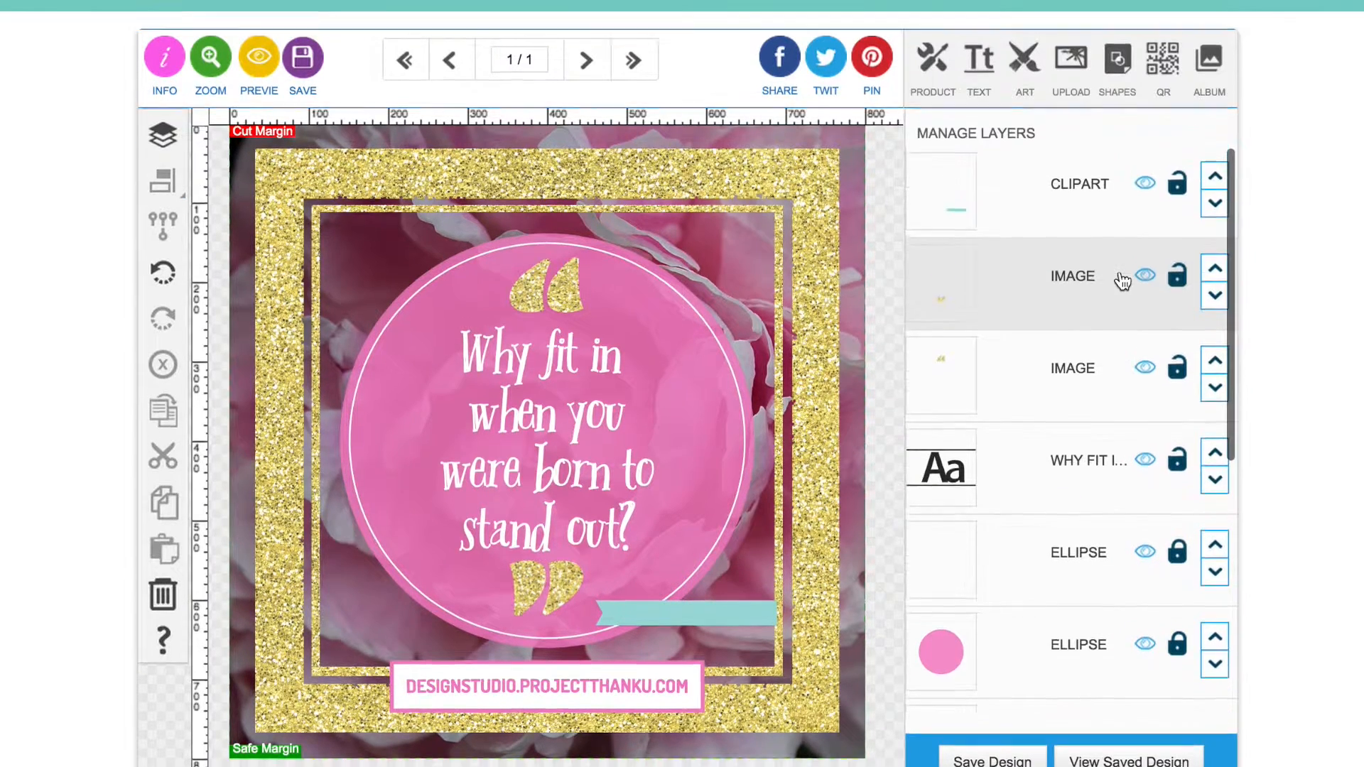
# Lower the teal ribbon in the layer order until it sits directly beneath the thin gold glitter frame.
pyautogui.click(1218, 207)
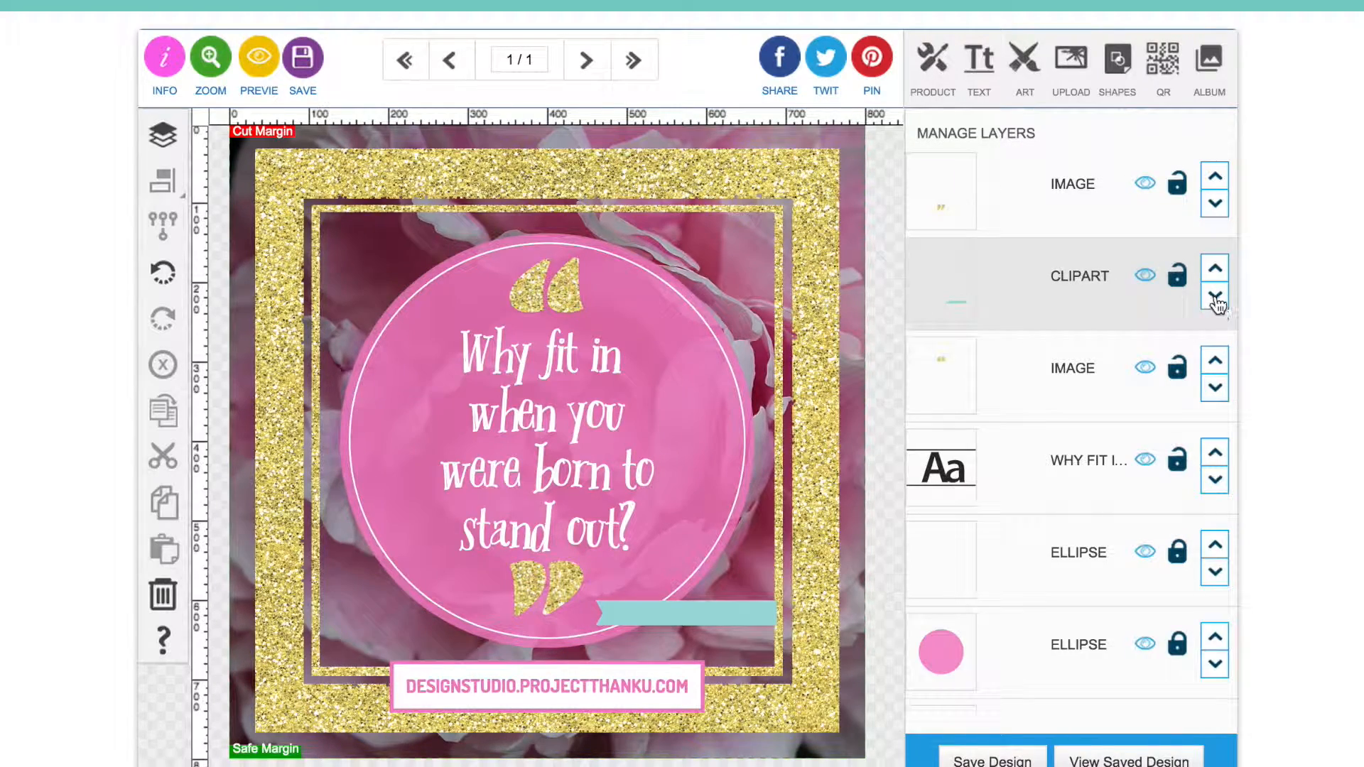
pyautogui.click(1216, 301)
pyautogui.click(1213, 389)
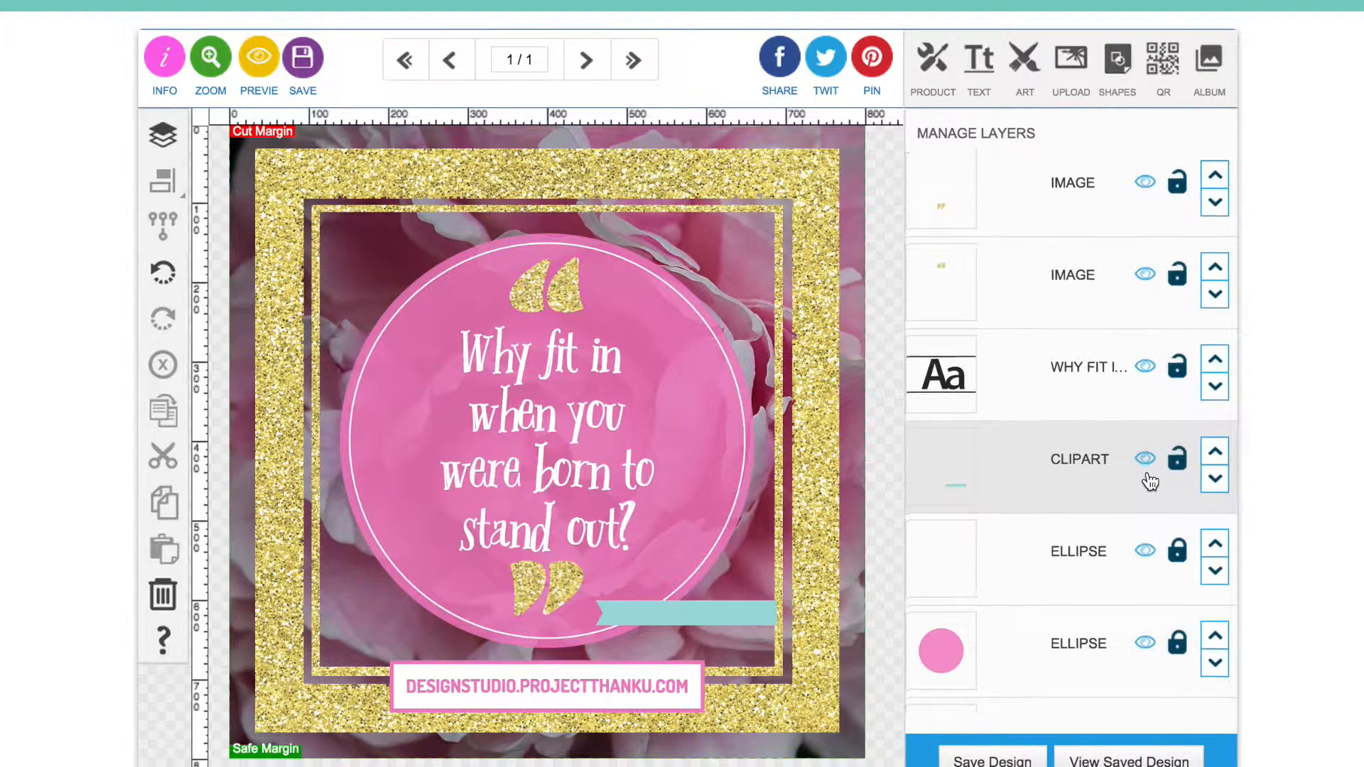
pyautogui.scroll(-2, 1171, 445)
pyautogui.click(1215, 346)
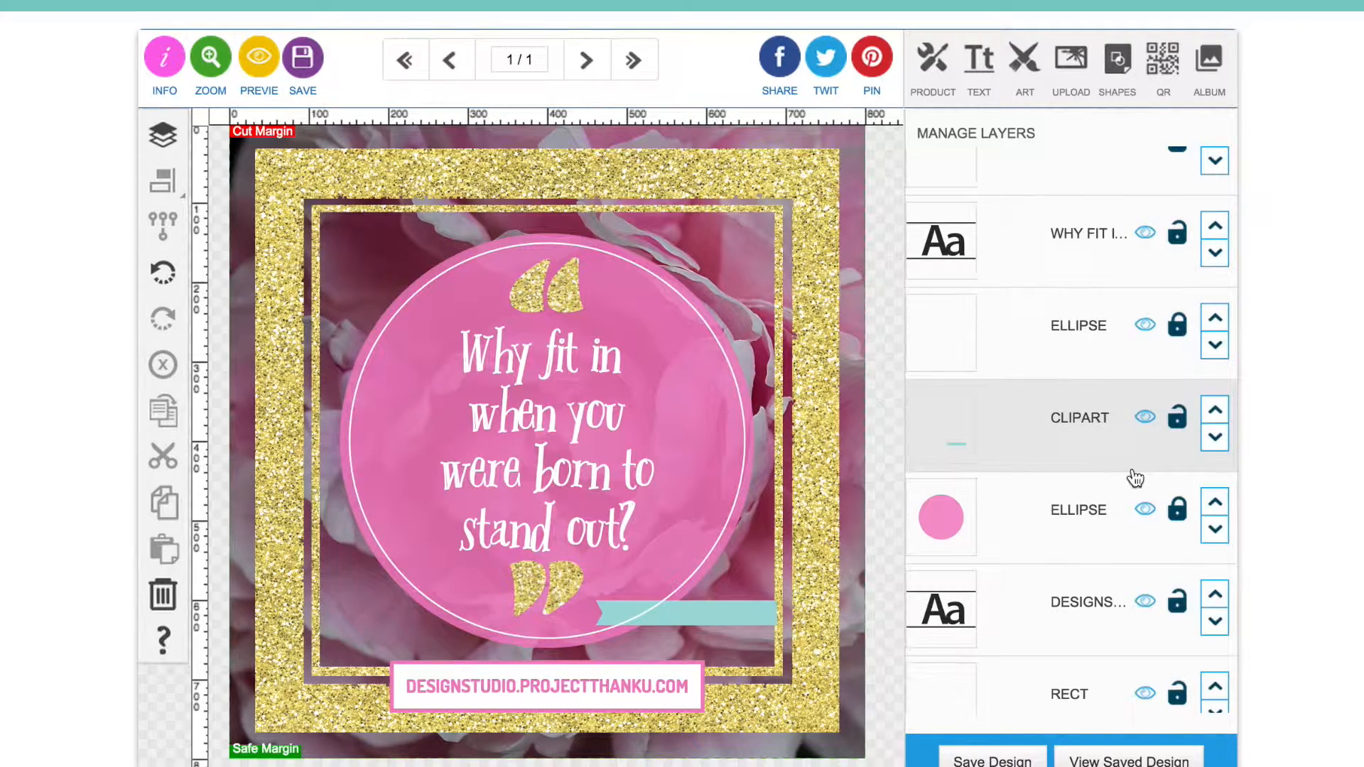
pyautogui.scroll(-1, 1135, 484)
pyautogui.scroll(-1, 1135, 484)
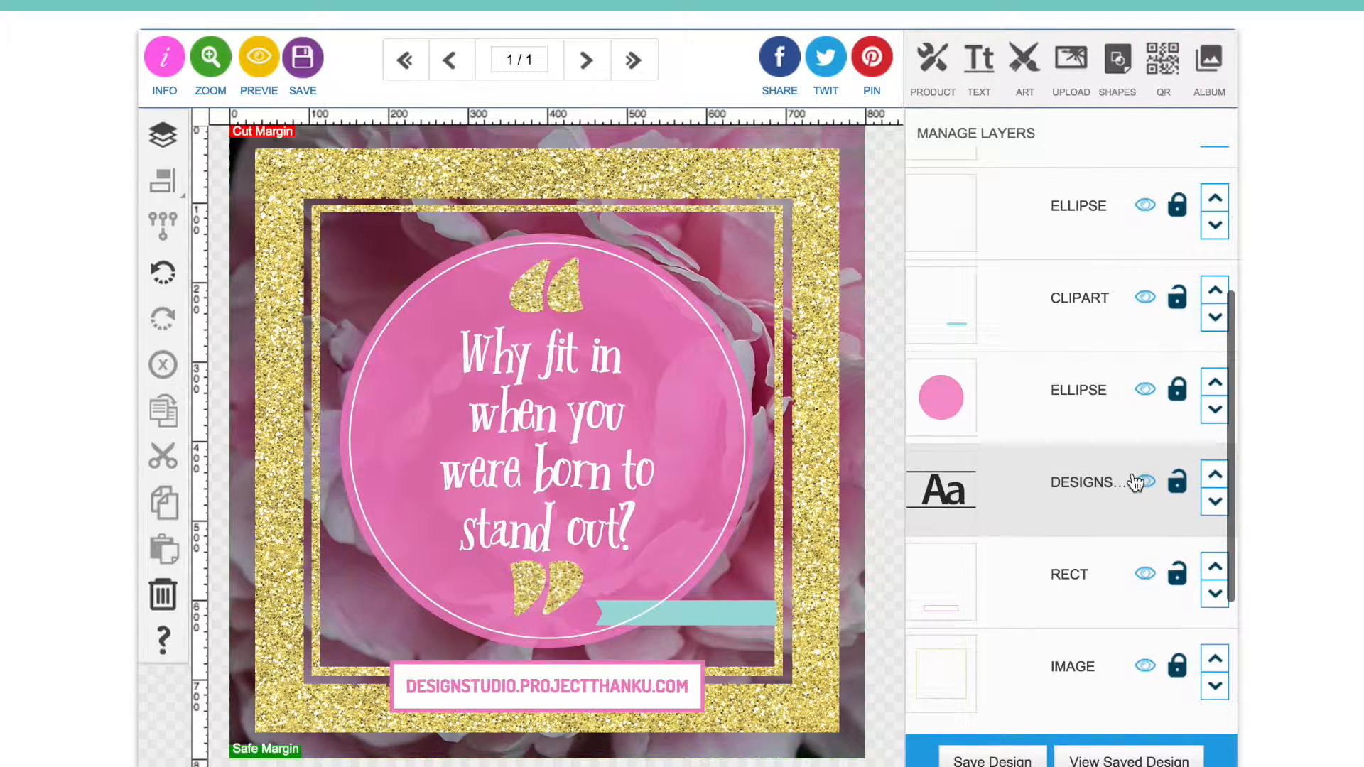
pyautogui.click(1214, 316)
pyautogui.scroll(-1, 1166, 490)
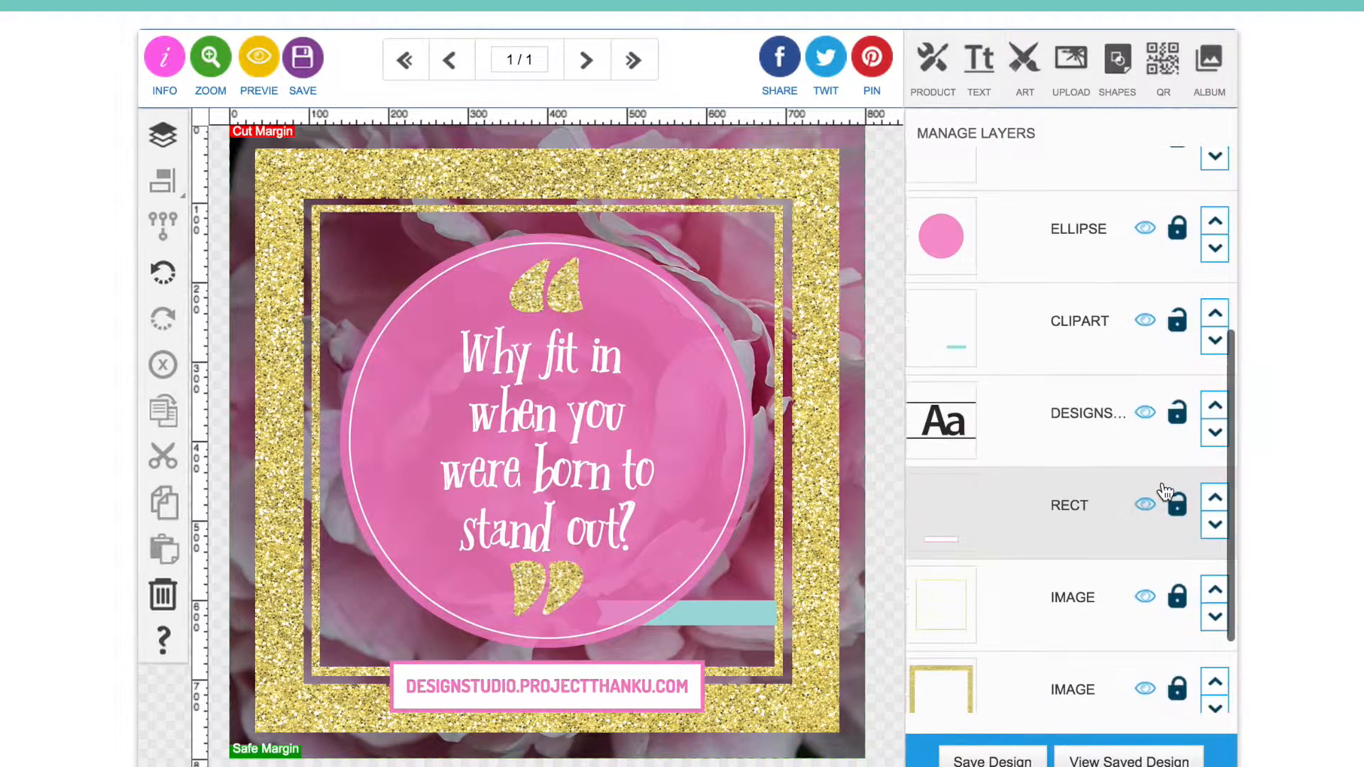
pyautogui.click(1214, 344)
pyautogui.click(1214, 430)
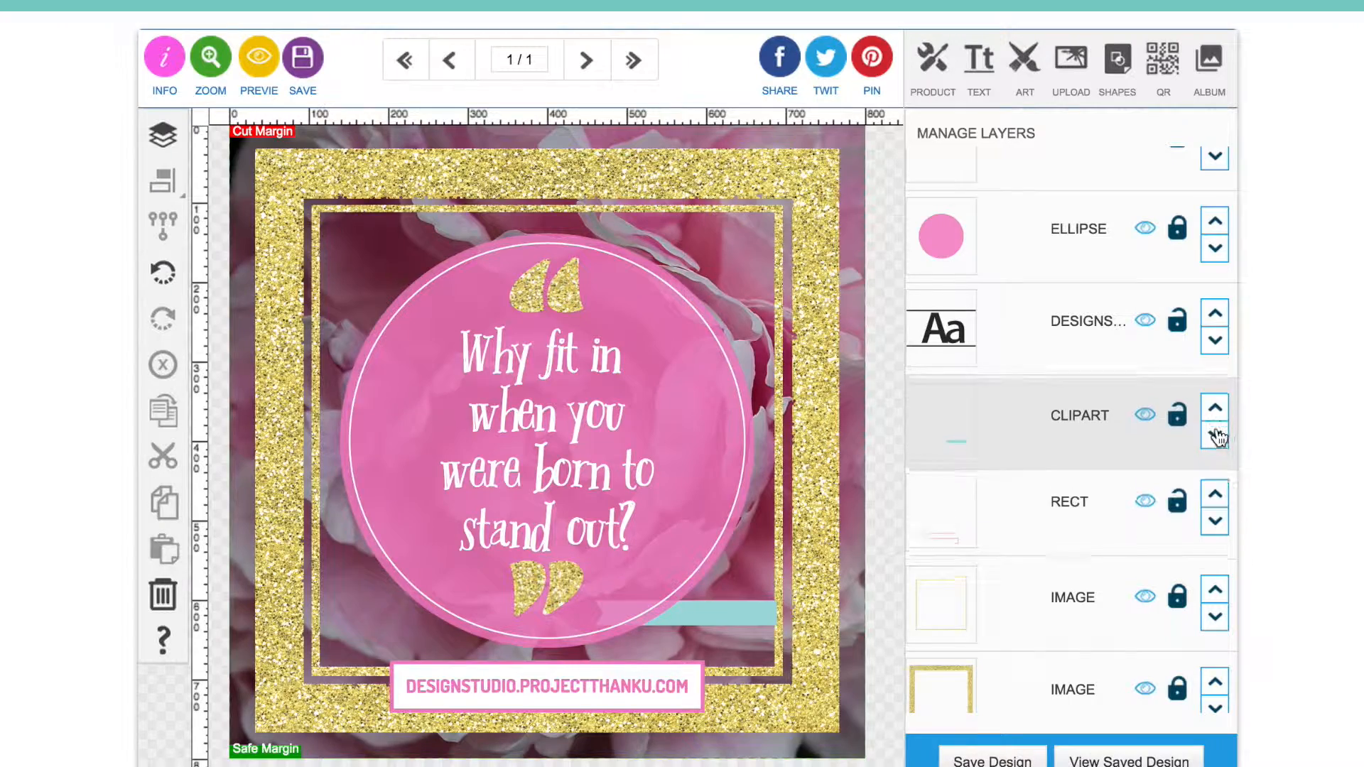
pyautogui.click(1214, 526)
# Lower the solid pink circle in the layer order until it sits directly beneath the teal ribbon.
pyautogui.click(1214, 248)
pyautogui.click(1215, 341)
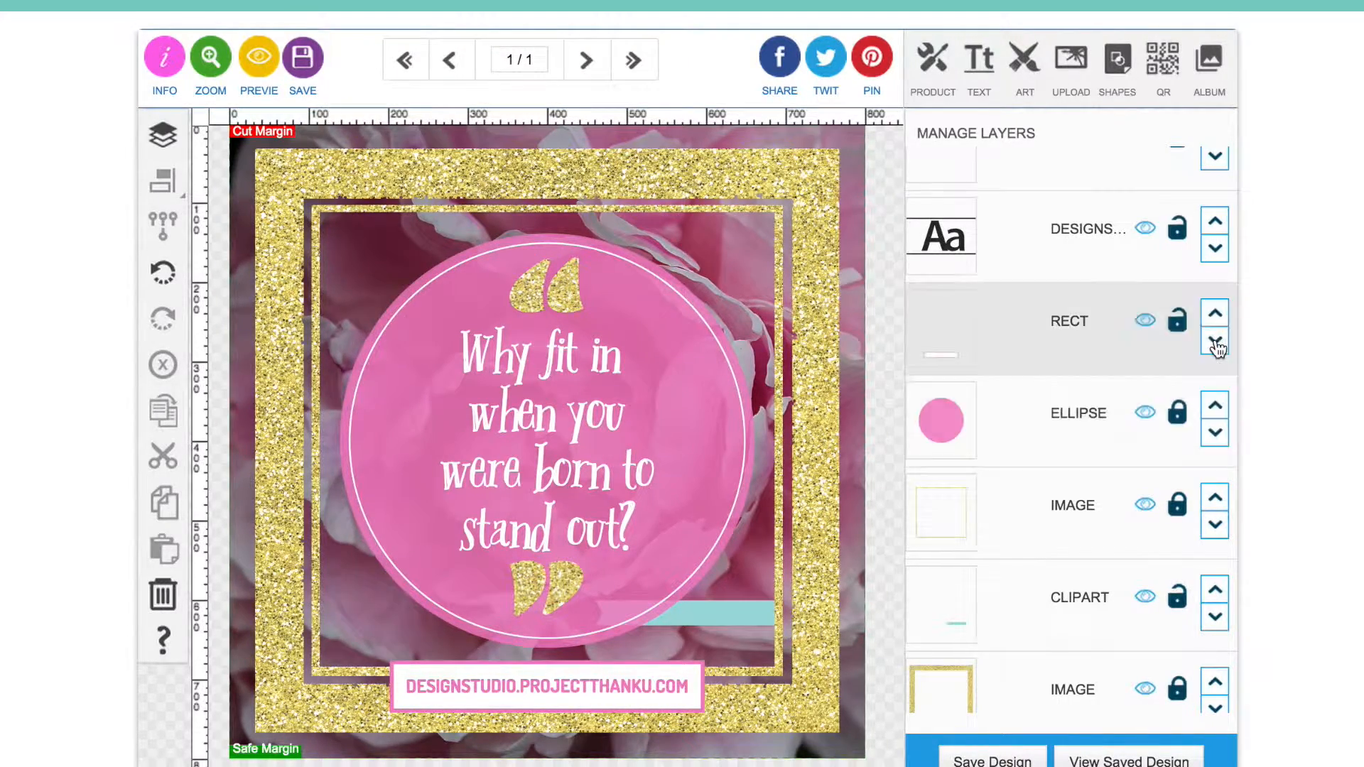
pyautogui.click(1215, 433)
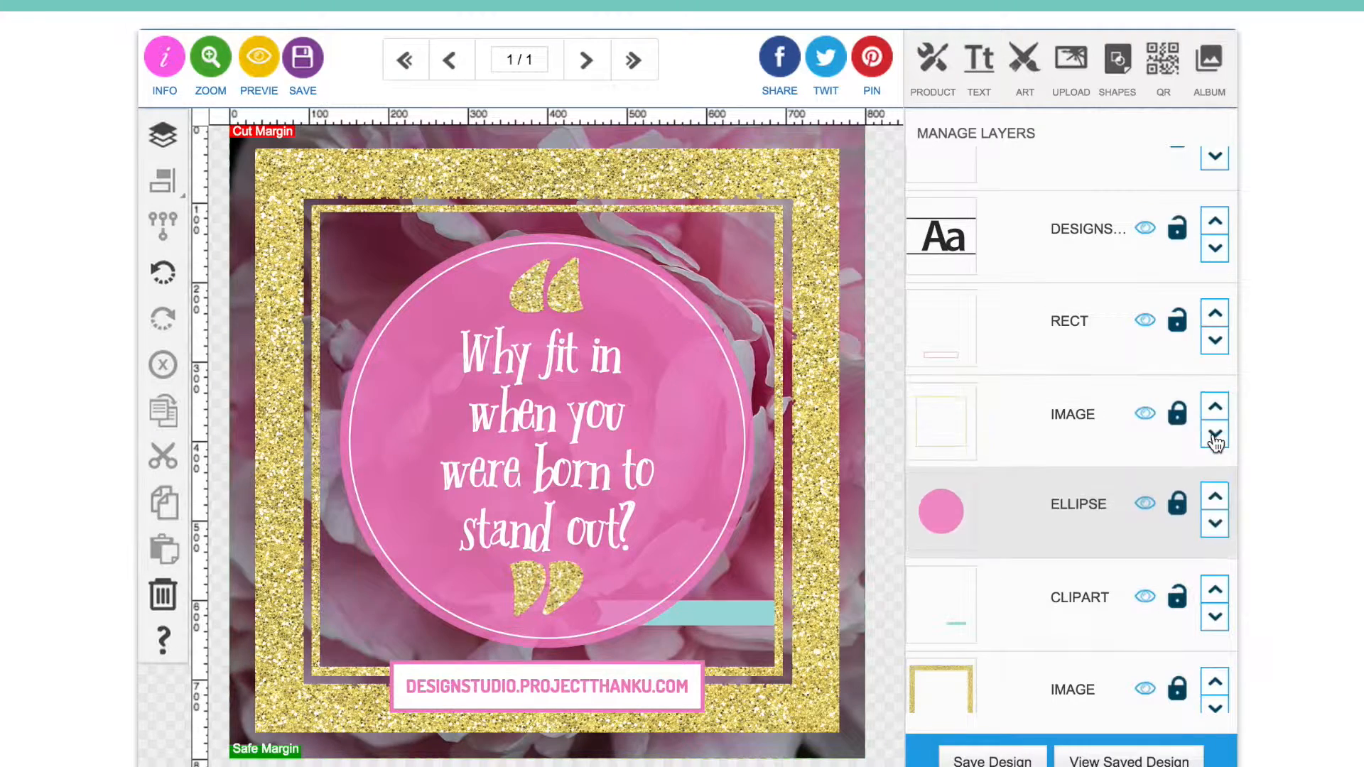
pyautogui.click(1214, 527)
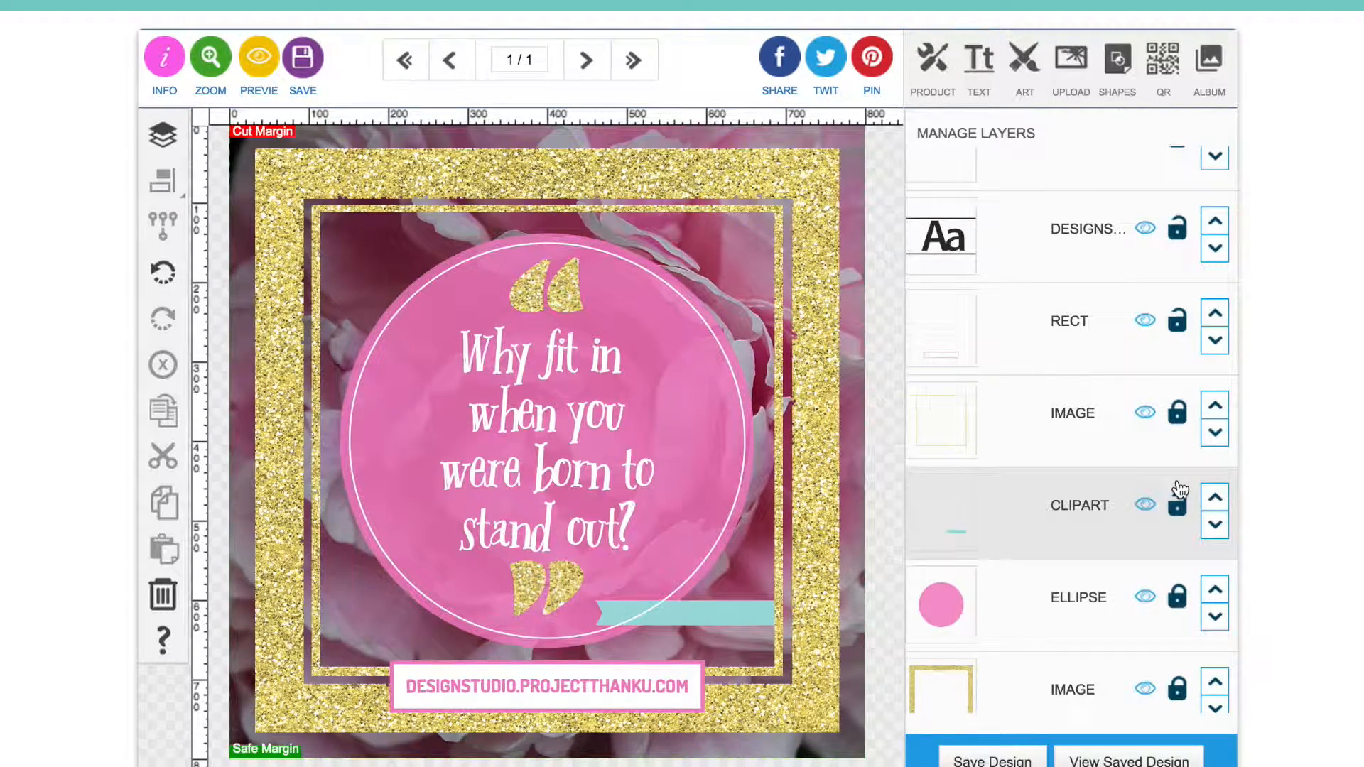
# Lower the white circle outline in the layer order so it sits between the teal ribbon and the pink circle.
pyautogui.scroll(3, 1180, 487)
pyautogui.click(1215, 274)
pyautogui.click(1215, 368)
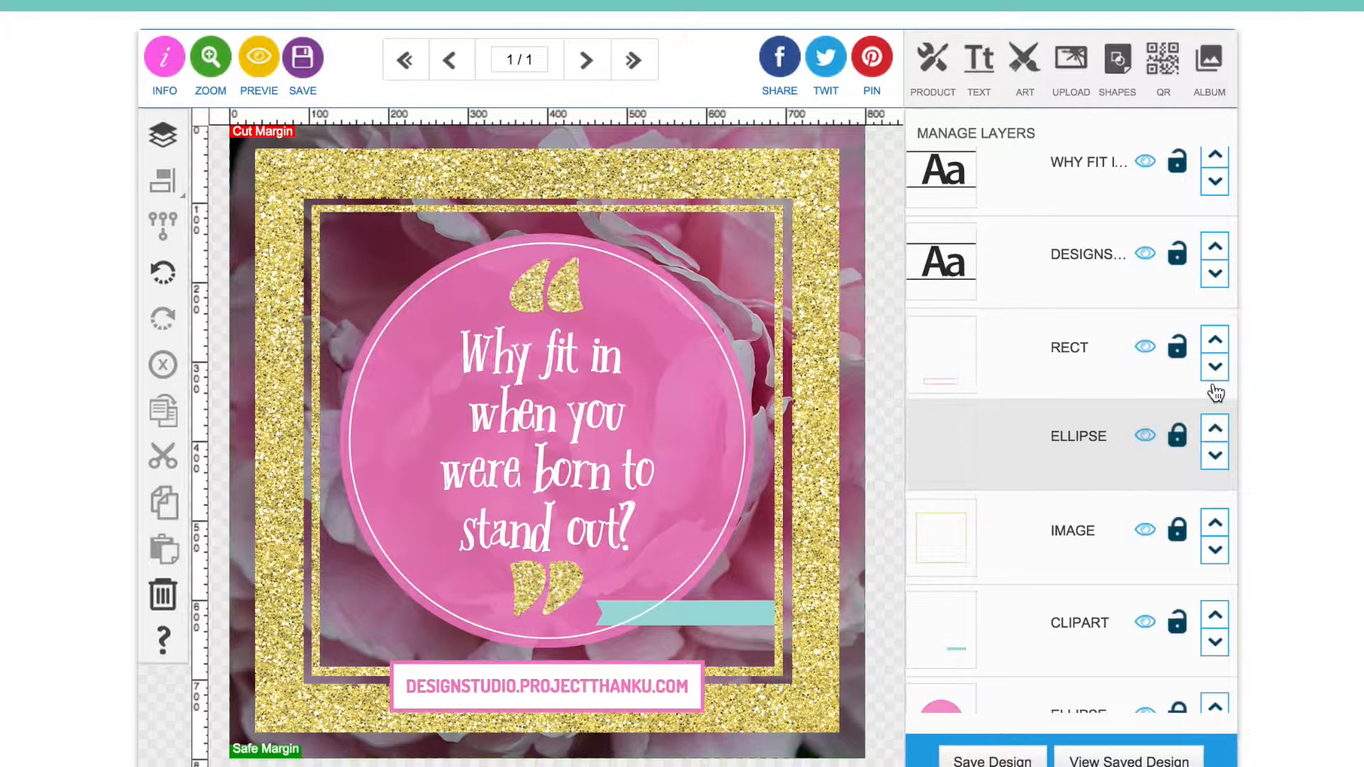
pyautogui.click(1215, 458)
pyautogui.click(1216, 551)
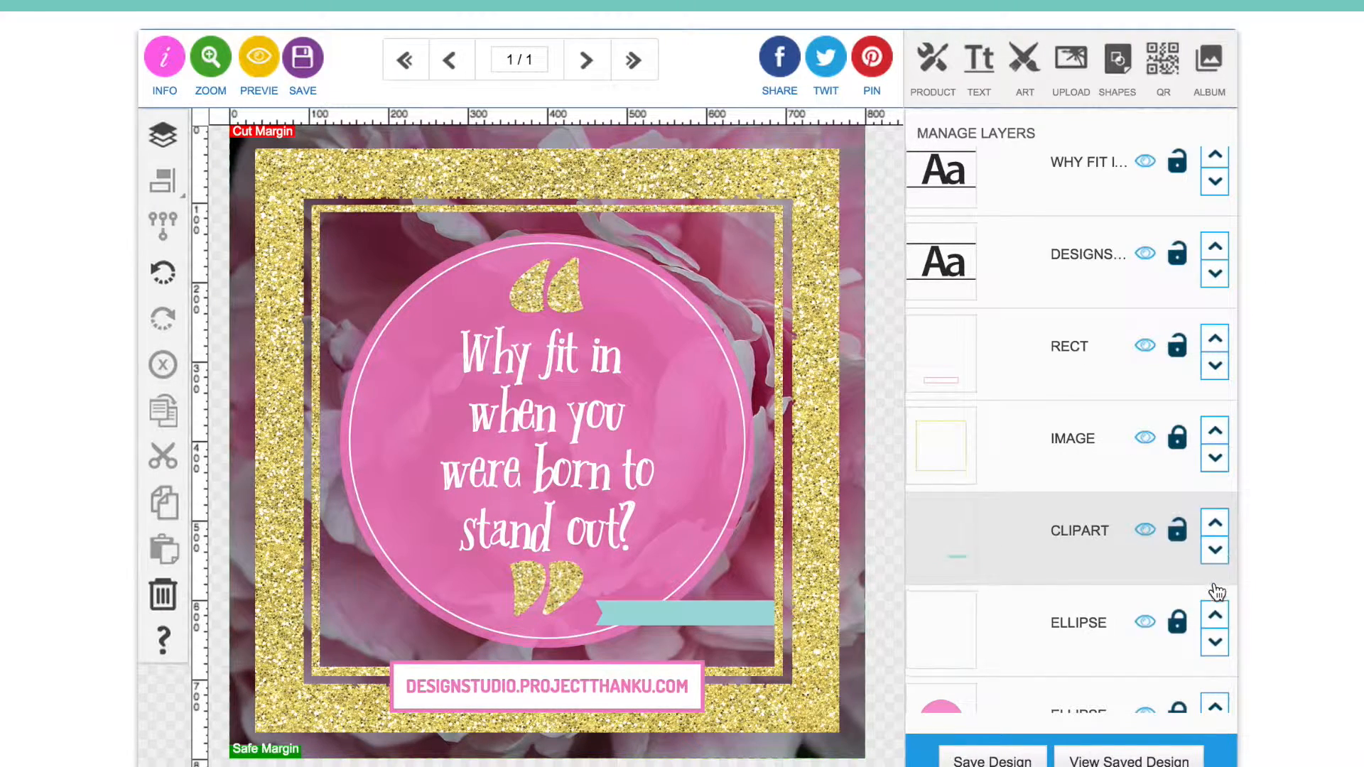
pyautogui.click(1216, 641)
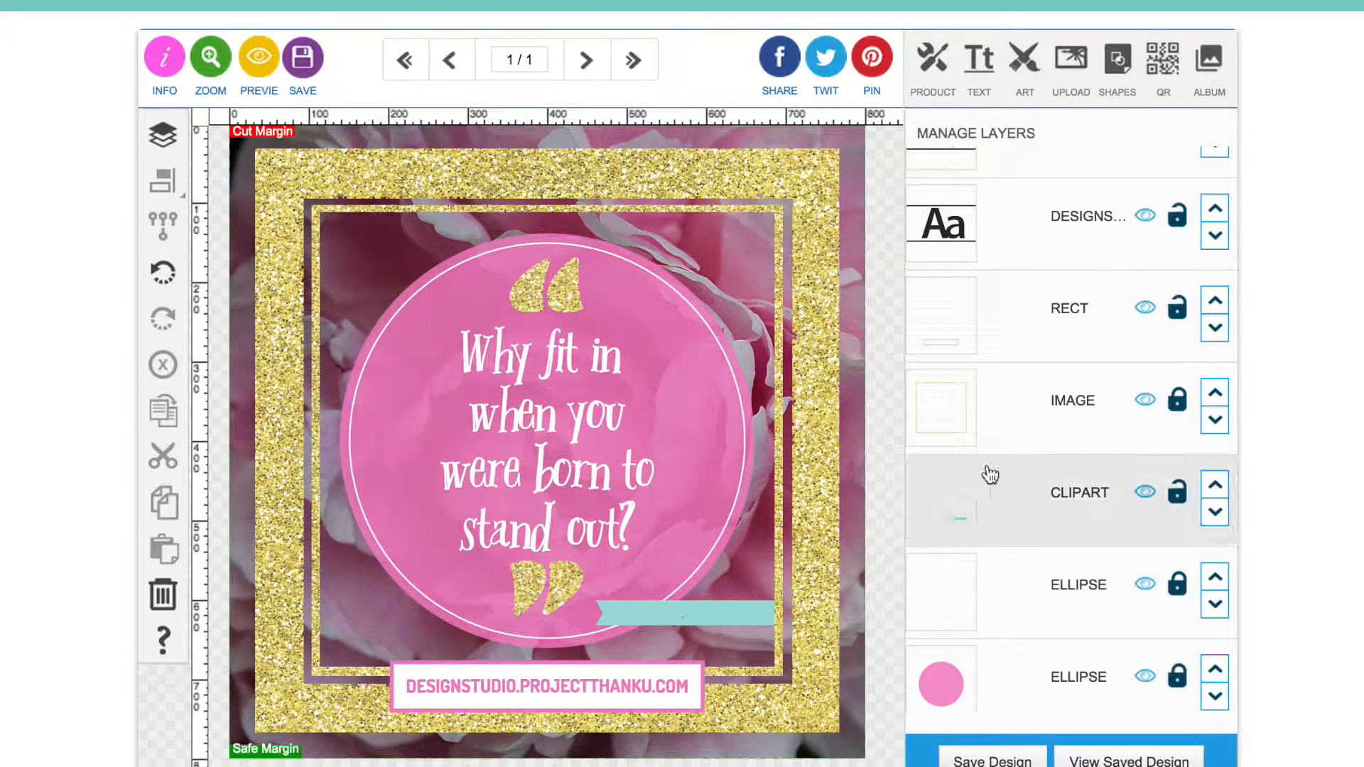
# Recolour the teal ribbon hot pink with hex value fc2aa8.
pyautogui.click(1007, 489)
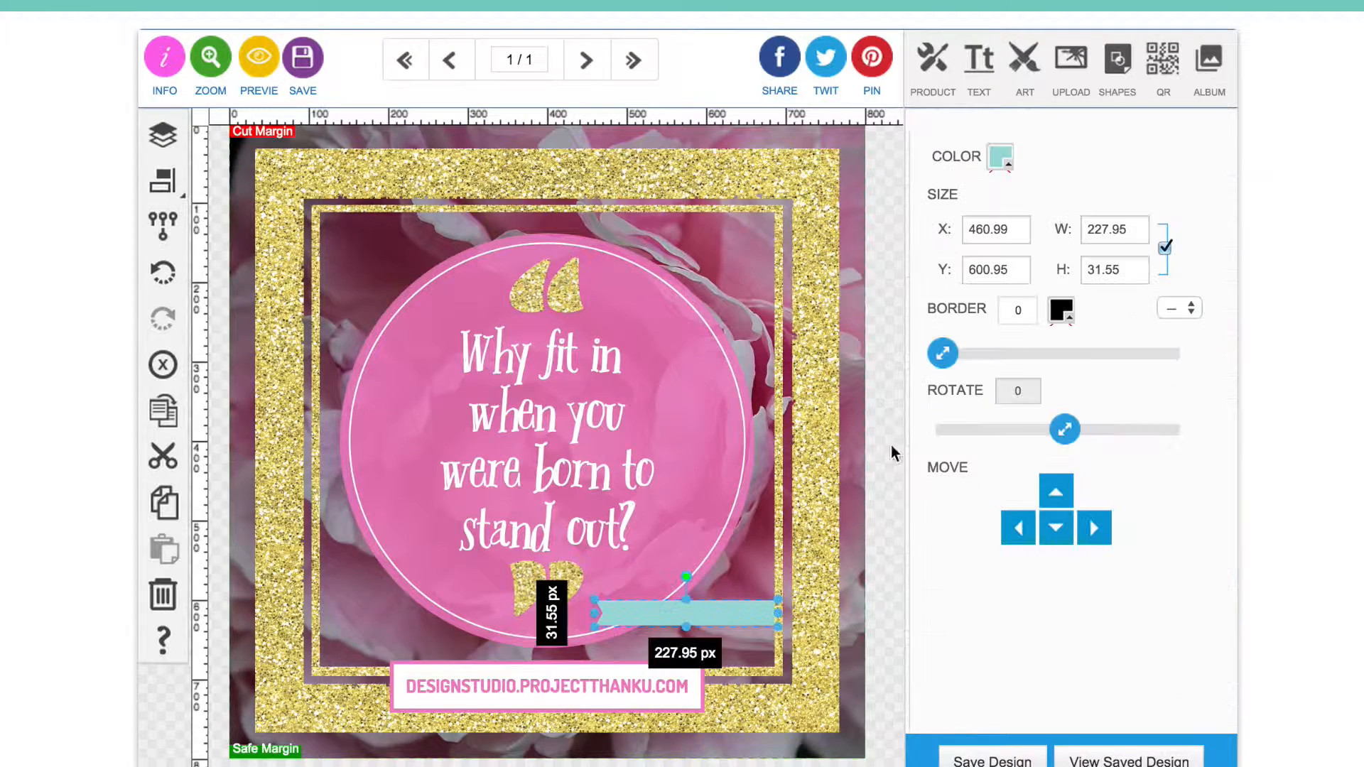
pyautogui.click(999, 154)
pyautogui.doubleClick(906, 474)
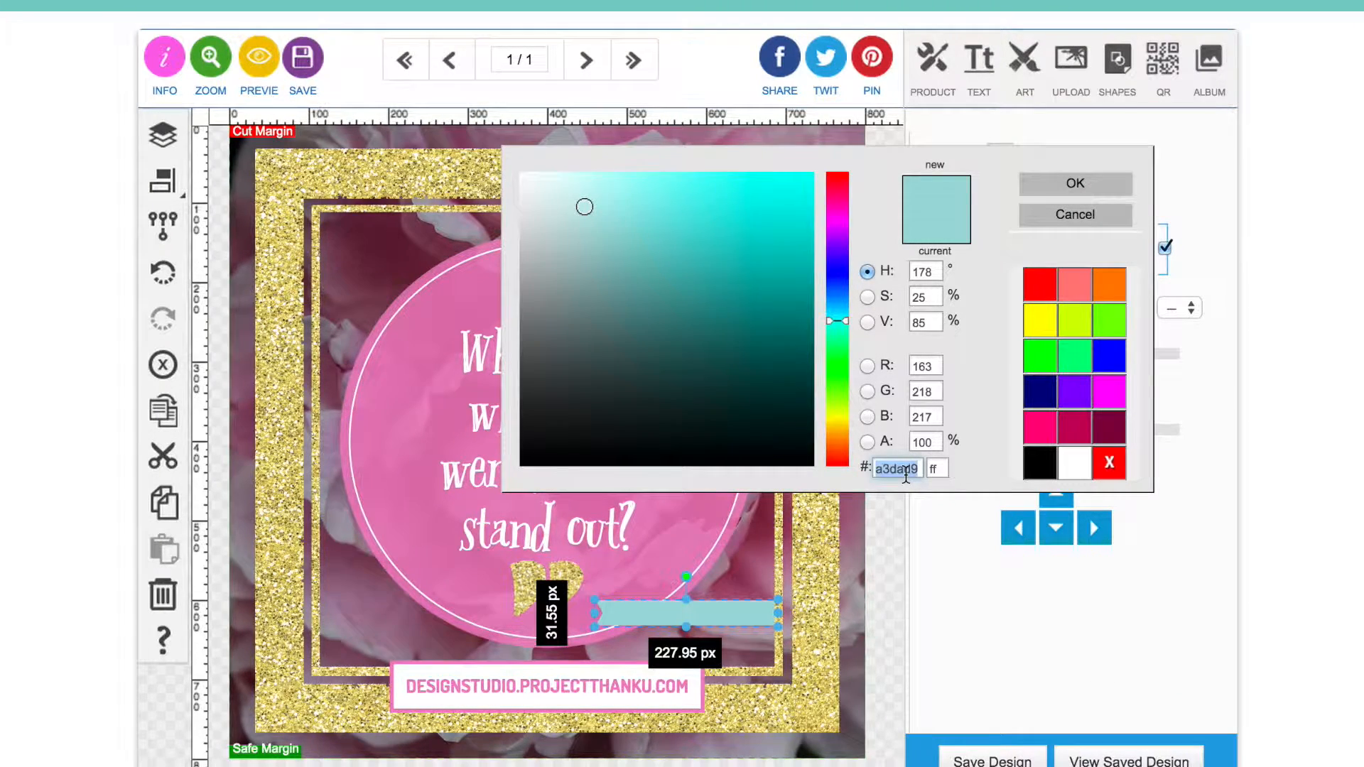
pyautogui.write('ef86c5')
pyautogui.click(733, 204)
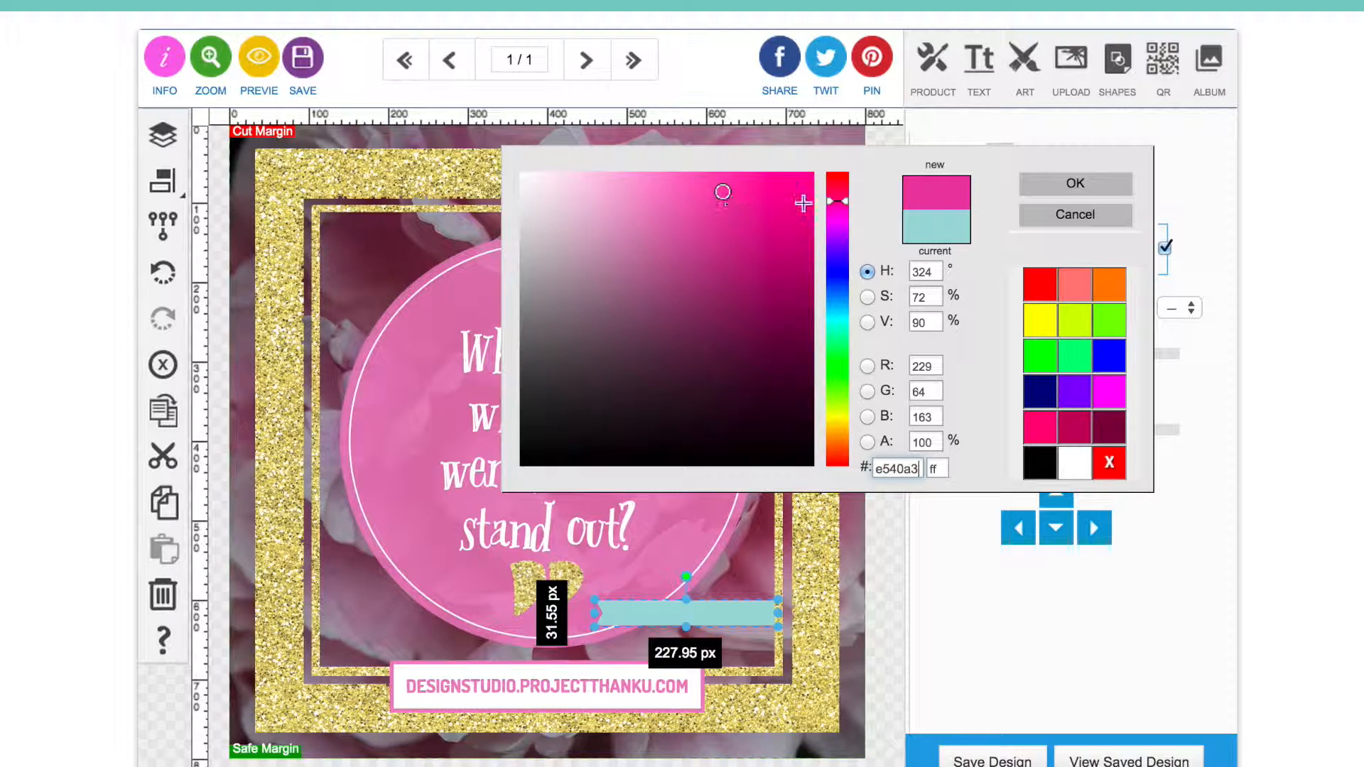
pyautogui.moveTo(773, 184); pyautogui.dragTo(764, 173)
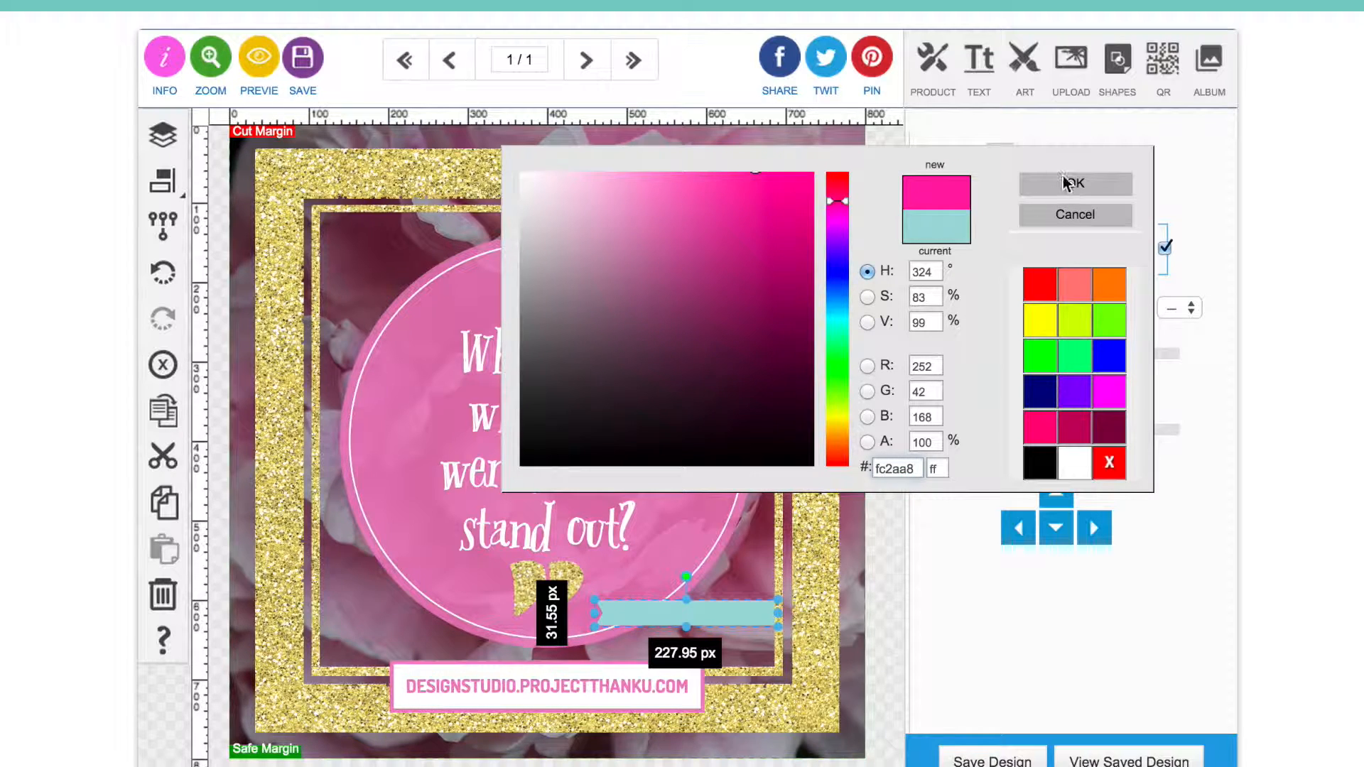
pyautogui.click(1066, 184)
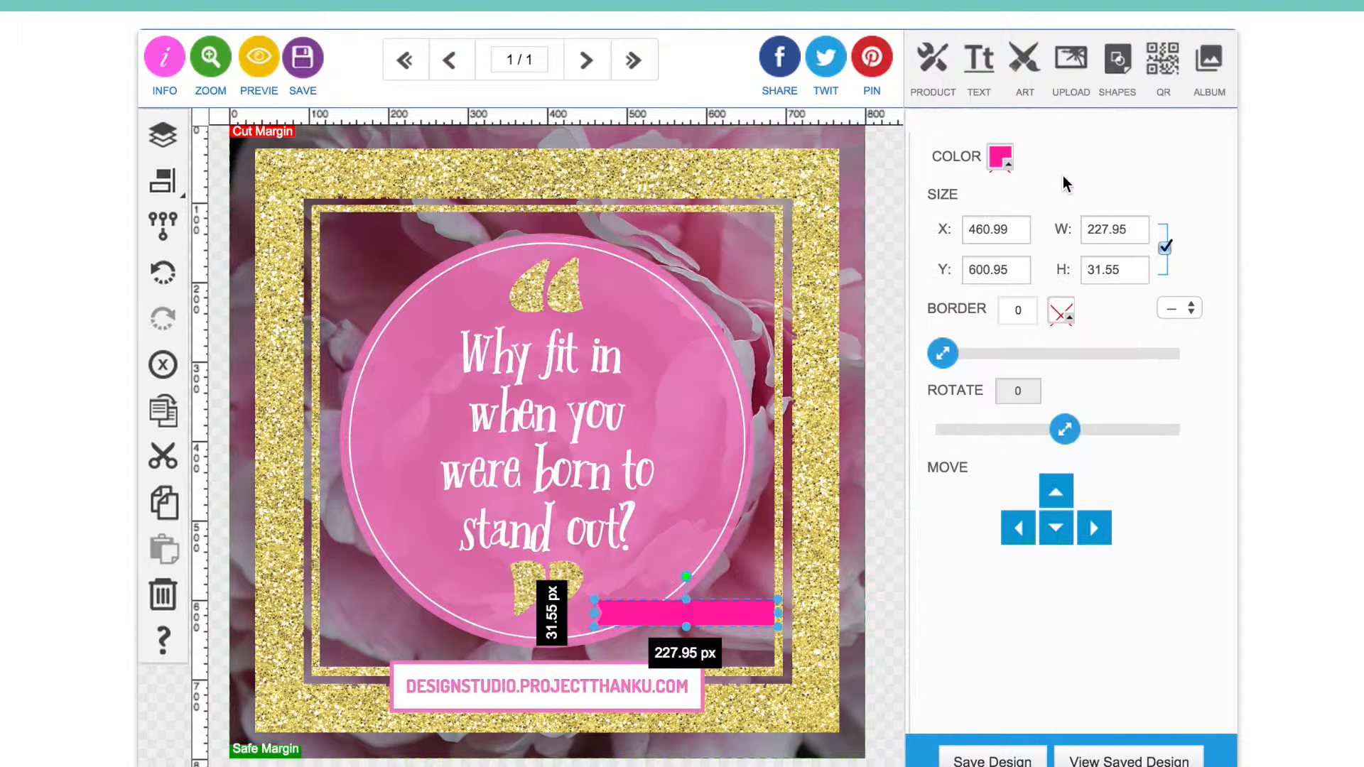
pyautogui.click(884, 491)
# Duplicate the website text and place the copy just above the white label.
pyautogui.click(515, 683)
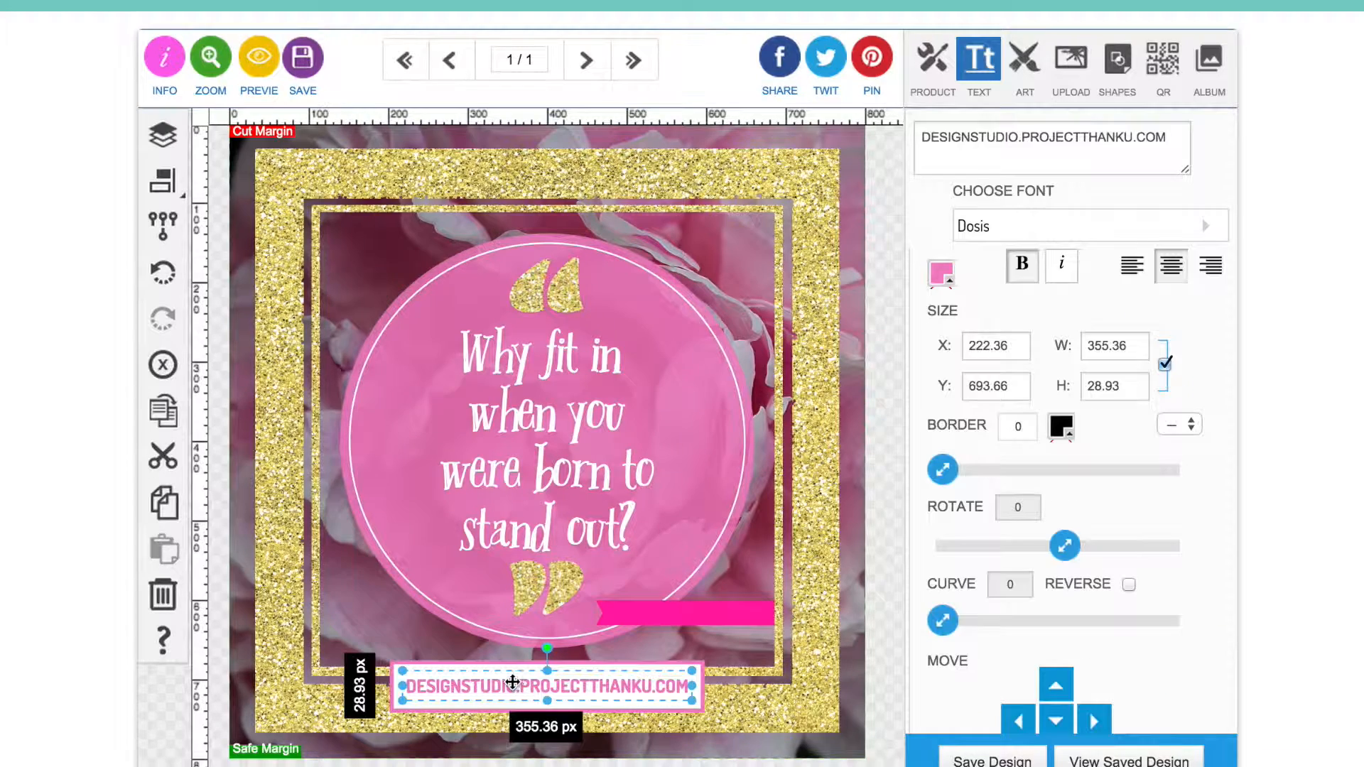
pyautogui.click(163, 408)
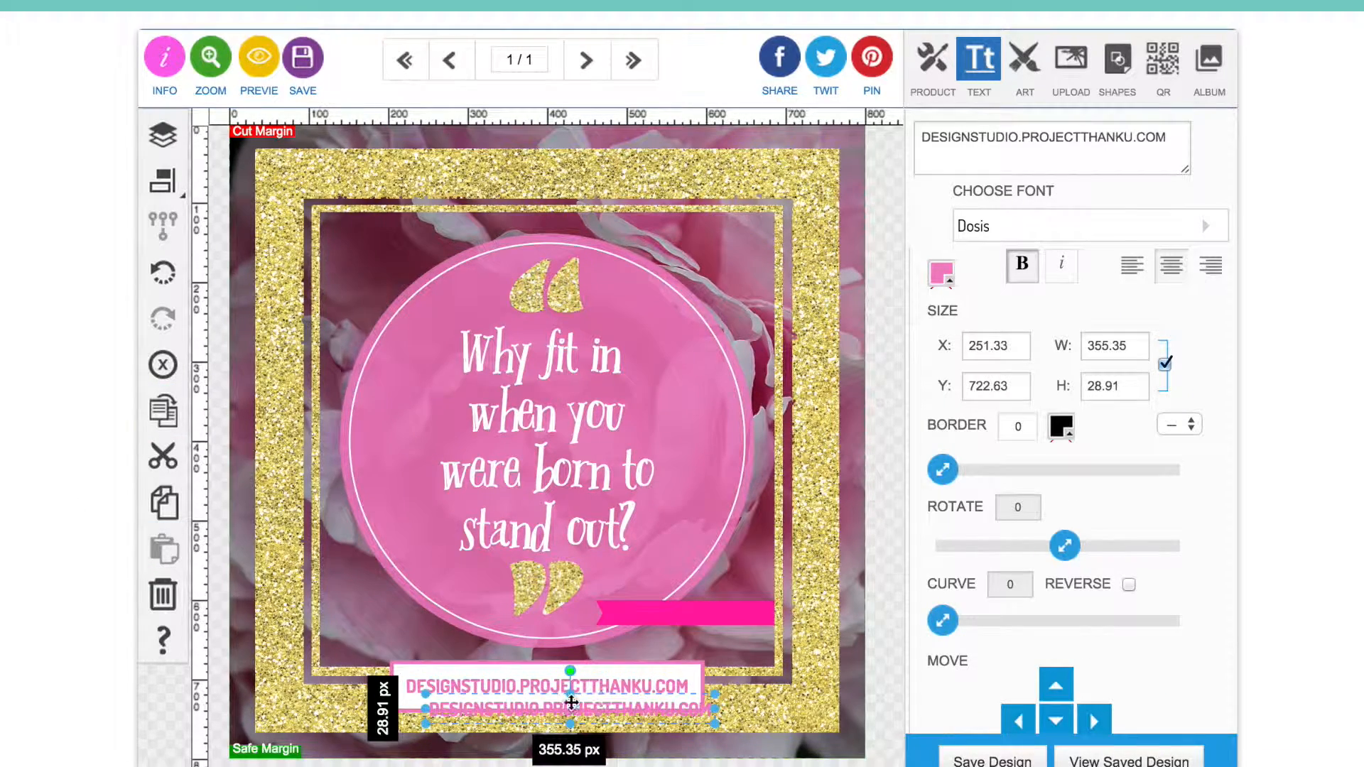
pyautogui.moveTo(513, 710); pyautogui.dragTo(506, 640)
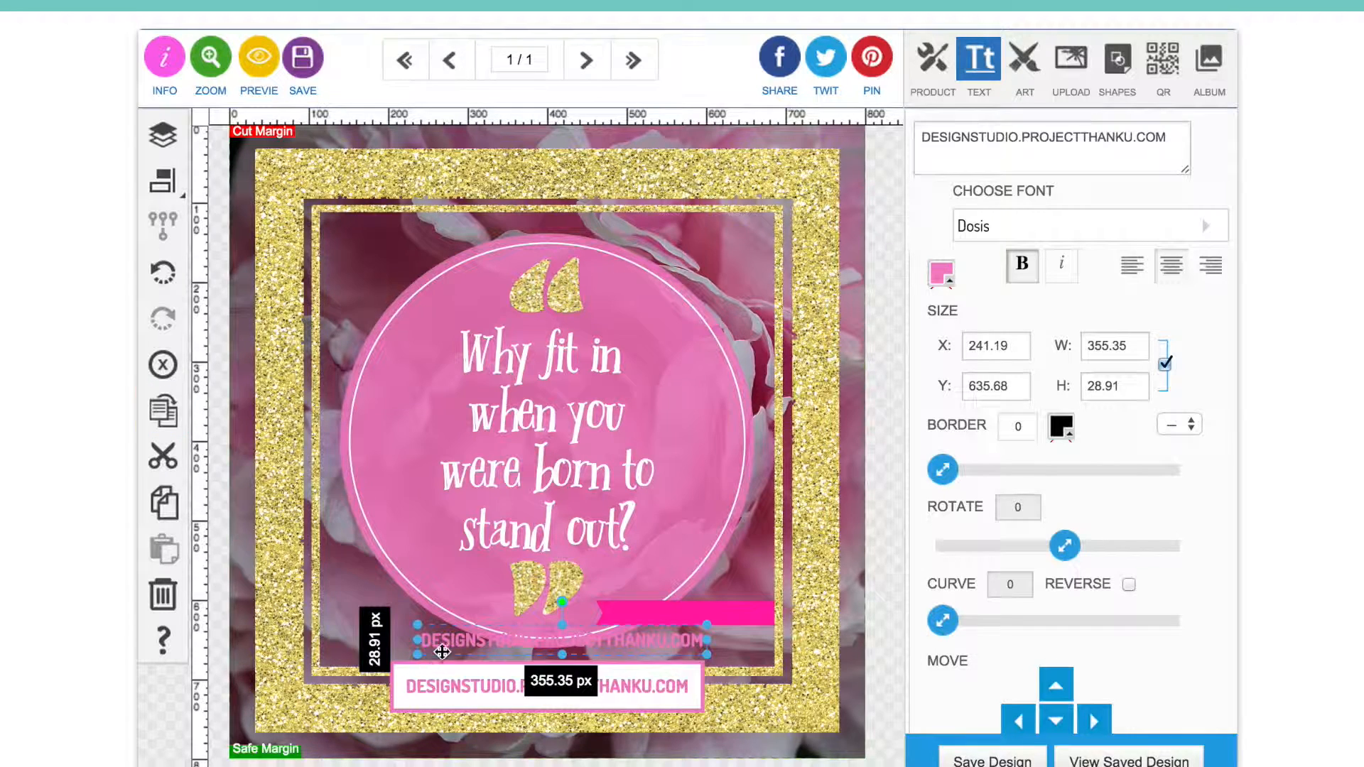
# Change the duplicated website text's colour to white.
pyautogui.click(943, 272)
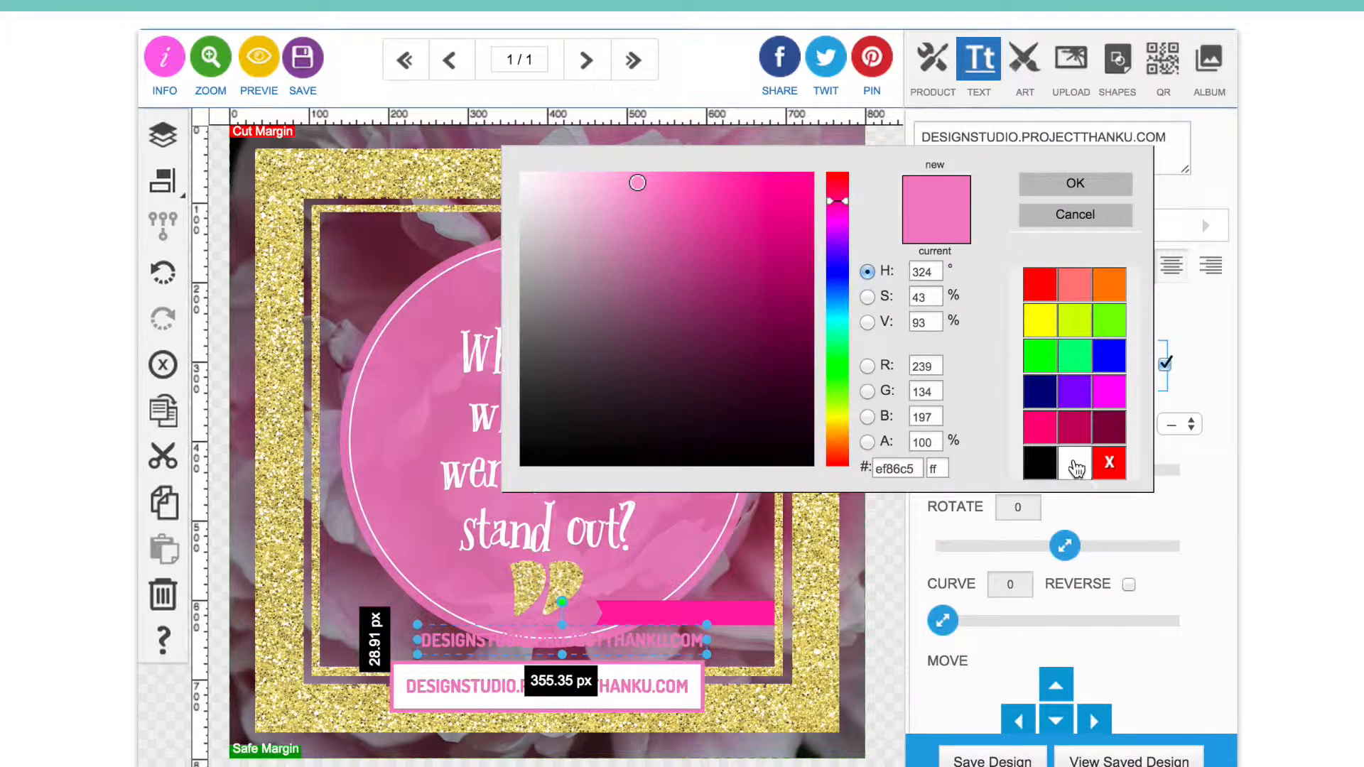
pyautogui.click(1073, 463)
pyautogui.click(1073, 186)
# Replace the duplicated text with DR SEUSS and place it on the pink ribbon, at about X 481, Y 601.
pyautogui.tripleClick(1027, 139)
pyautogui.write('D')
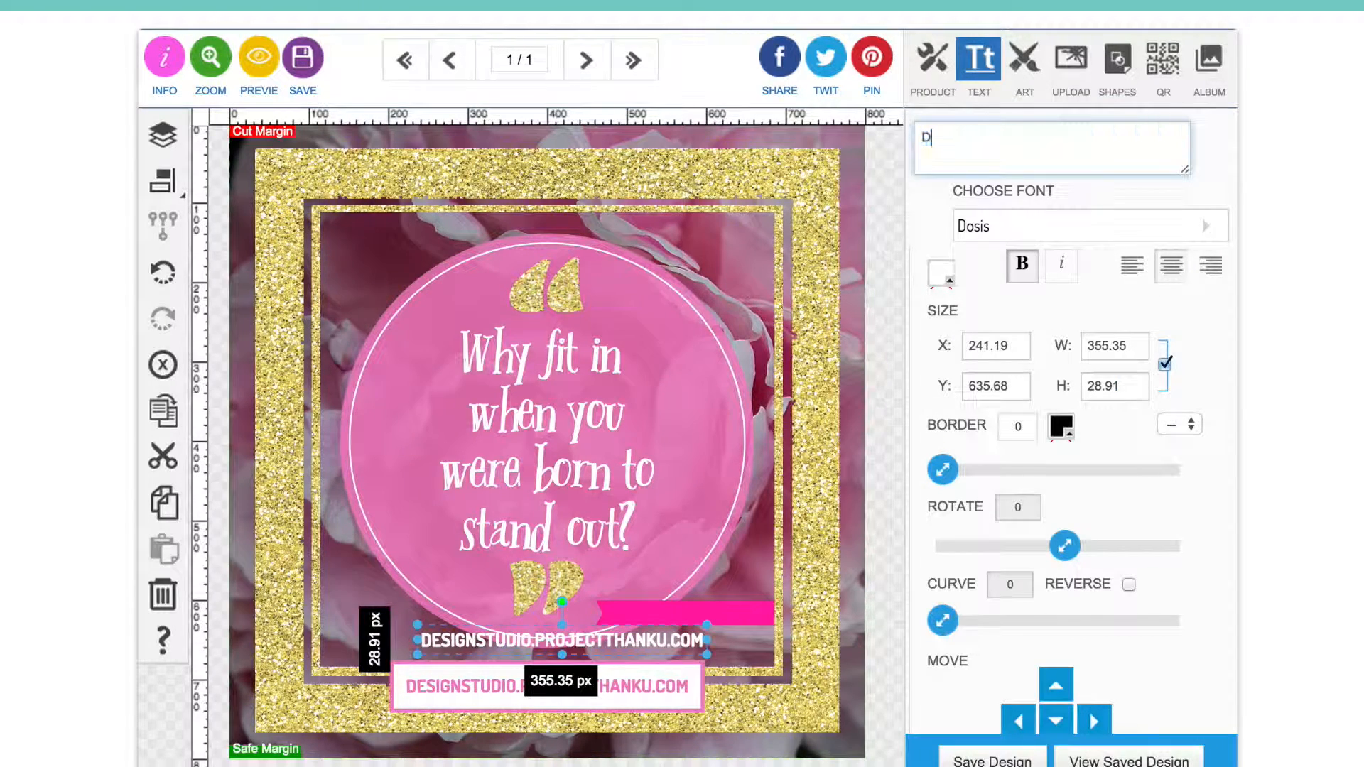
pyautogui.write('R SEUSS')
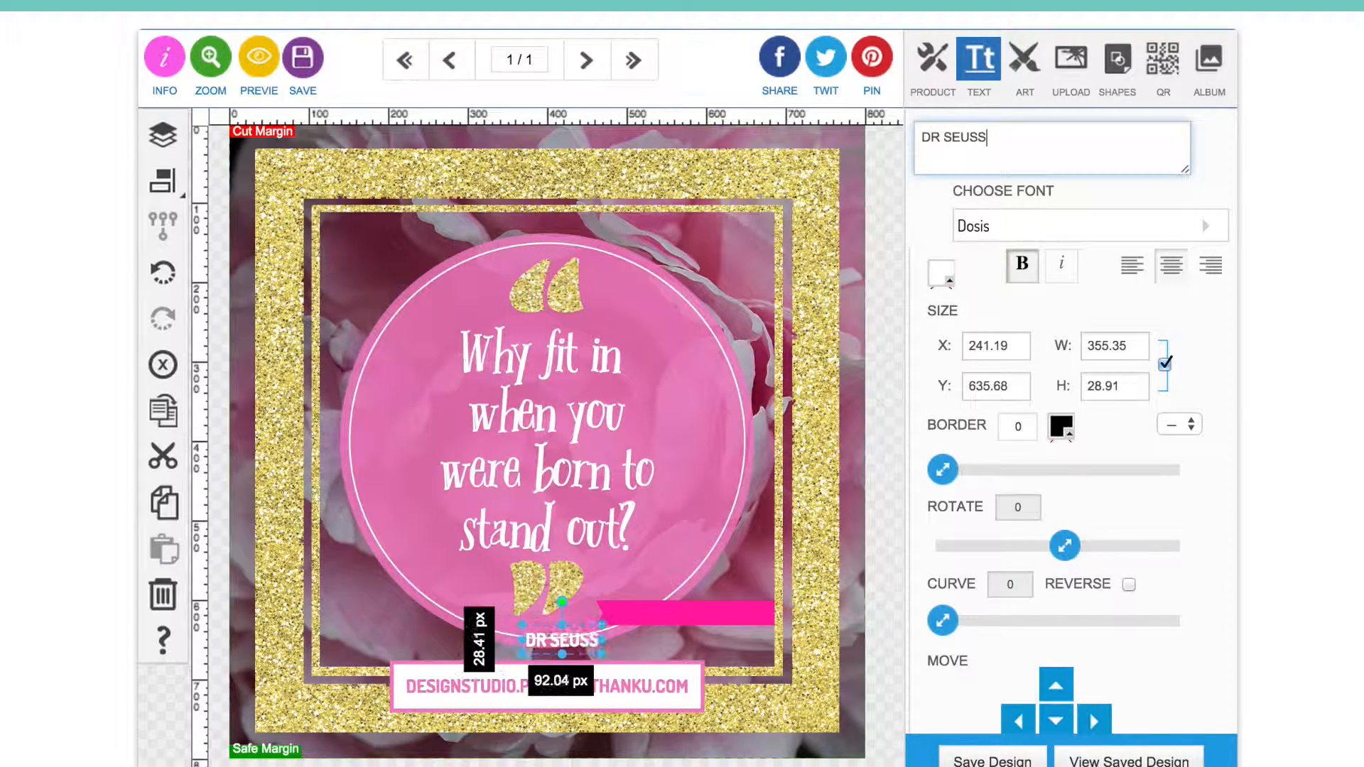
pyautogui.moveTo(578, 639); pyautogui.dragTo(664, 611)
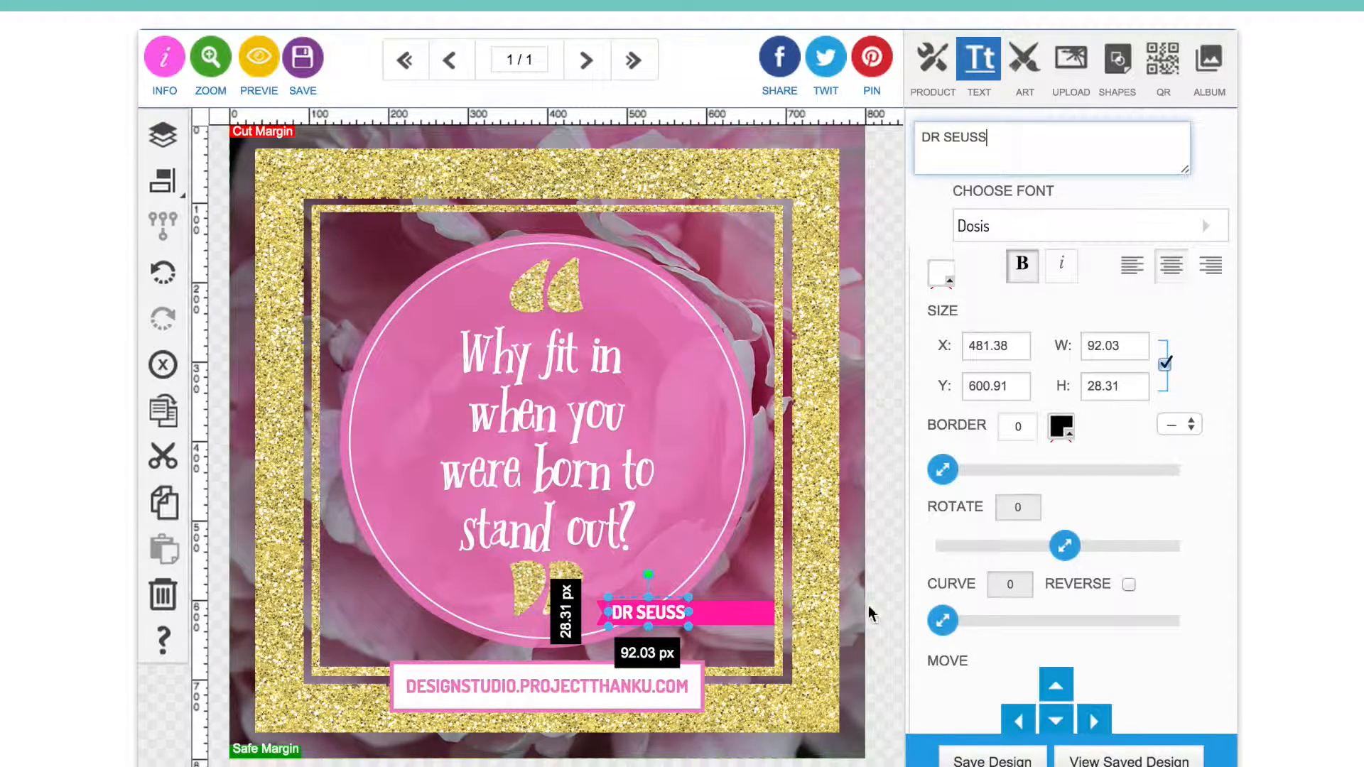
pyautogui.click(883, 569)
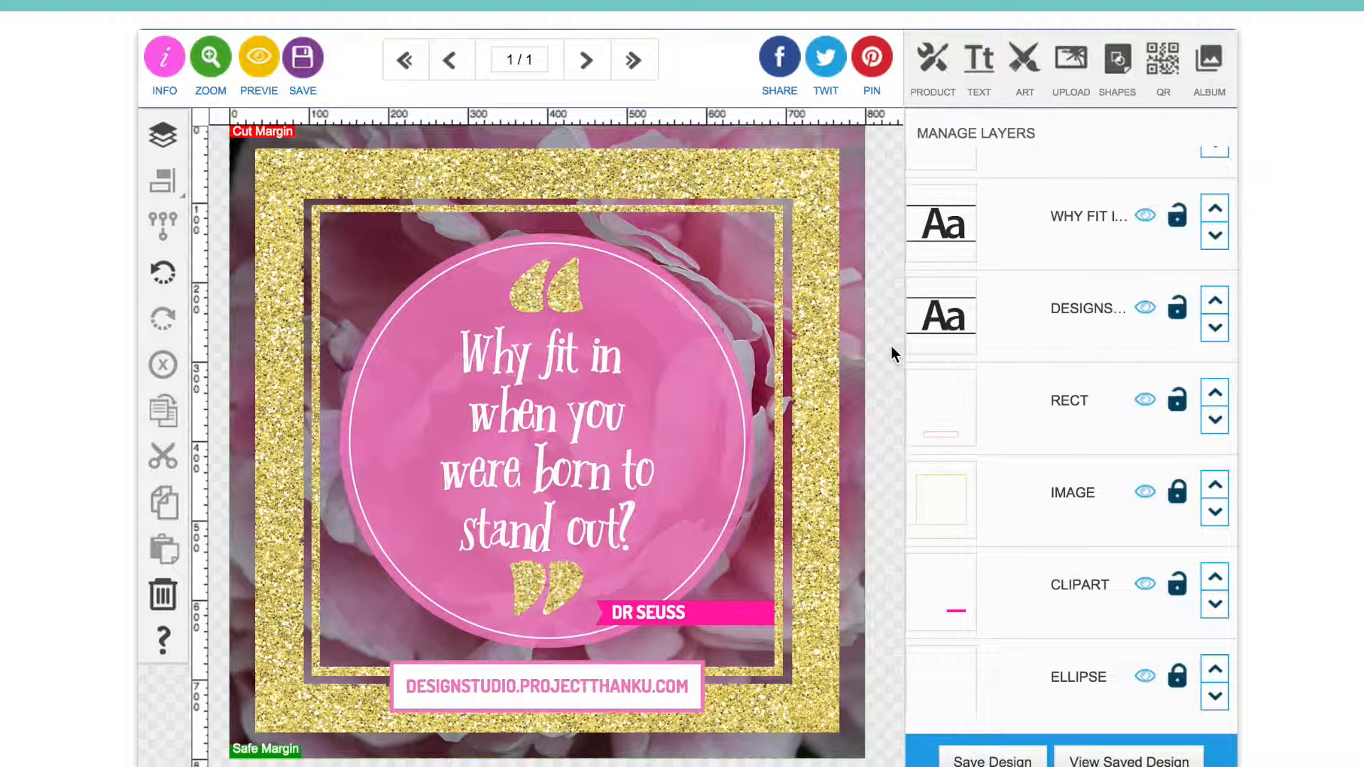
pyautogui.scroll(-1, 891, 347)
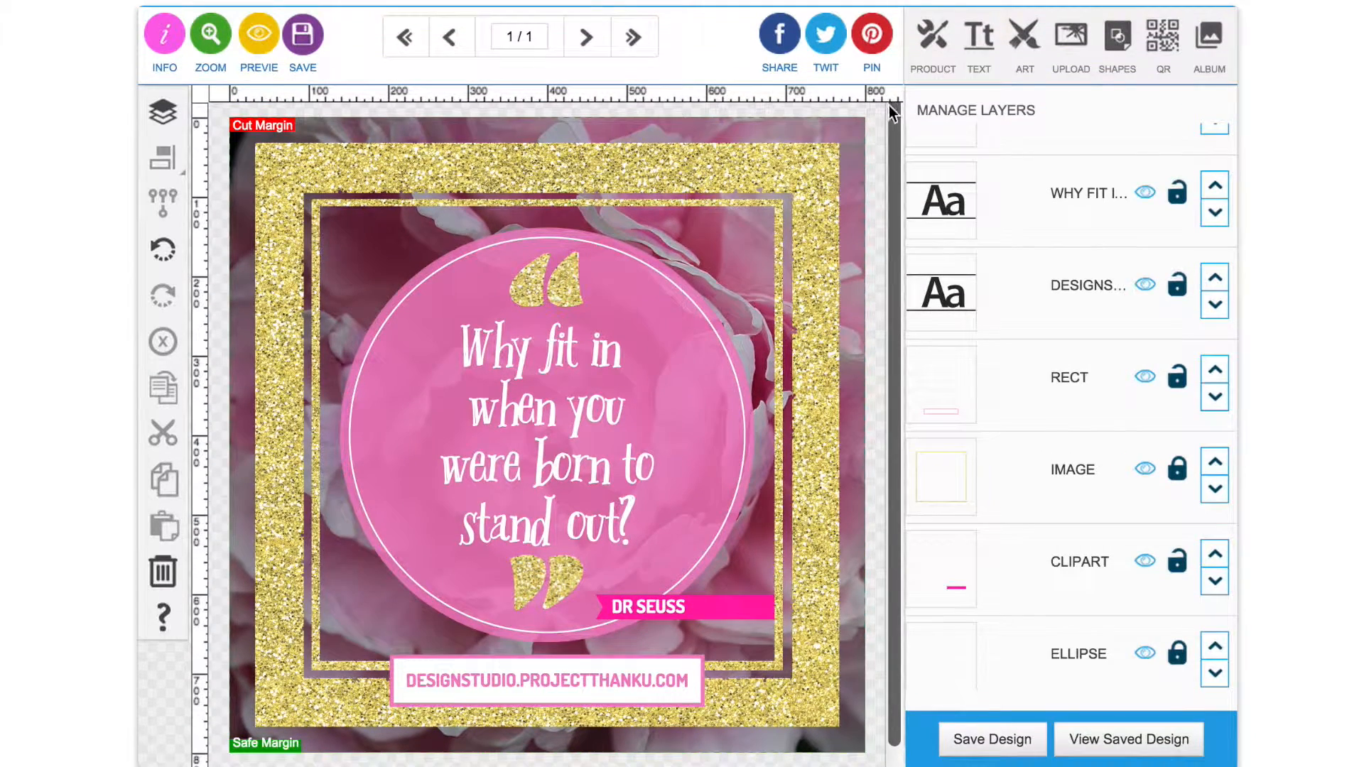
pyautogui.click(932, 42)
pyautogui.scroll(2, 890, 377)
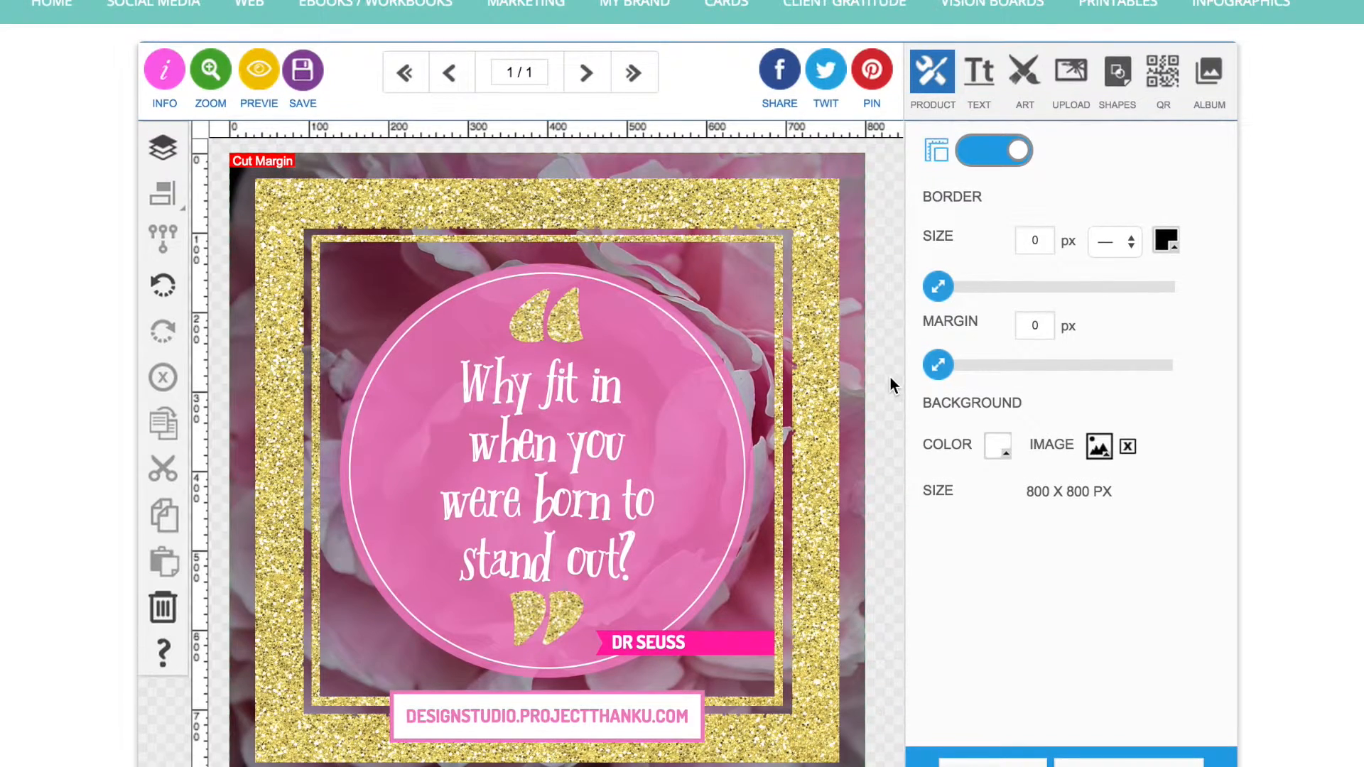
pyautogui.scroll(1, 889, 378)
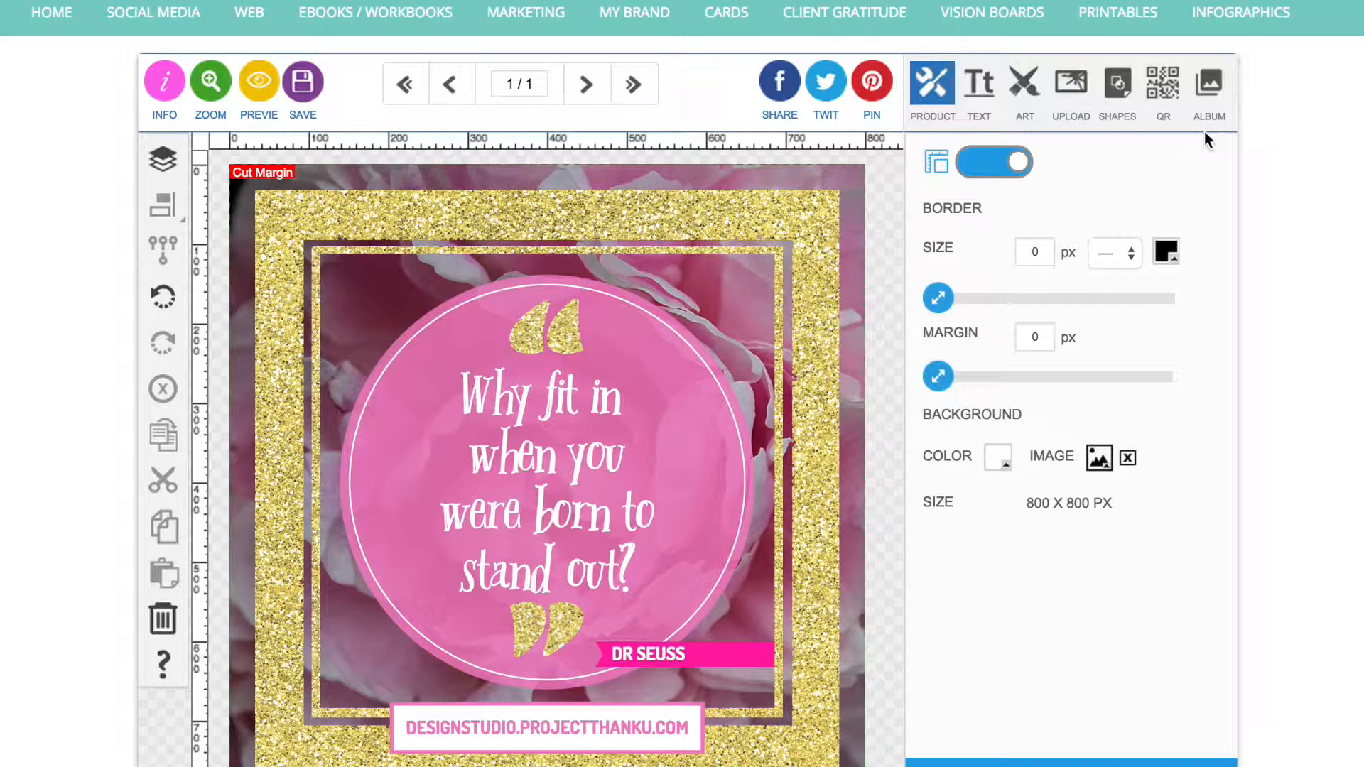
pyautogui.scroll(1, 1204, 131)
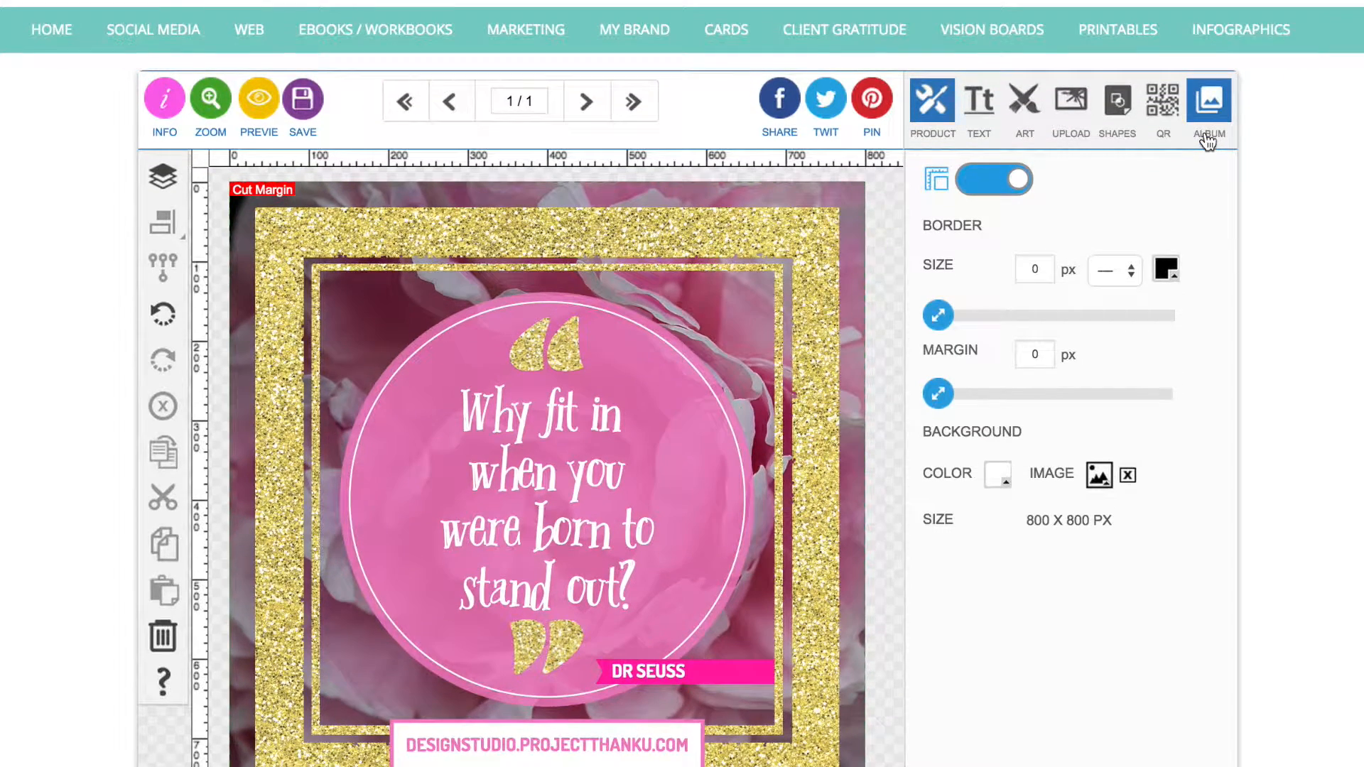
pyautogui.scroll(1, 1207, 142)
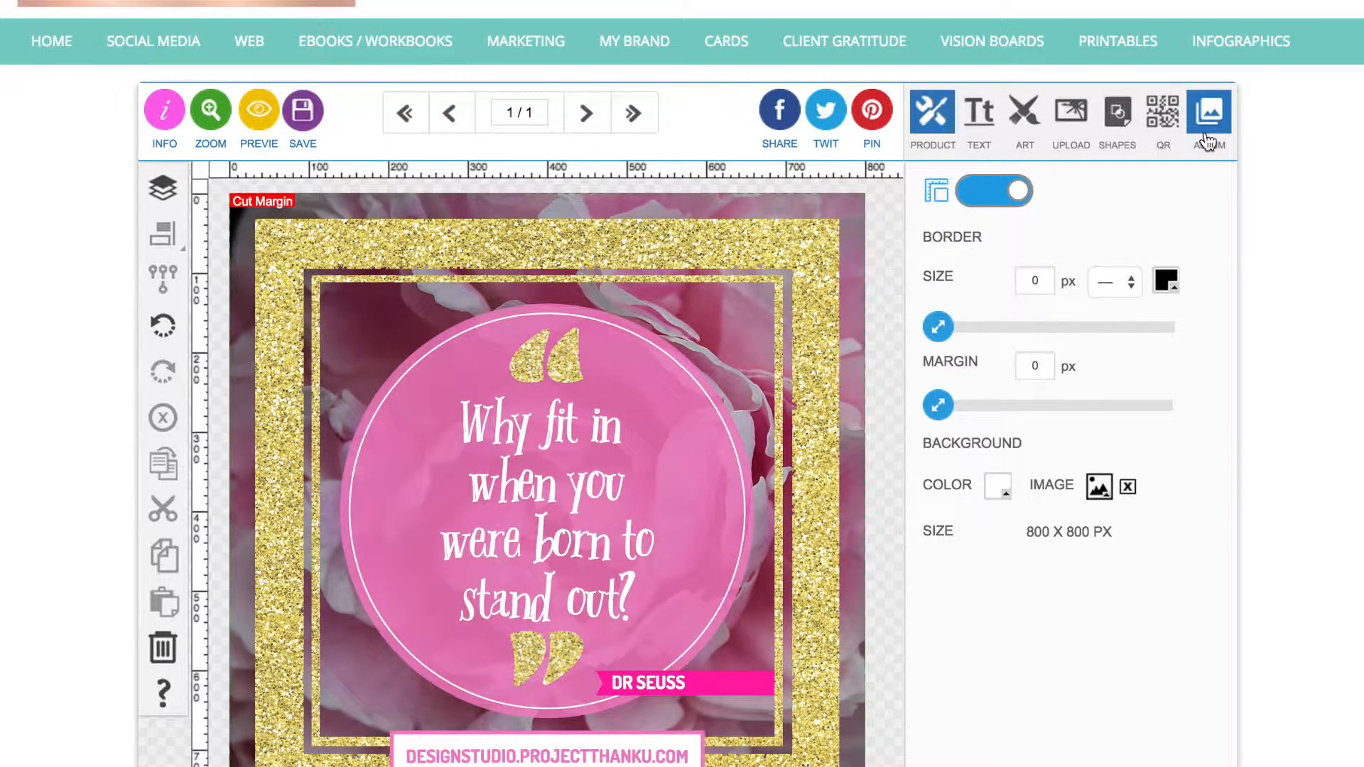